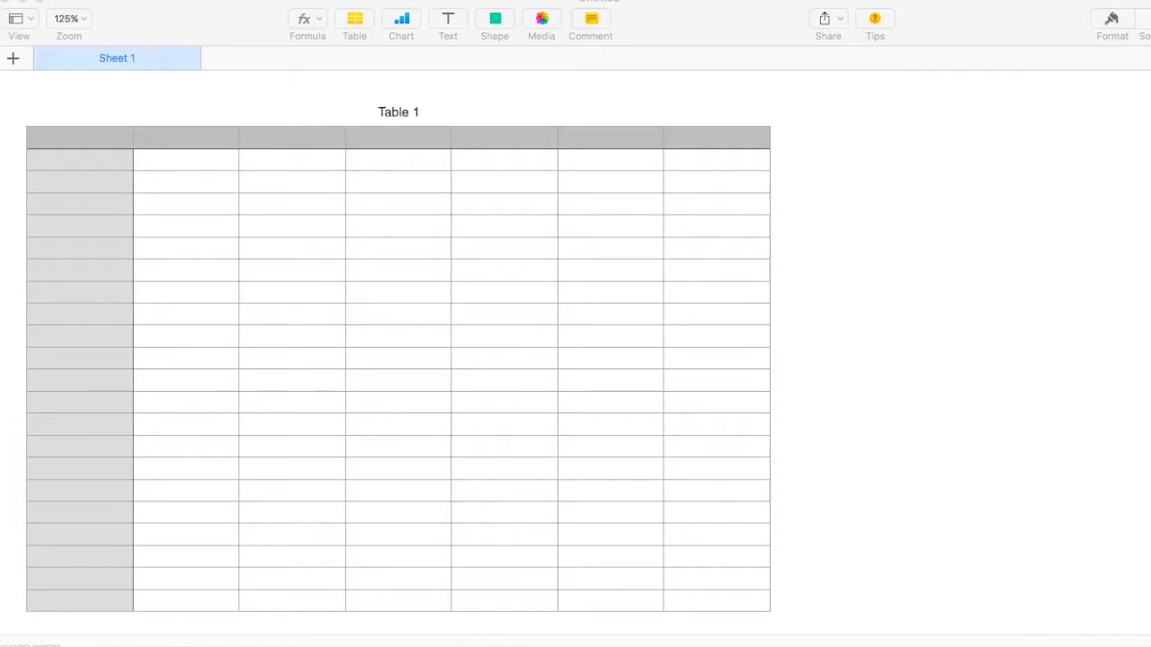
Number the header row from 1 to 5 in cells B1 through F1
left_click(898, 175)
left_click(878, 138)
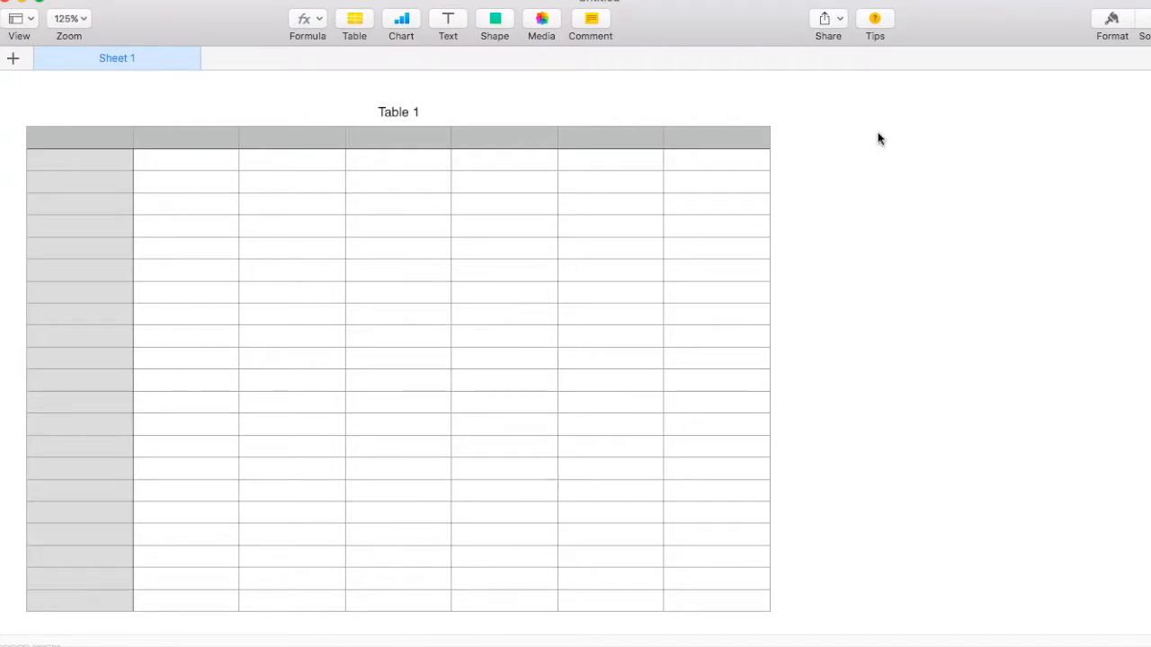
left_click(185, 136)
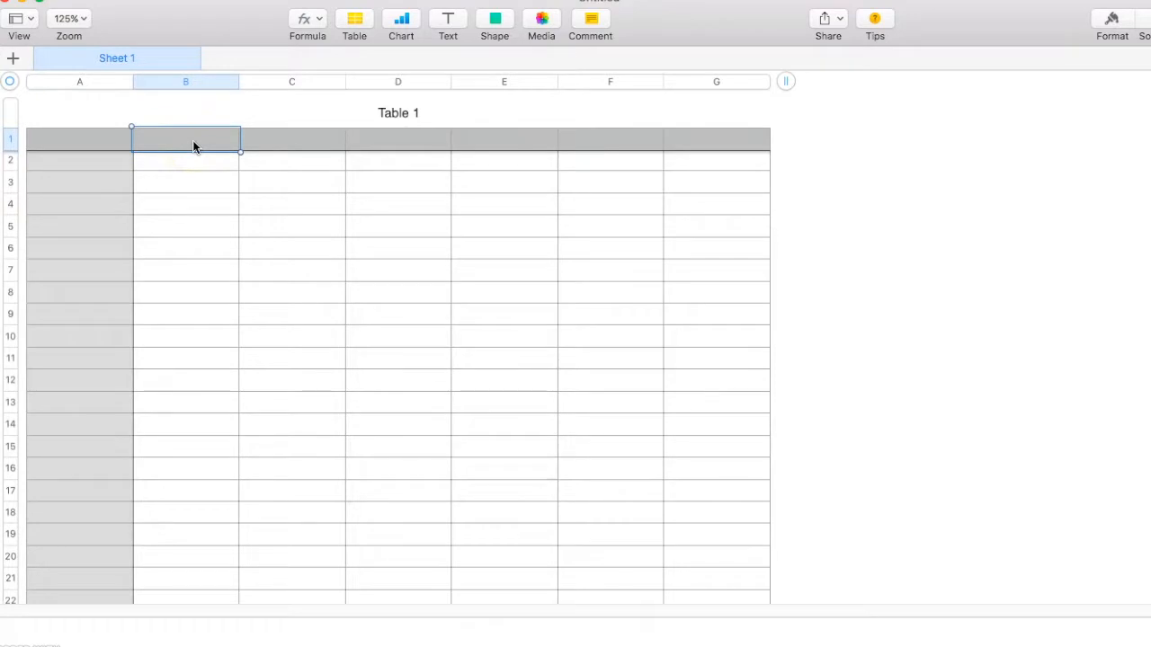
type("1")
key("Tab")
type("2")
key("Tab")
type("4")
key("BackSpace")
type("3")
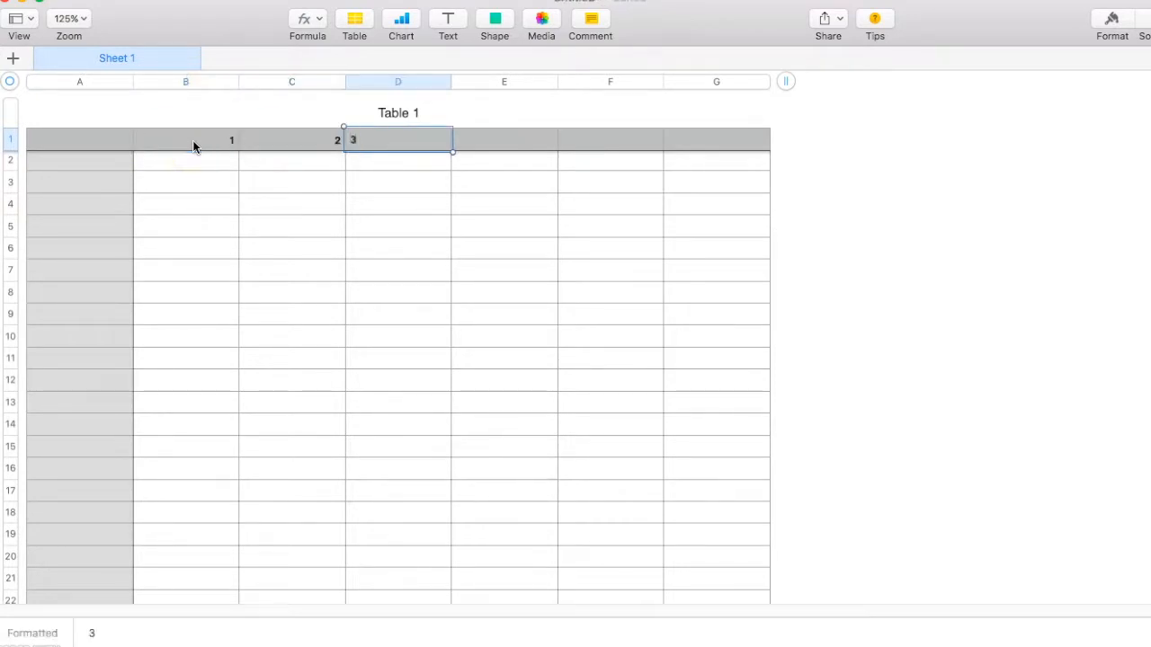
key("Tab")
type("4")
key("Tab")
type("5")
key("Left")
key("Left")
key("Left")
key("Left")
key("Left")
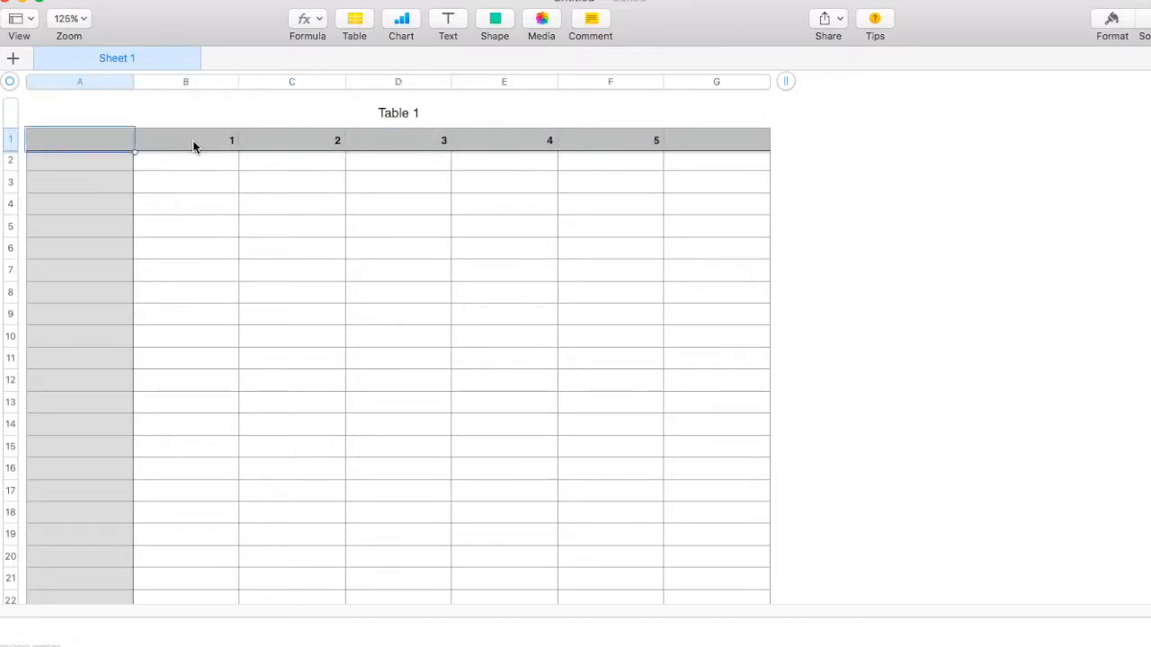
Number the header column from 1 to 3 in cells A2 through A4
key("Down")
type("1")
key("Return")
type("2")
key("Return")
type("3")
key("Return")
key("Up")
key("Up")
key("Up")
key("Up")
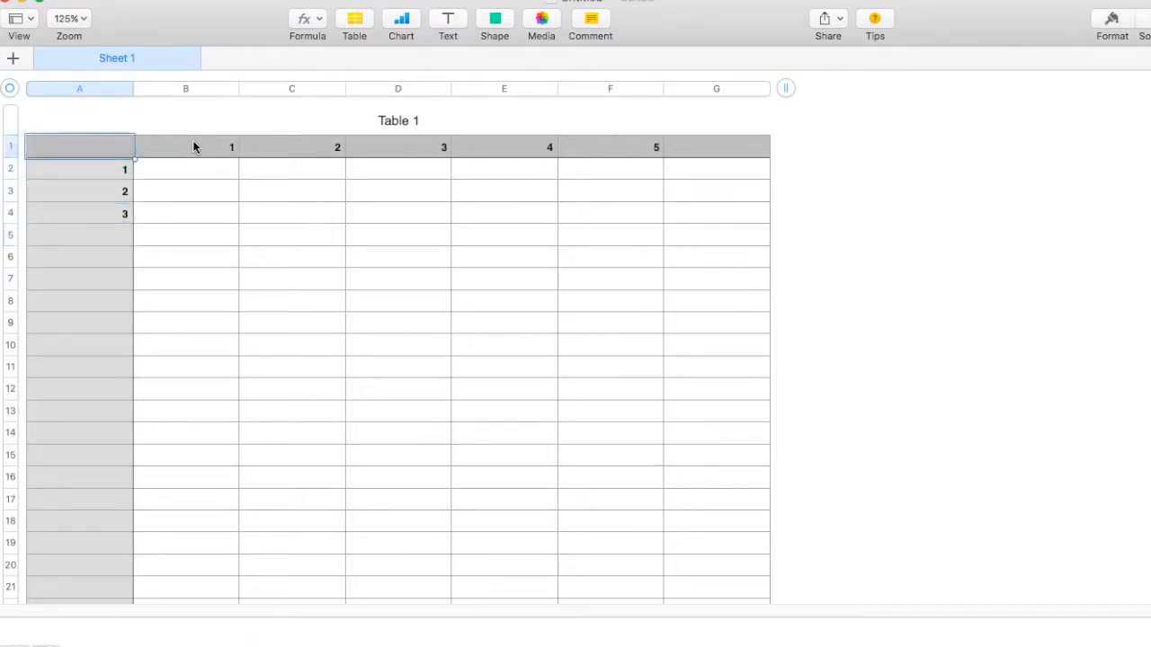
key("Right")
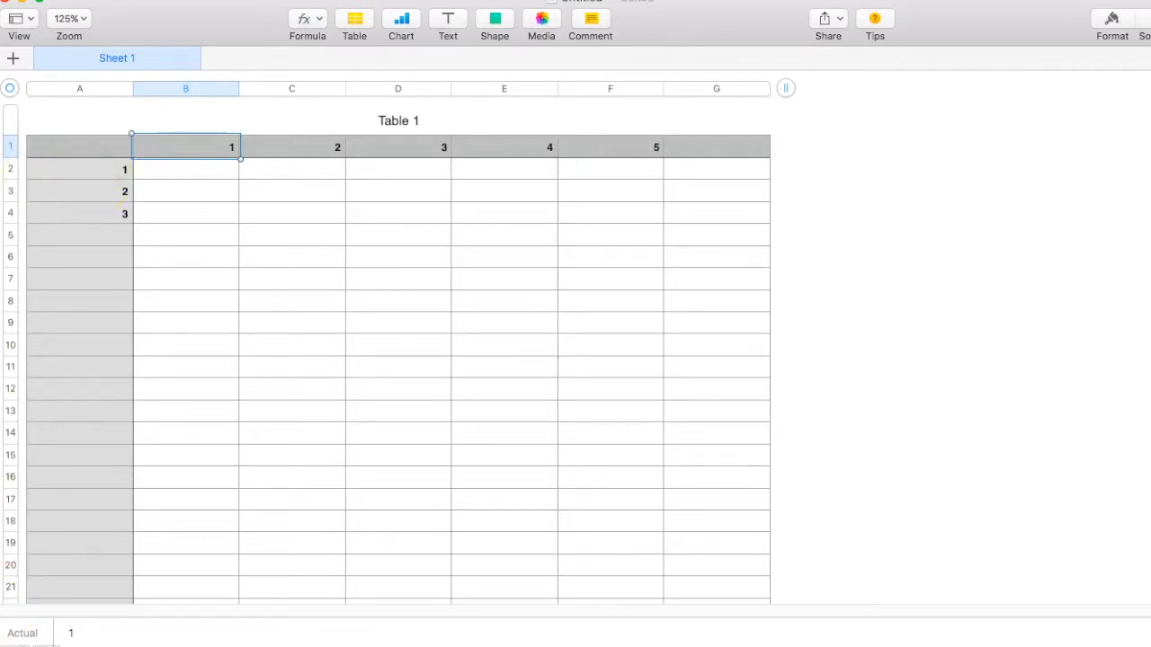
Shorten the table to 18 rows and extend it by one column
left_click(861, 322)
left_click(384, 166)
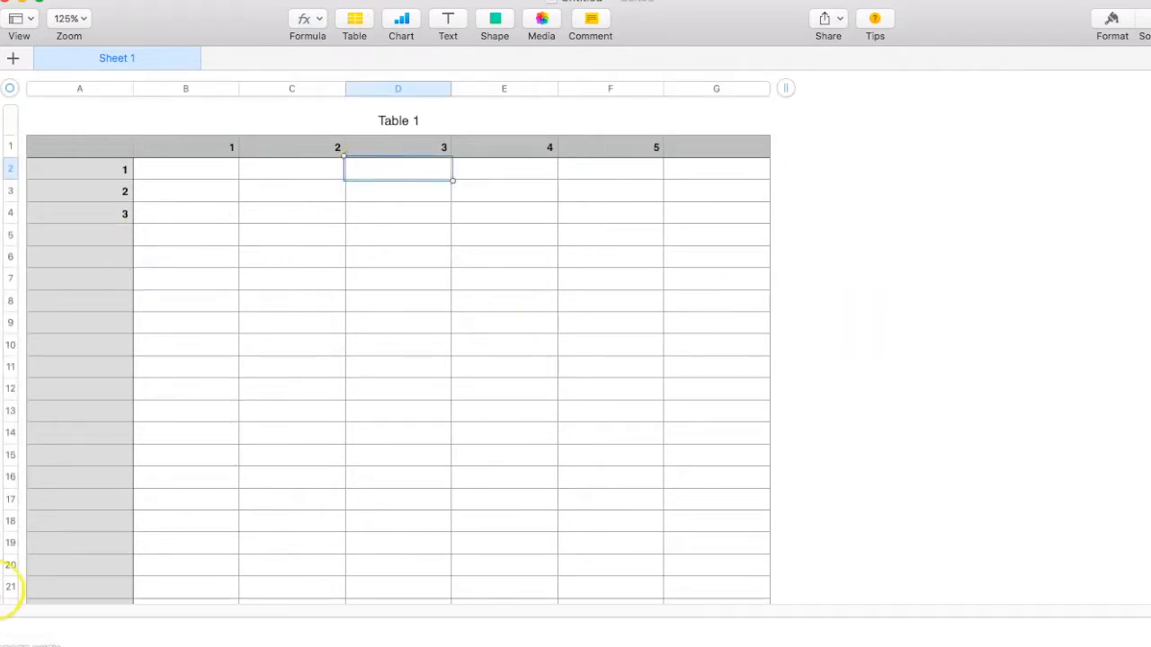
scroll(72, 395, "down", 3)
left_click_drag(10, 567, 12, 502)
scroll(199, 463, "up", 3)
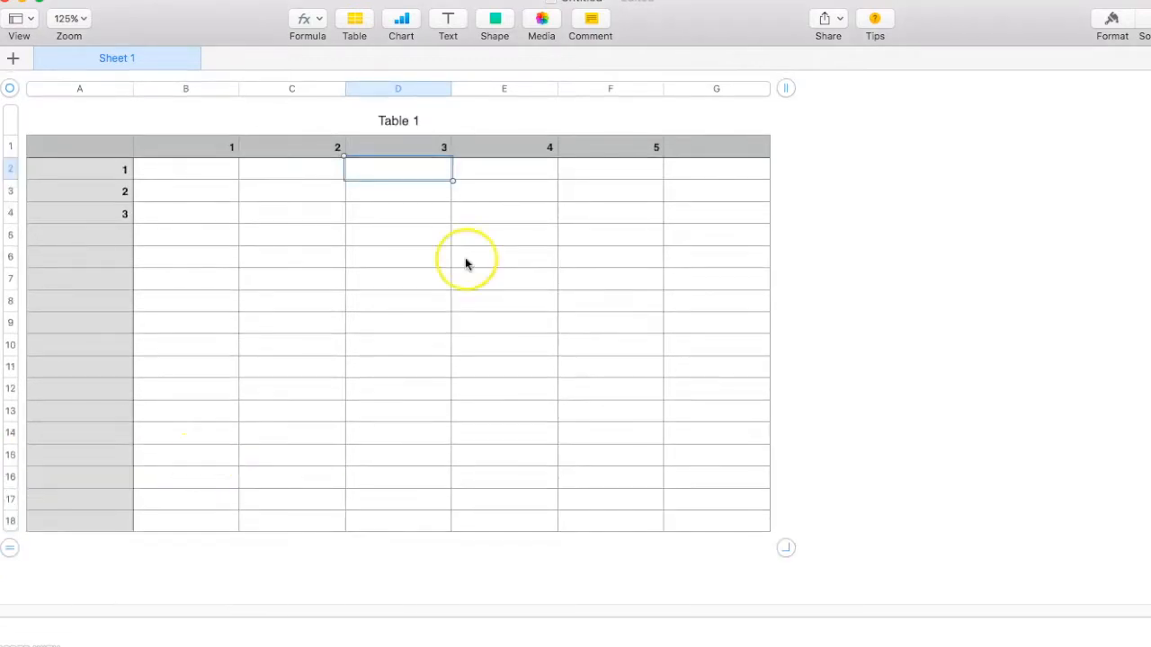
left_click_drag(787, 90, 891, 93)
left_click(975, 196)
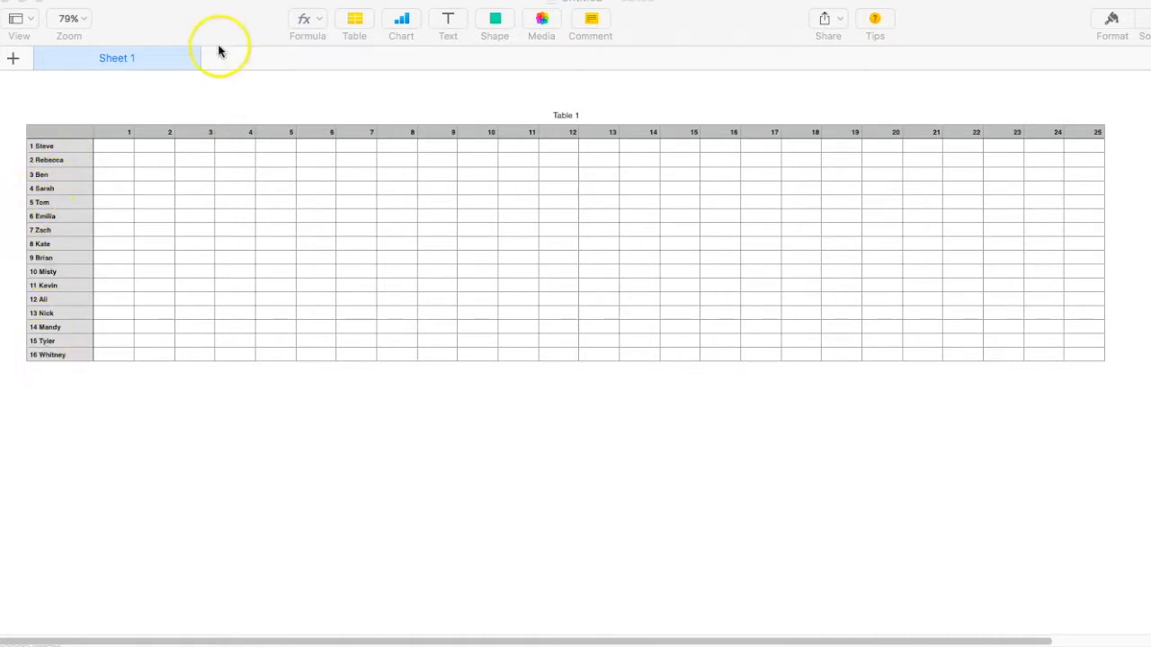
Add a second header row above the row of question numbers
left_click(1112, 384)
left_click(56, 128)
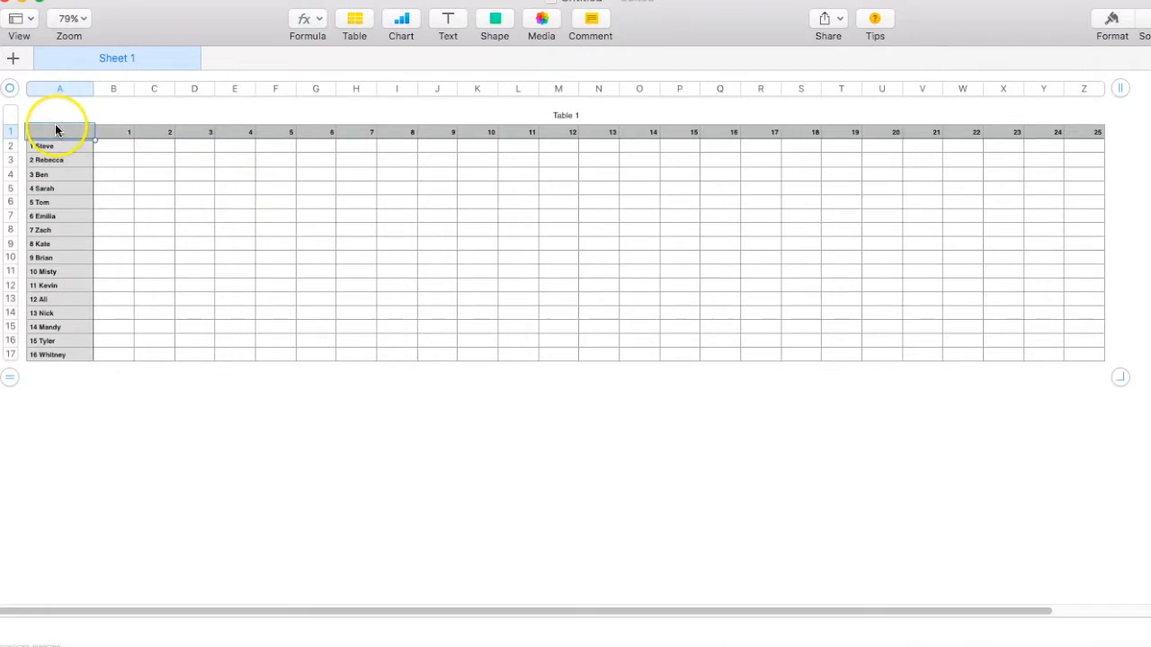
left_click(10, 132)
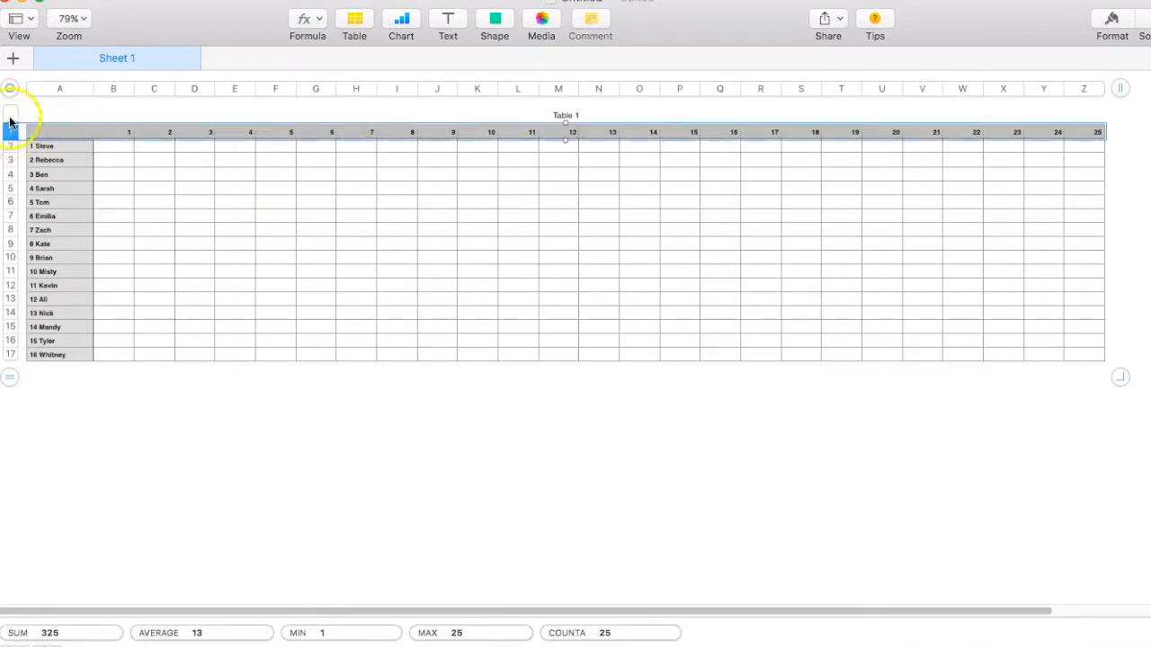
left_click(10, 117)
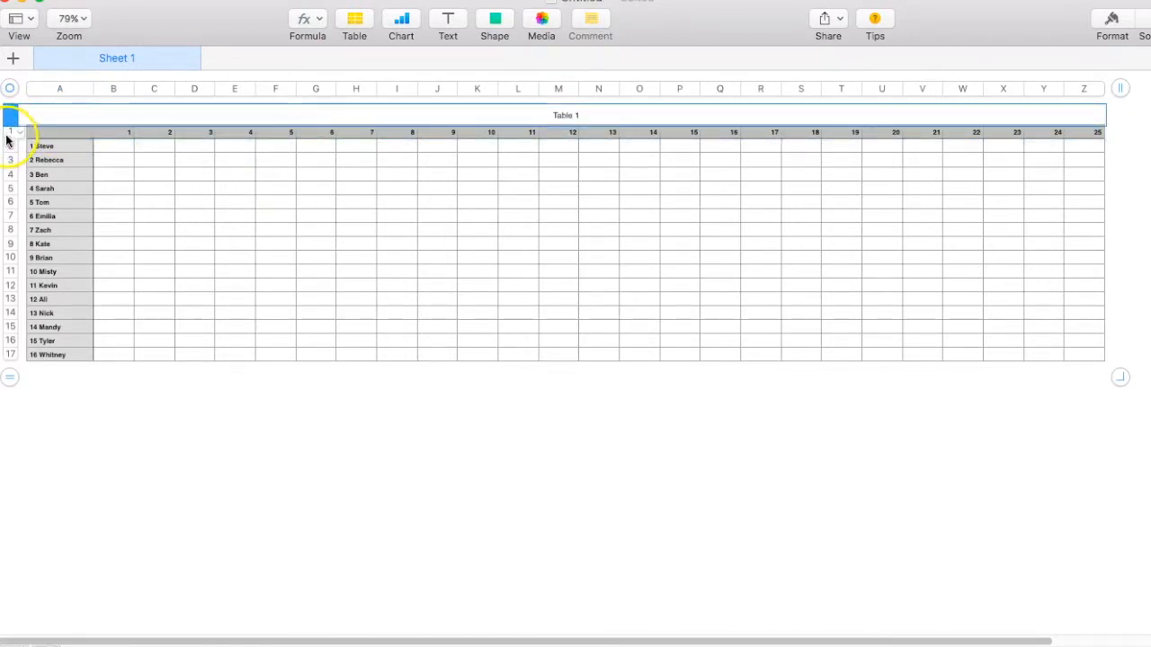
right_click(10, 139)
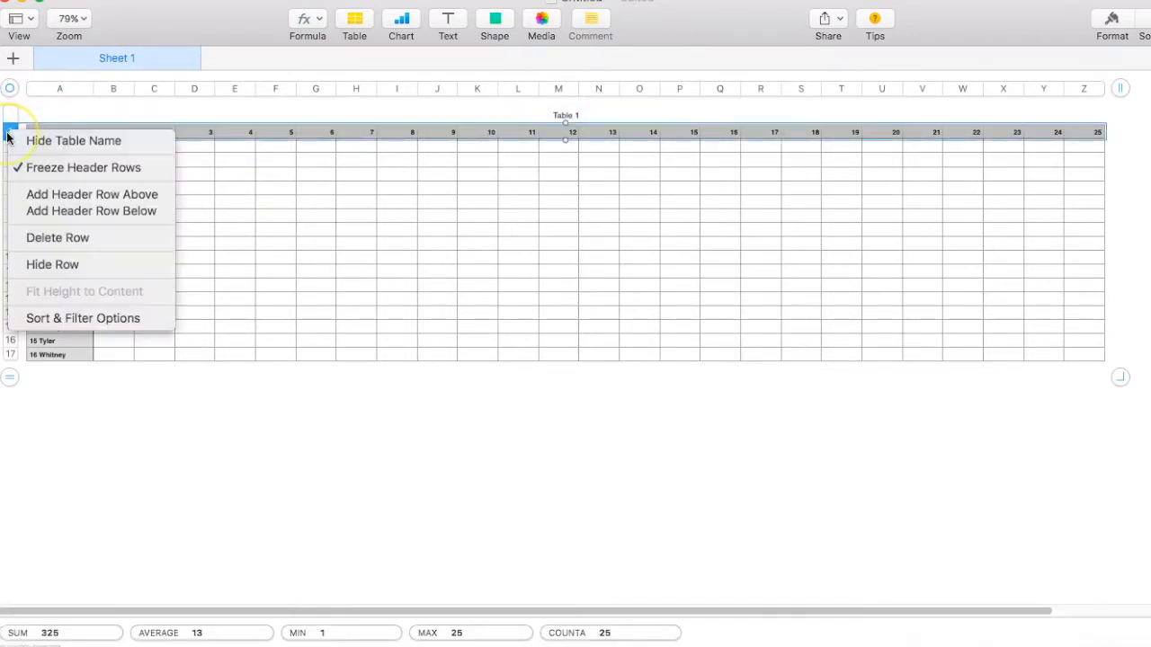
left_click(81, 196)
Label question 1 "Predict / Verify" and question 2 "Preview" in the new header row
left_click(104, 134)
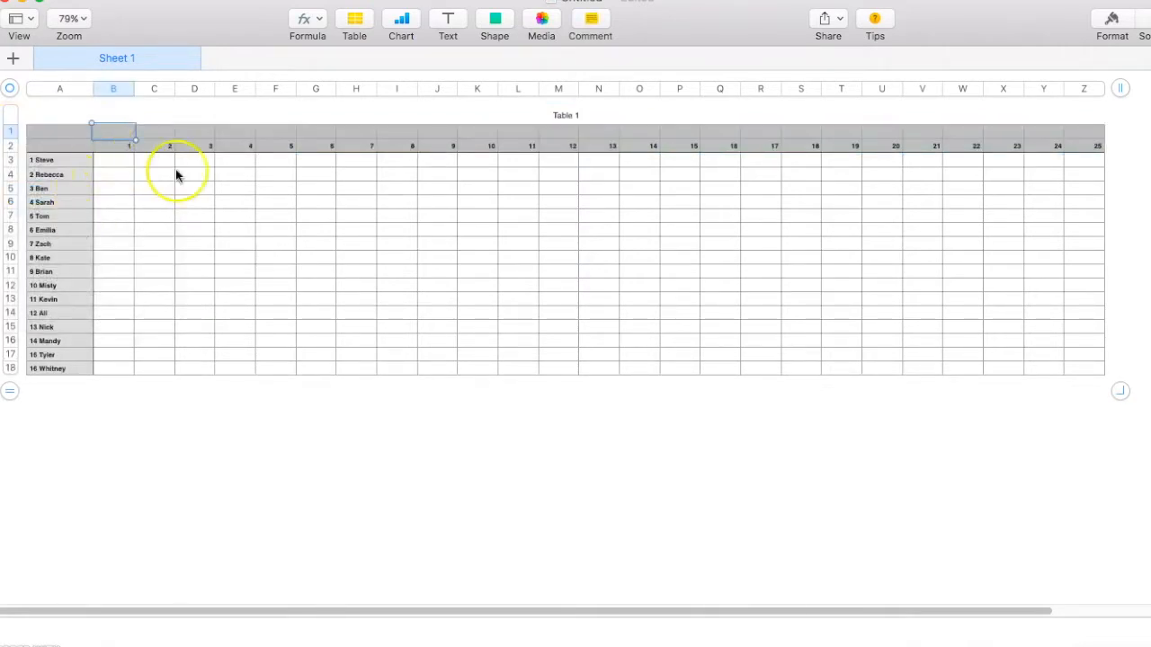
type("Pre")
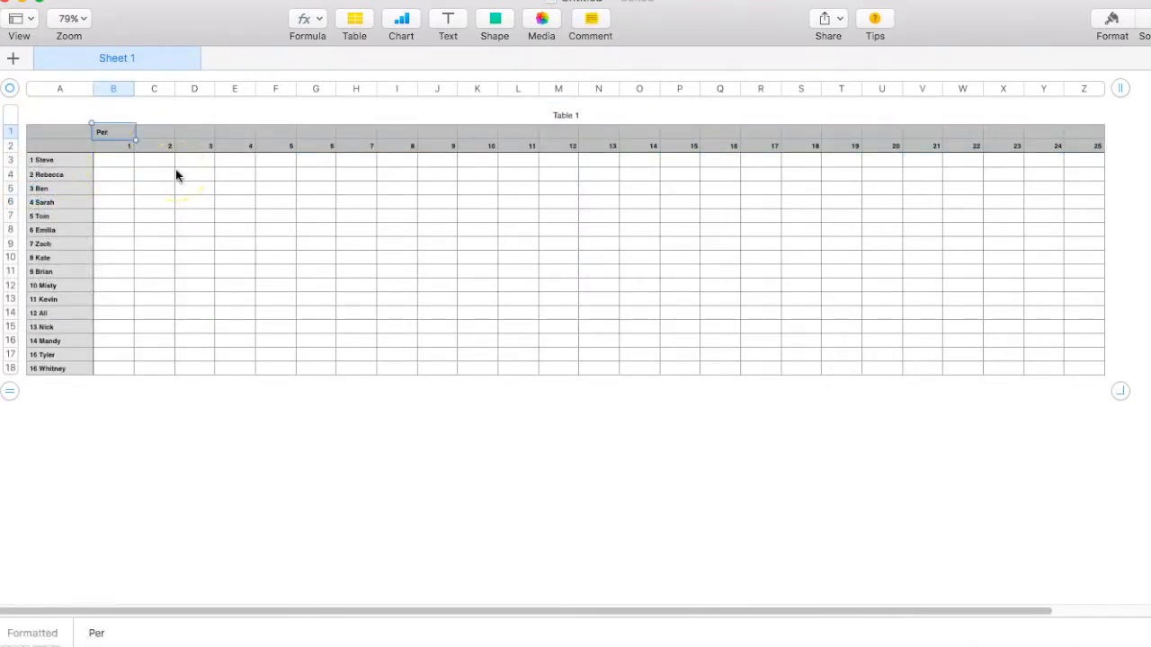
type("dict / Ver")
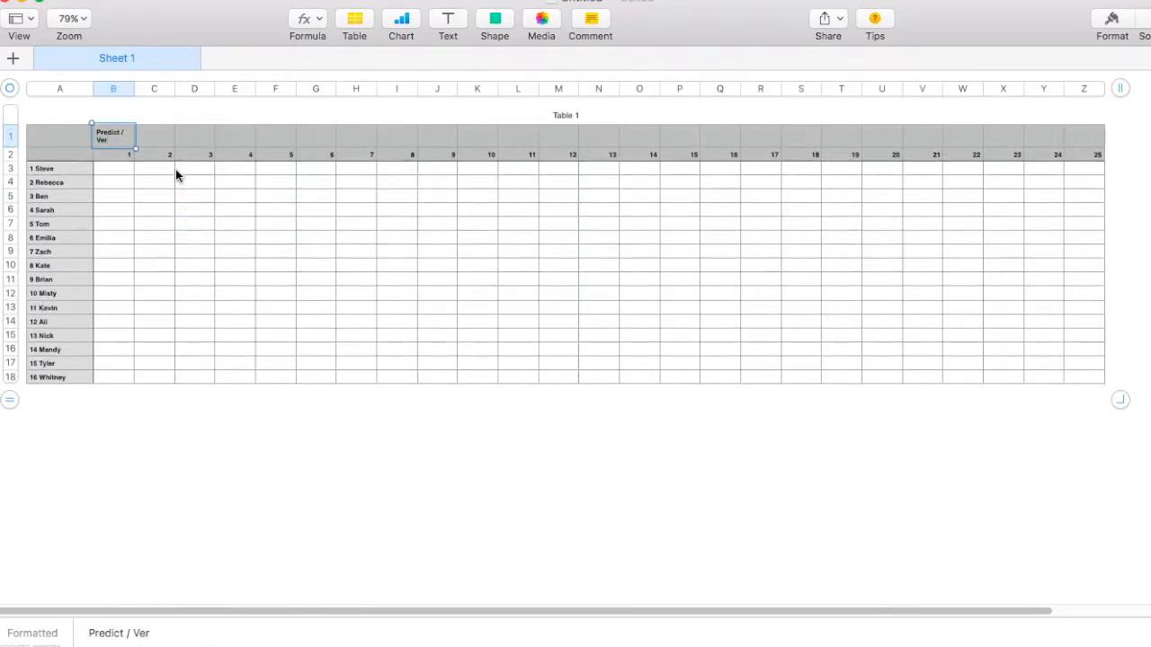
type("ify")
key("Tab")
type("Preview")
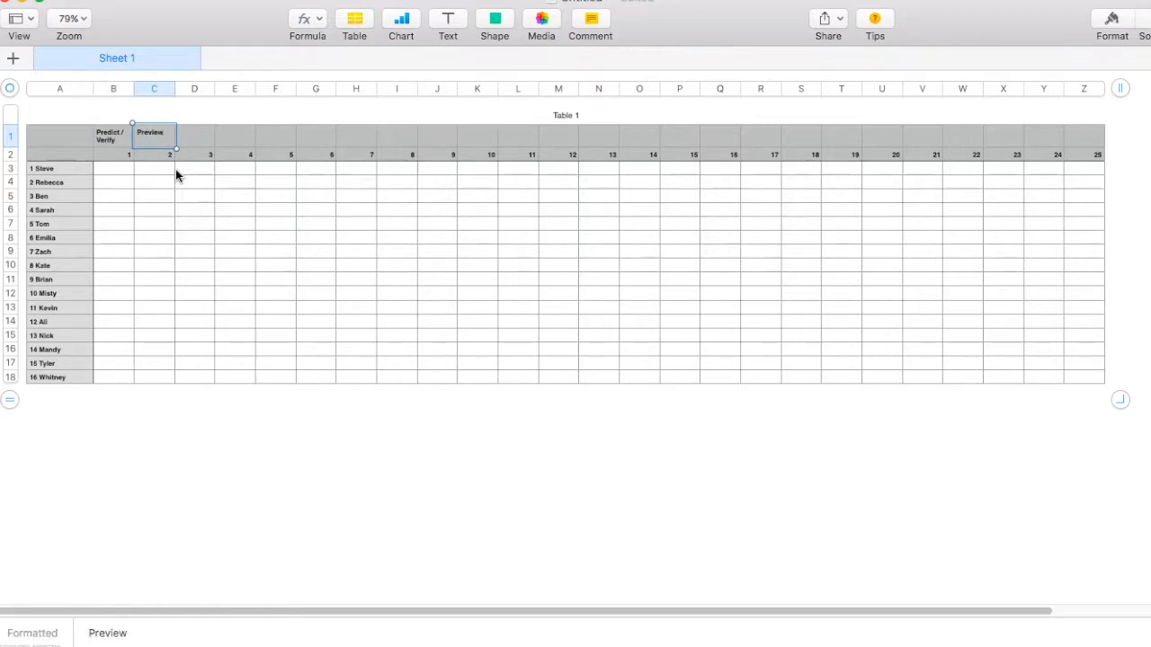
left_click(227, 474)
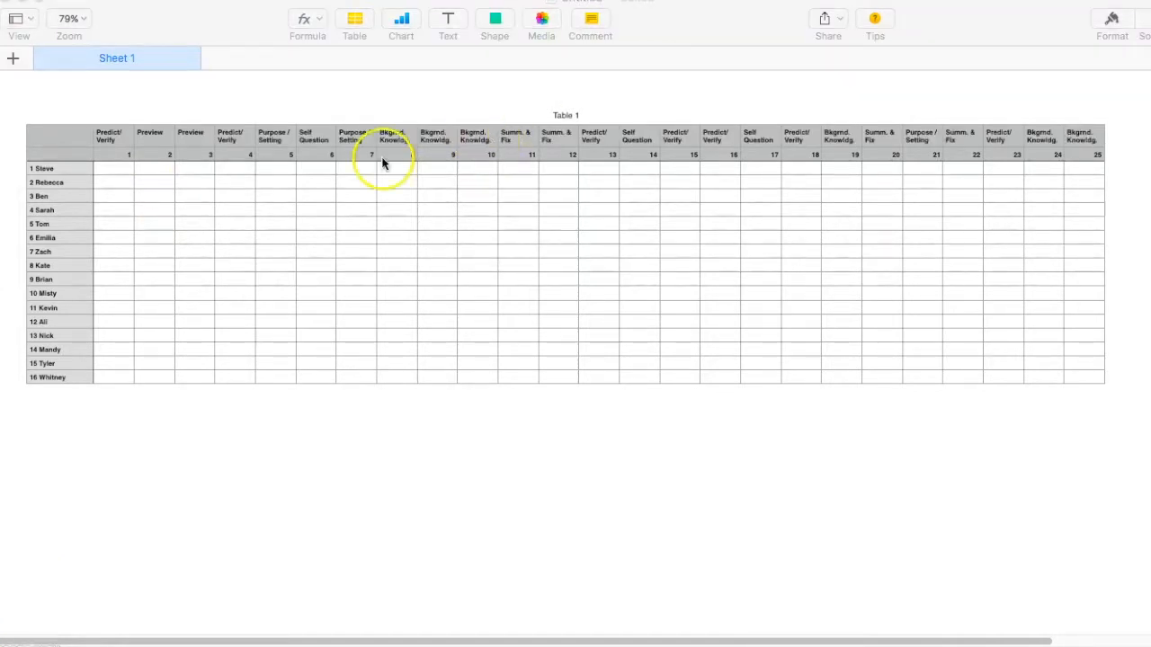
Set the data format of cell B3, the first student's answer to question 1, to Pop-Up Menu
left_click(111, 173)
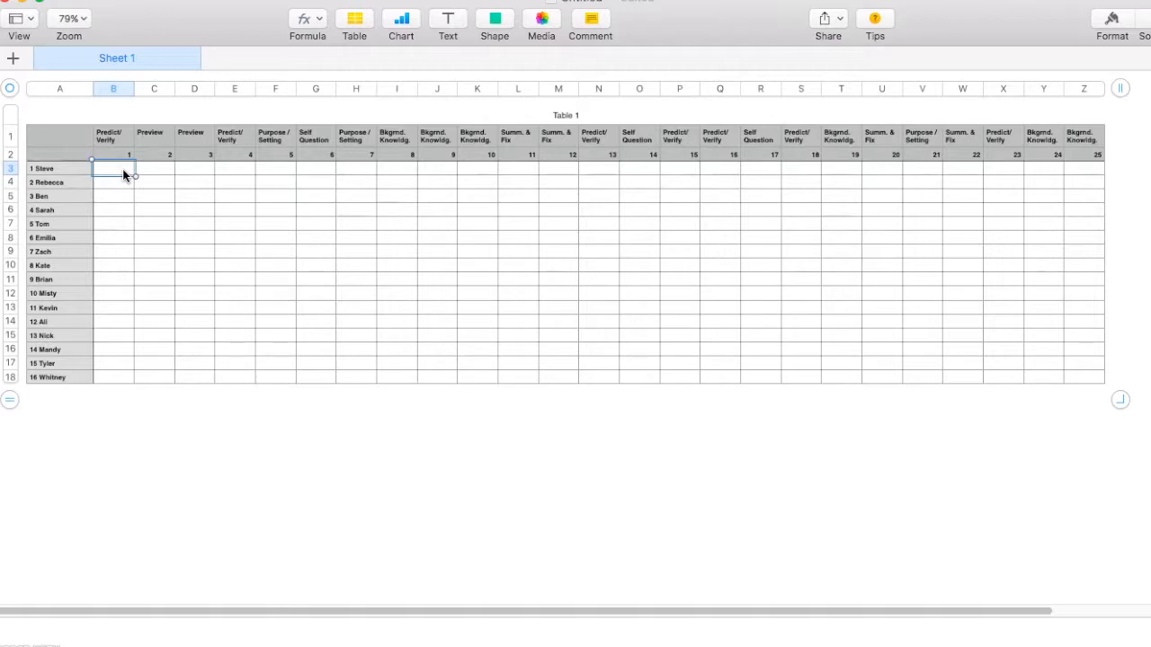
left_click(155, 169)
left_click(103, 177)
left_click(1111, 25)
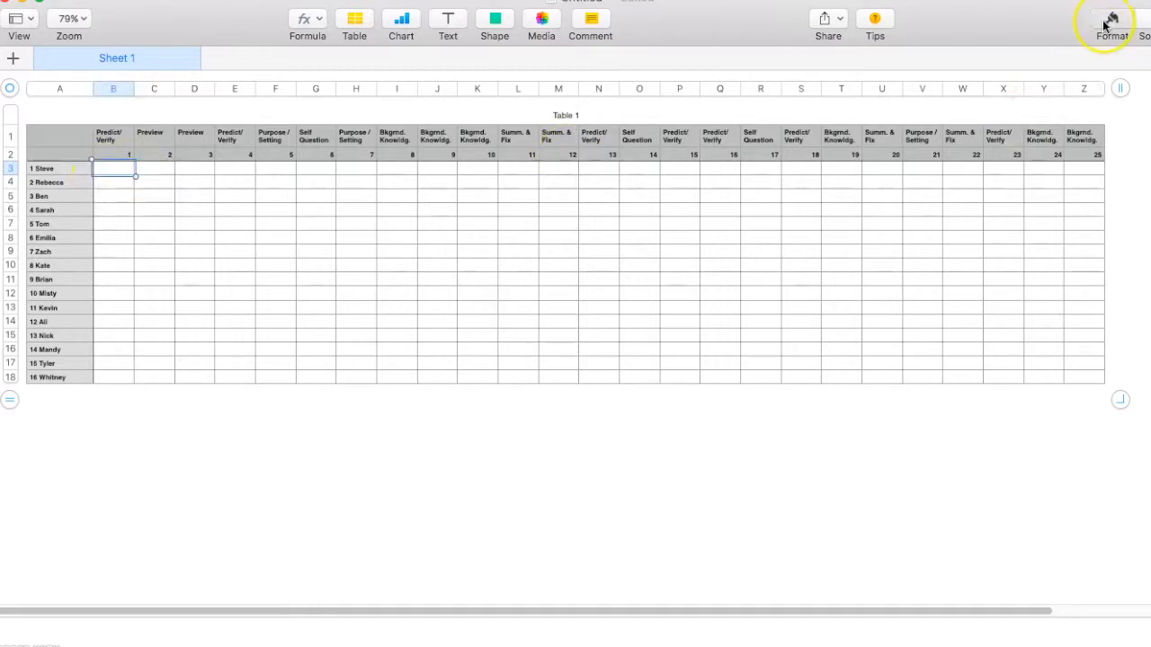
left_click(1056, 59)
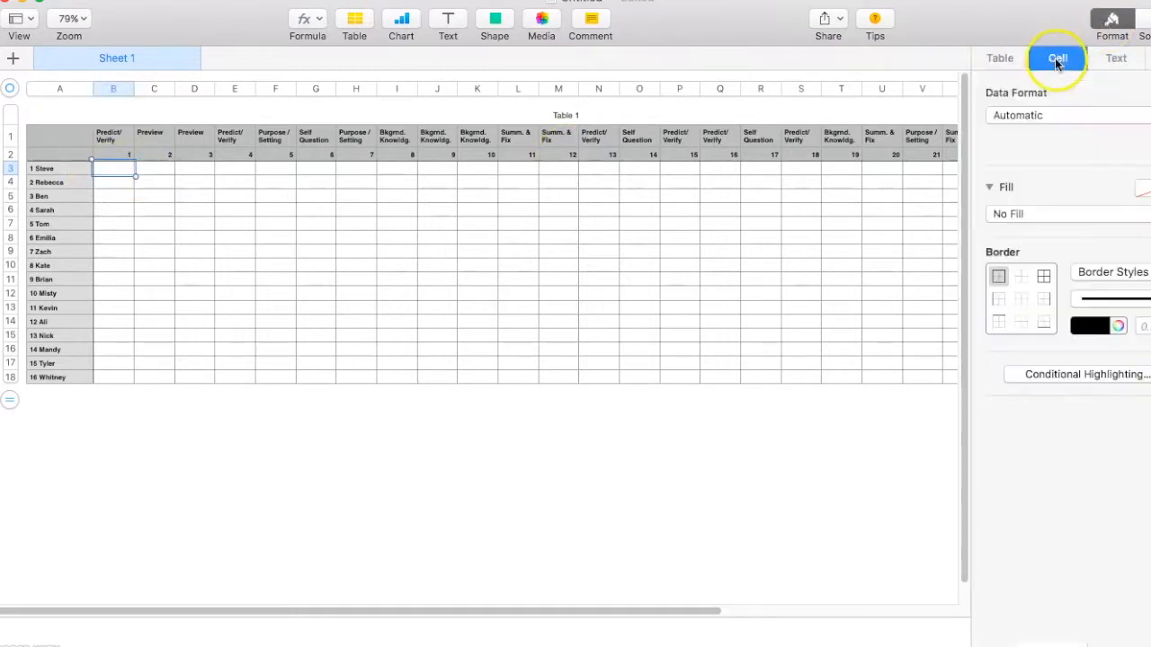
left_click(1045, 119)
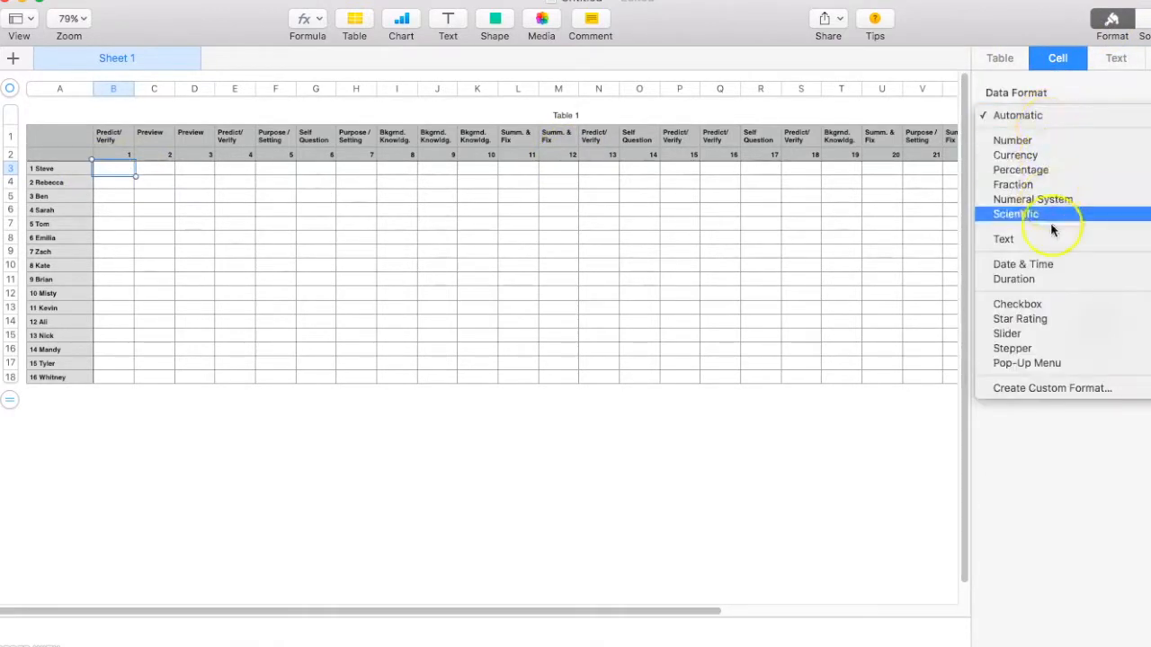
left_click(1044, 362)
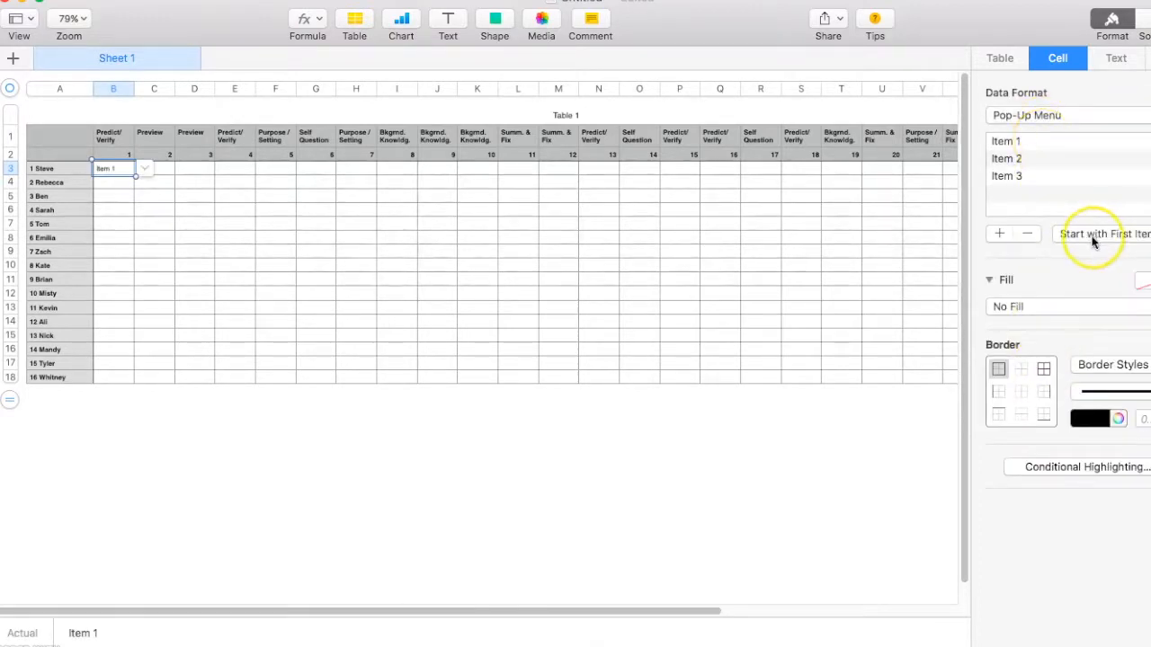
Rename the three pop-up menu items of cell B3 to Correct, A and B
double_click(1011, 141)
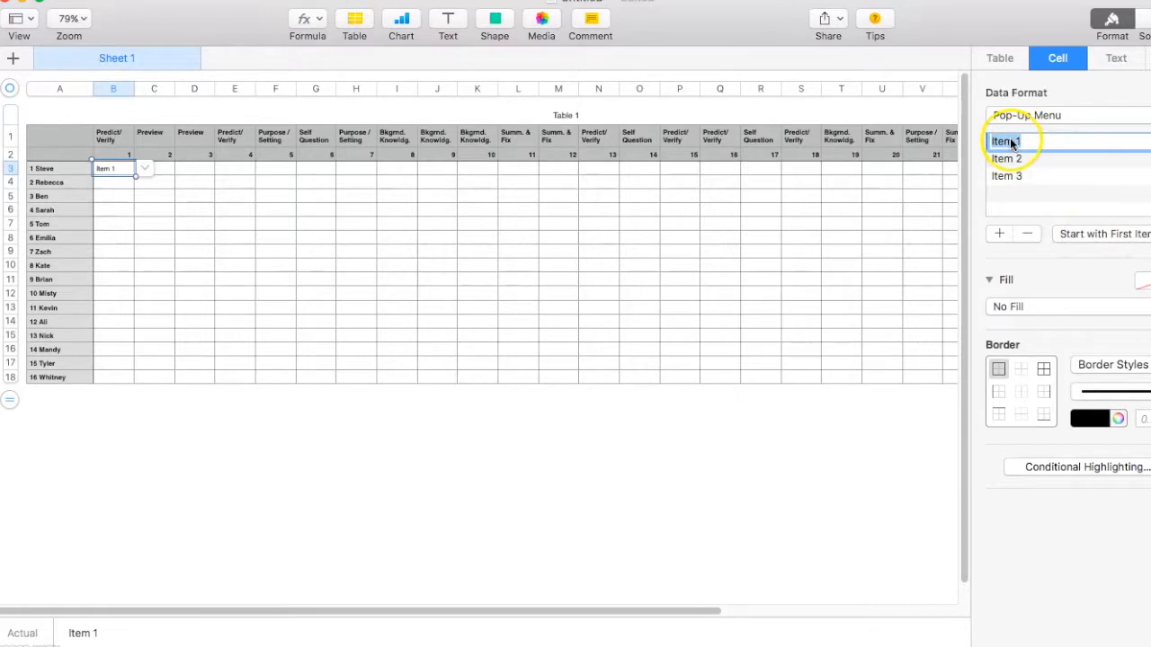
type("Correct")
key("Return")
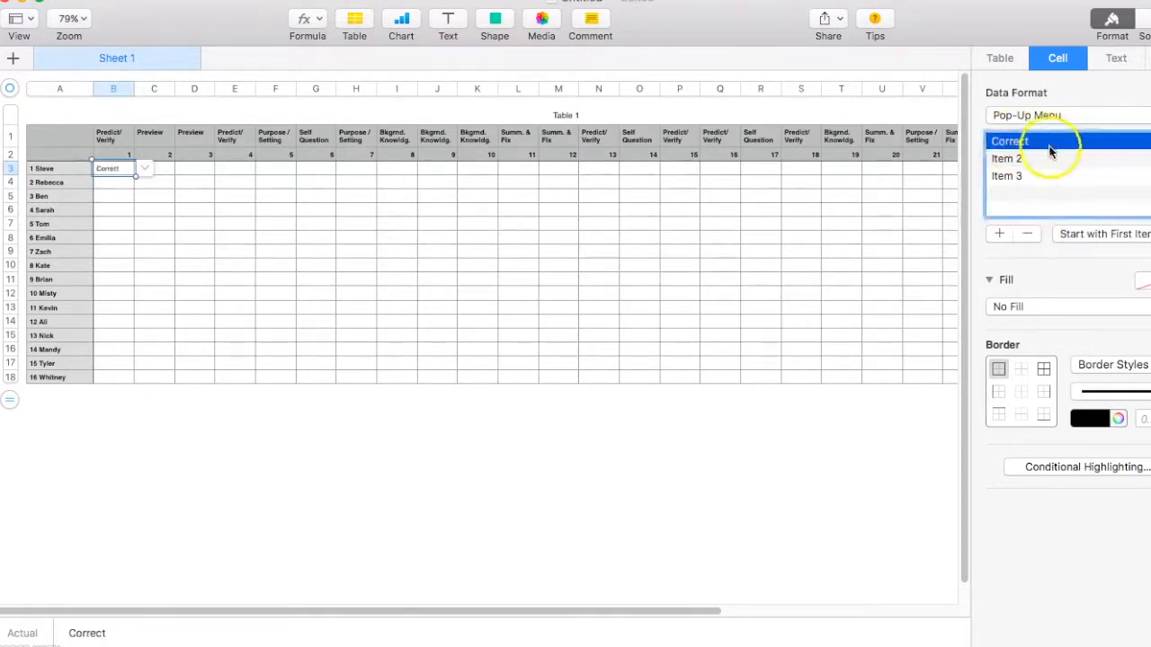
left_click(1043, 160)
double_click(1013, 160)
type("A")
left_click(1016, 178)
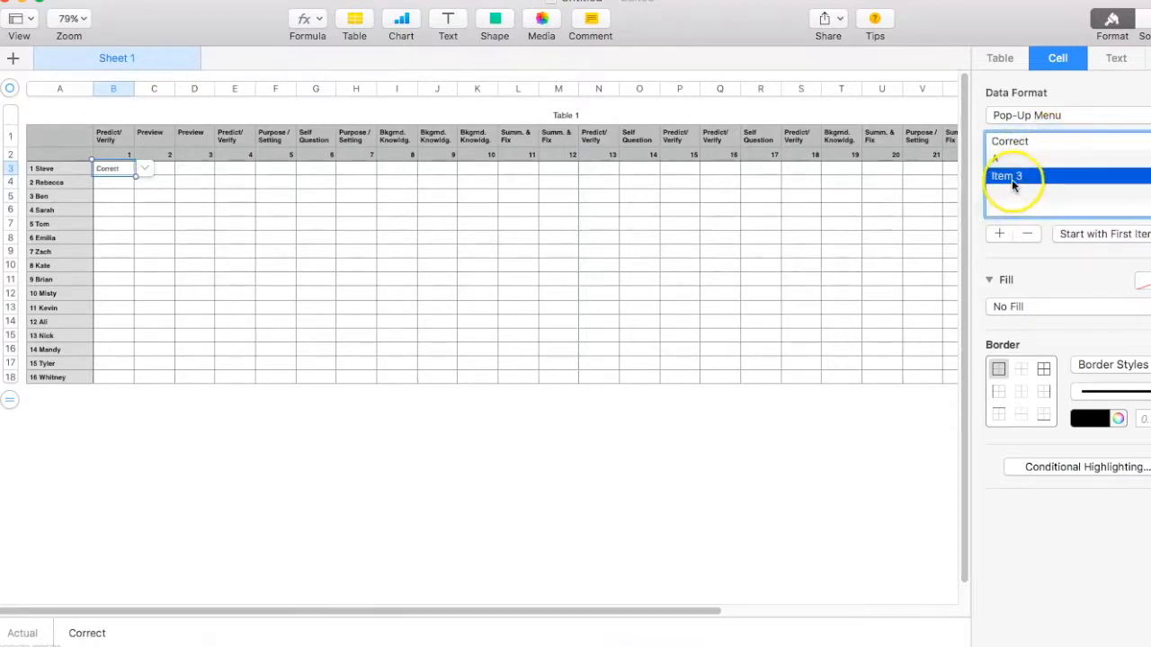
left_click(1012, 179)
type("B")
left_click(1006, 194)
Add the items C and D to the pop-up menu of cell B3 and close the formatting options
left_click(999, 234)
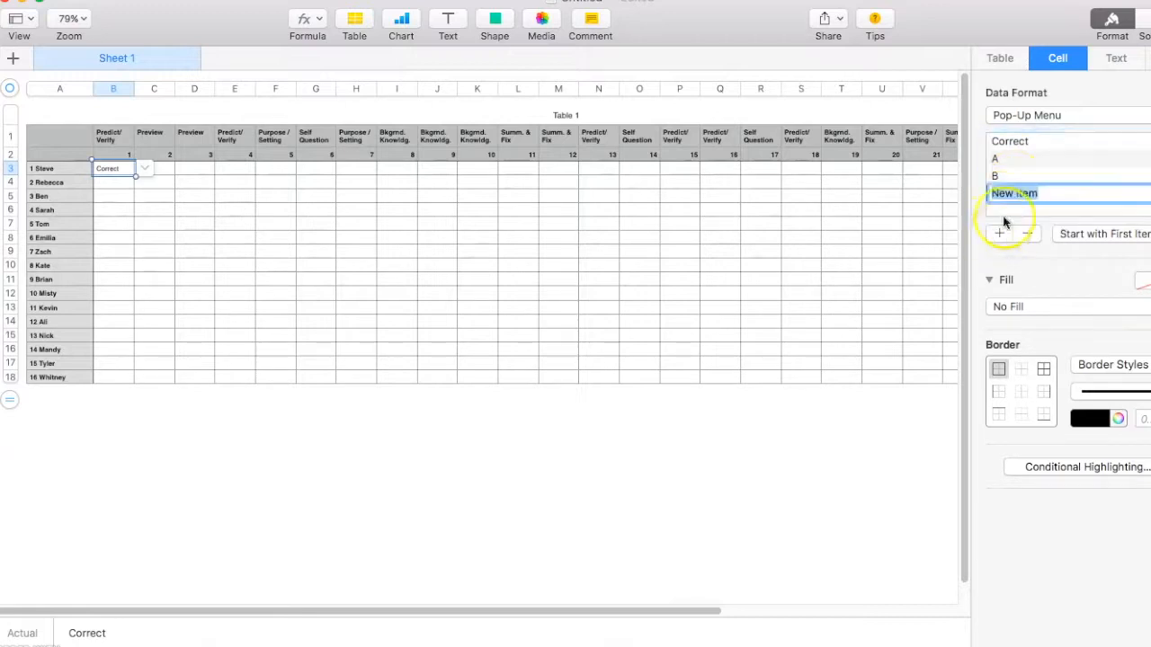
type("C")
left_click(998, 234)
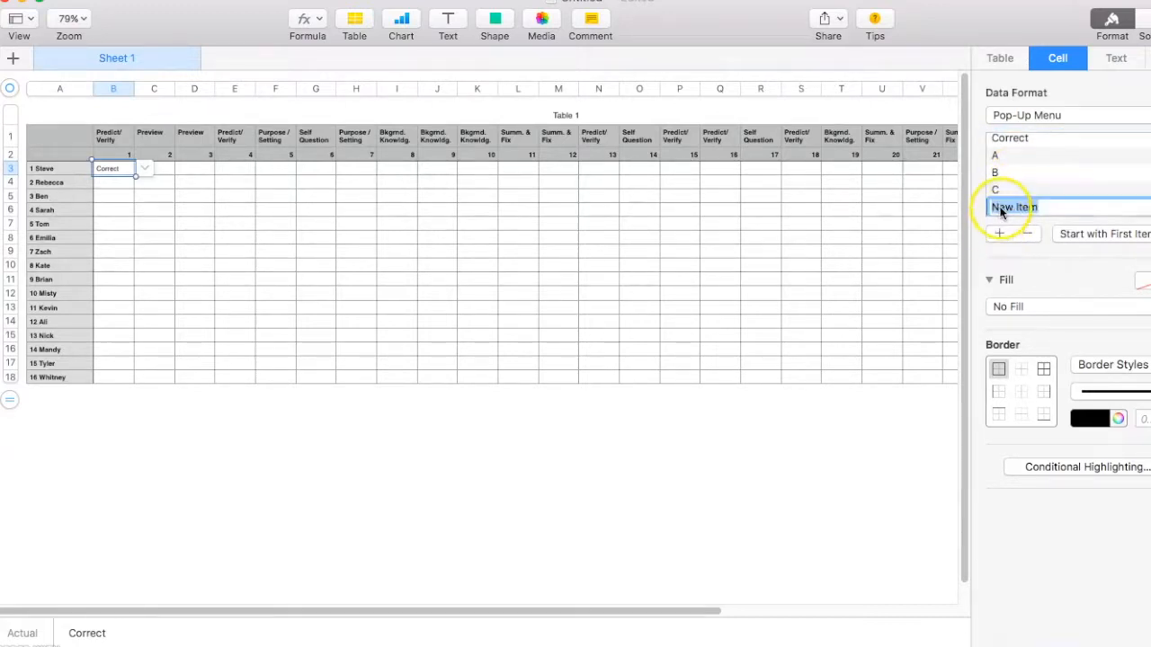
type("D")
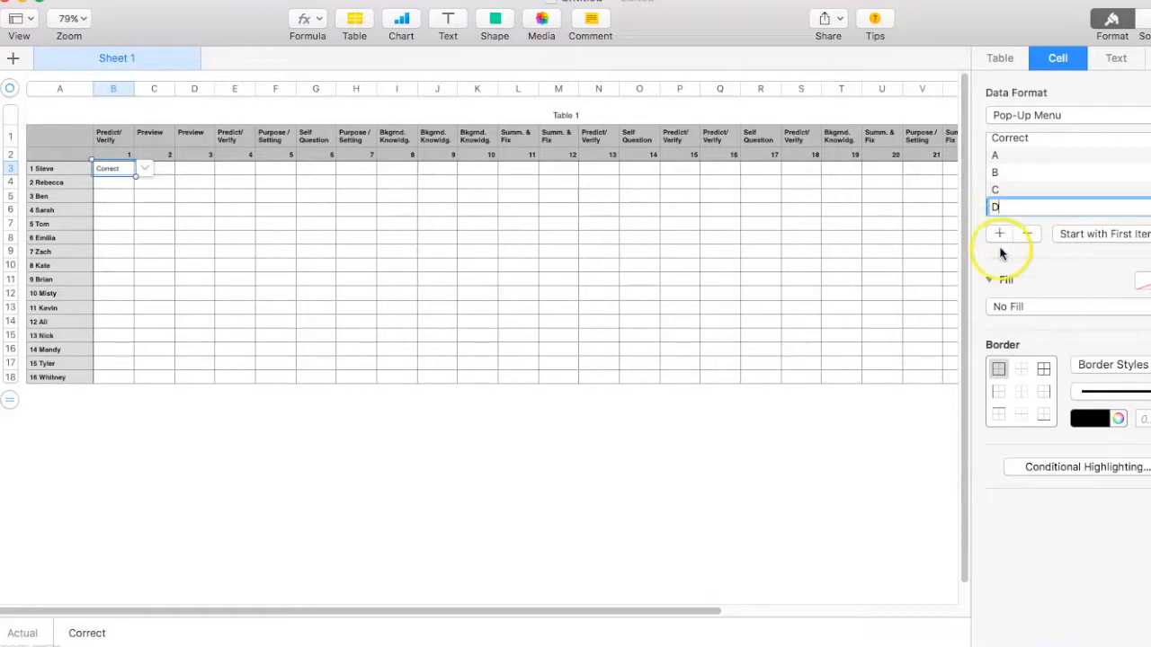
left_click(1111, 31)
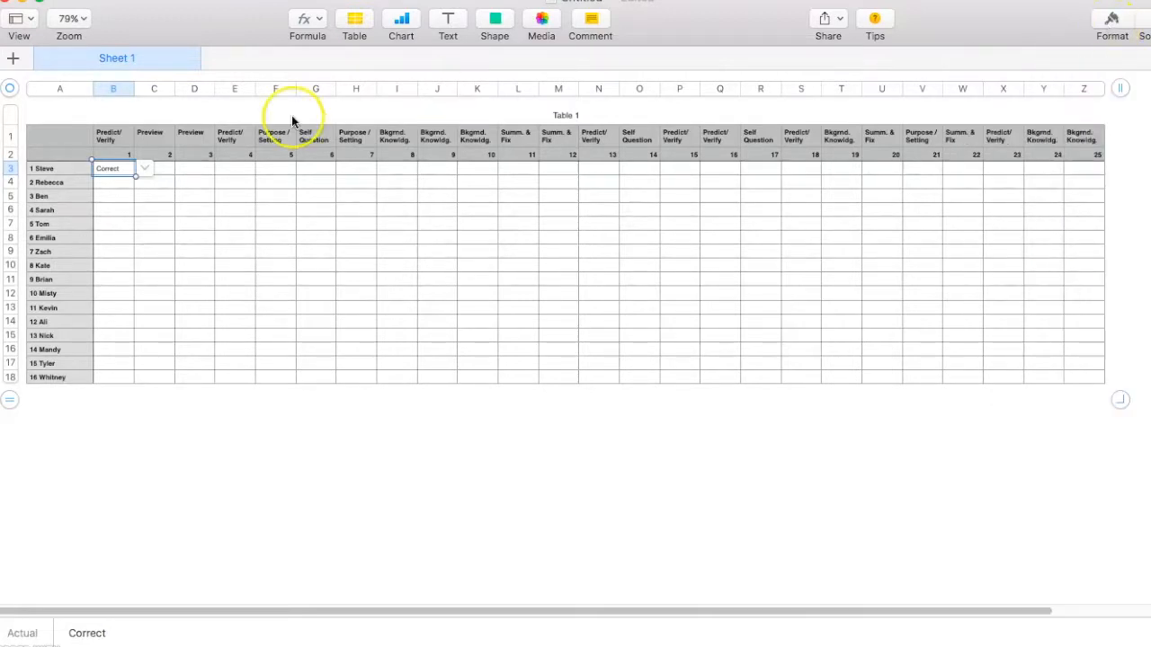
Check the choices offered by the pop-up menu in cell B3 without changing its selection
left_click(149, 414)
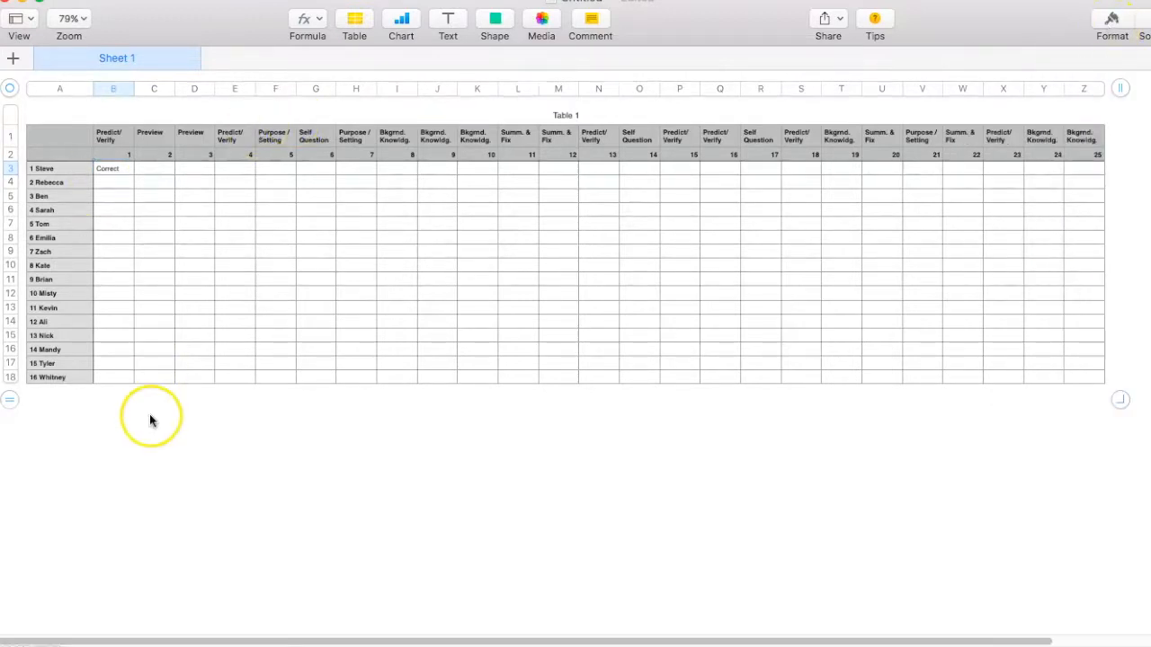
left_click(123, 170)
left_click(147, 167)
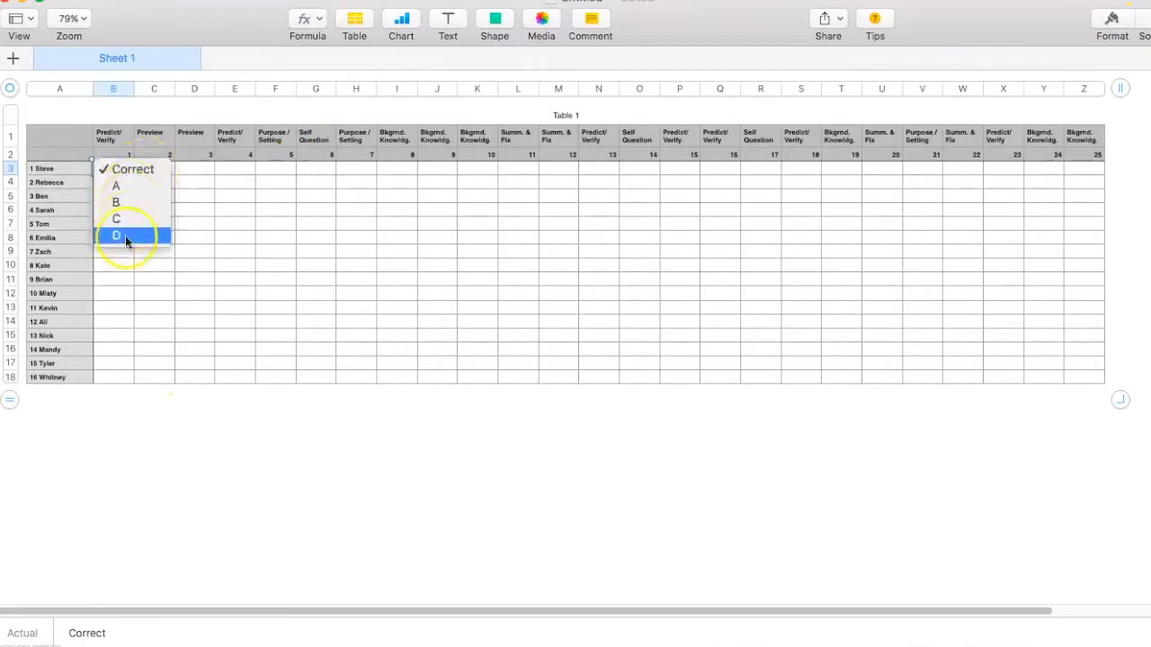
left_click(152, 403)
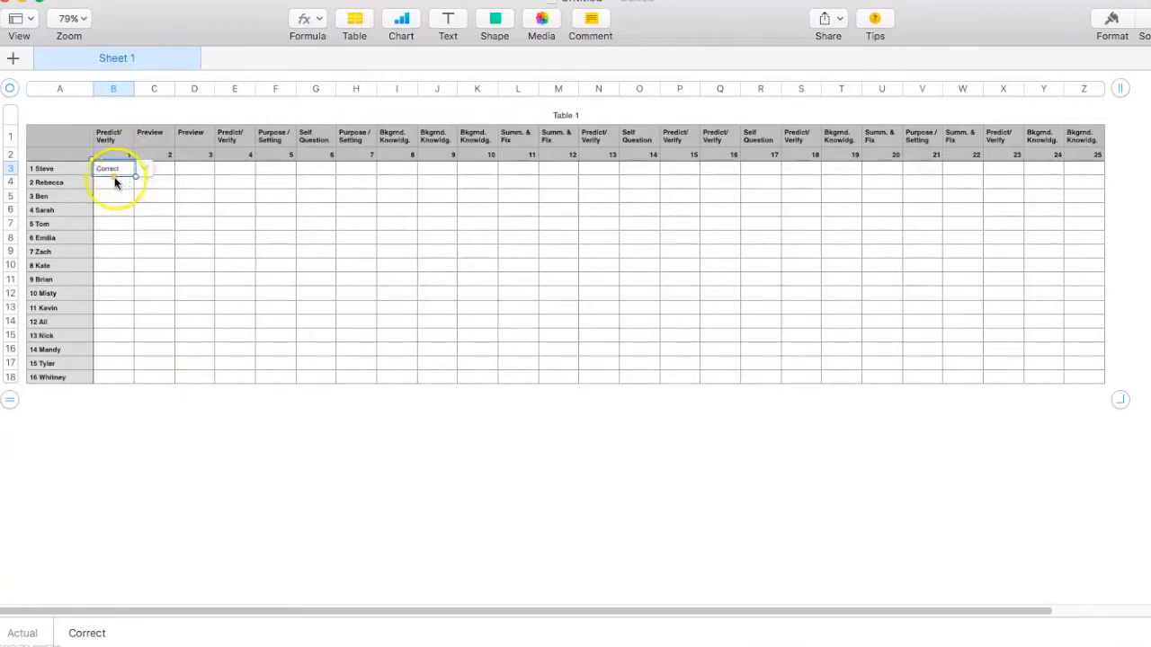
Fill the pop-up menu cell from B3 down to row 18 and across through column Z
left_click_drag(115, 182, 108, 382)
left_click_drag(136, 271, 1124, 250)
left_click(1147, 226)
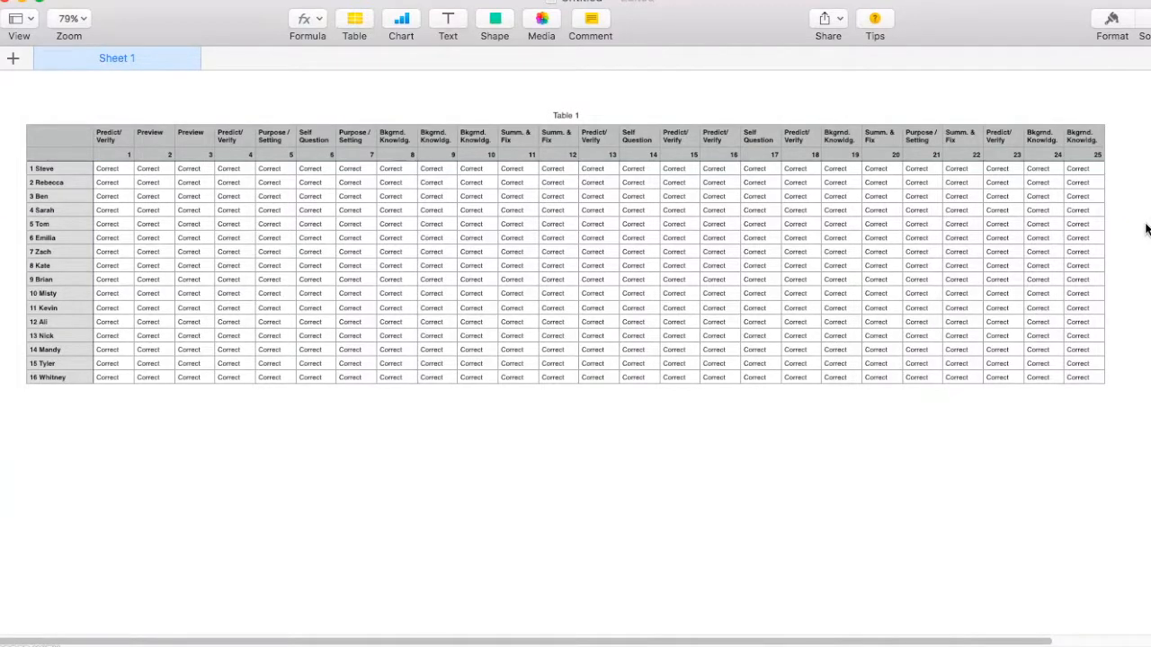
left_click(60, 646)
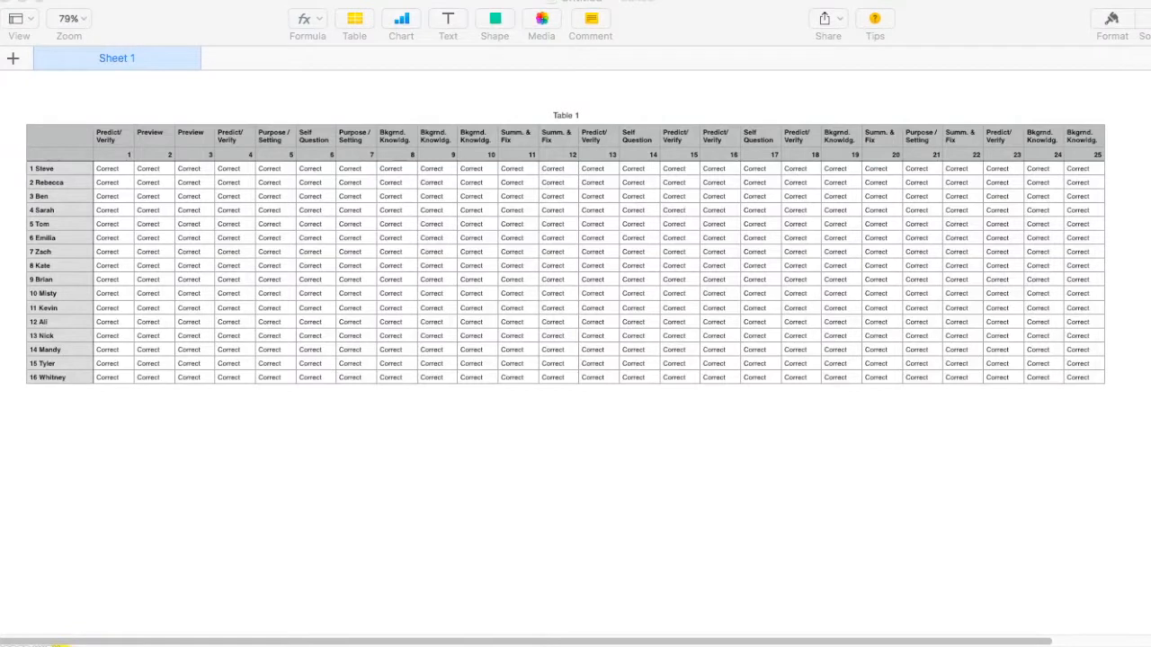
Add row 19 below the last student and clear the copied pop-up menu cells from B19 to Z19
left_click(33, 139)
left_click(9, 88)
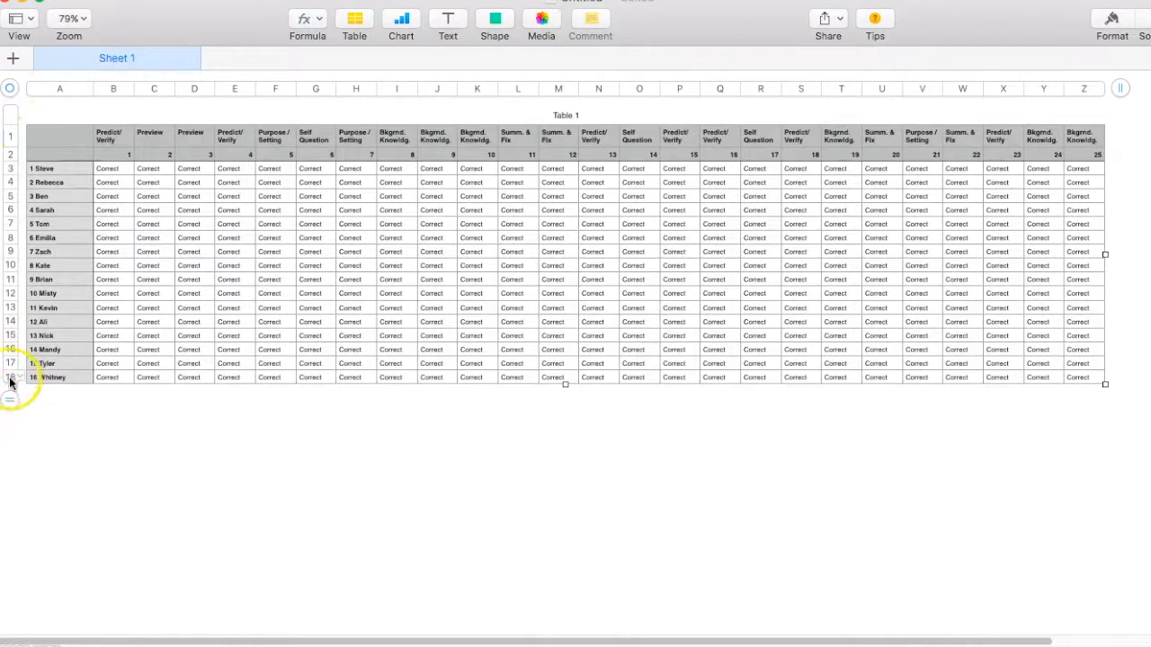
left_click_drag(8, 405, 8, 426)
left_click(134, 392)
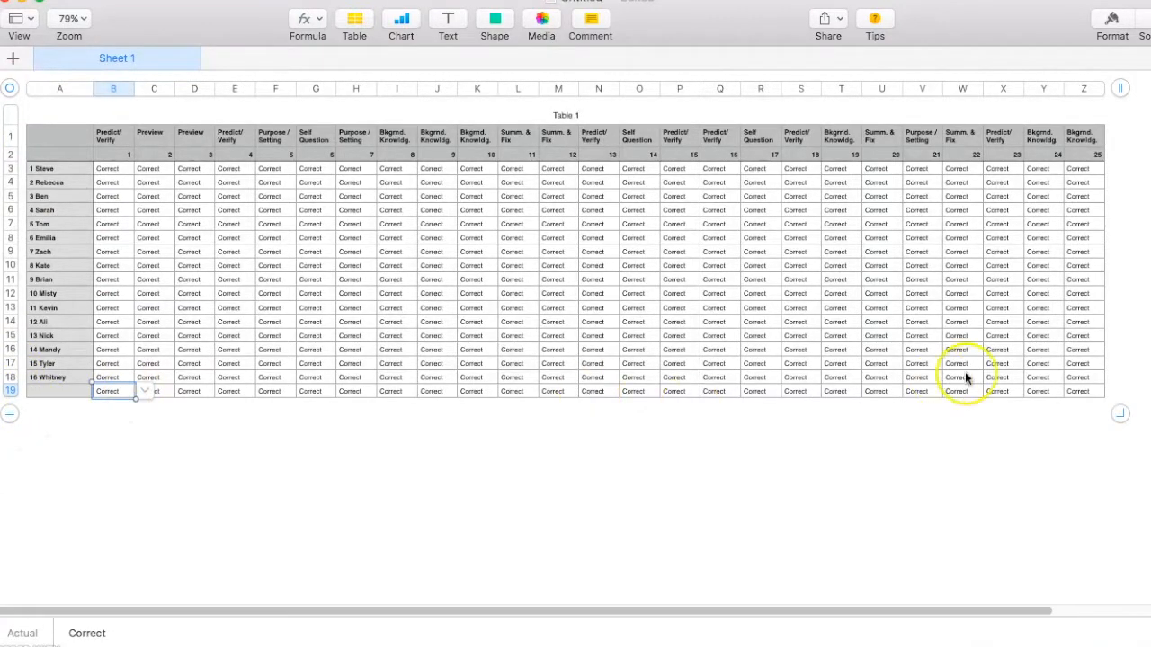
left_click(1087, 392)
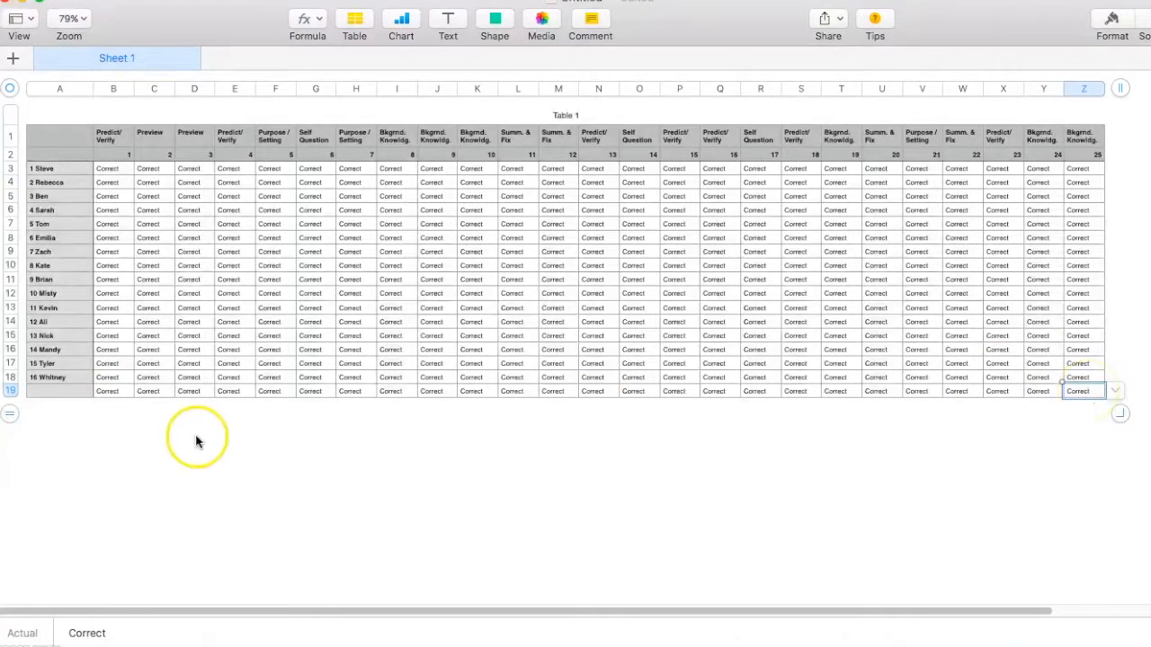
left_click(118, 392, "shift")
key("Delete")
Extend the table to row 23 and label cells A20 to A23 Correct, A, B and C
left_click_drag(9, 413, 10, 473)
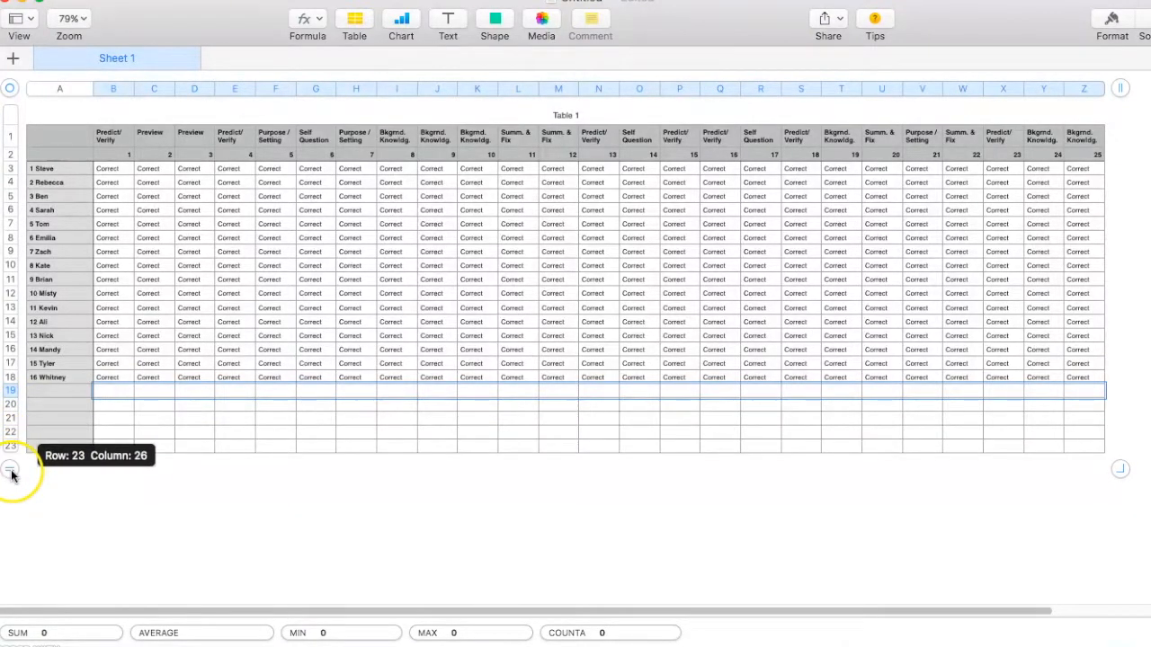
left_click(85, 407)
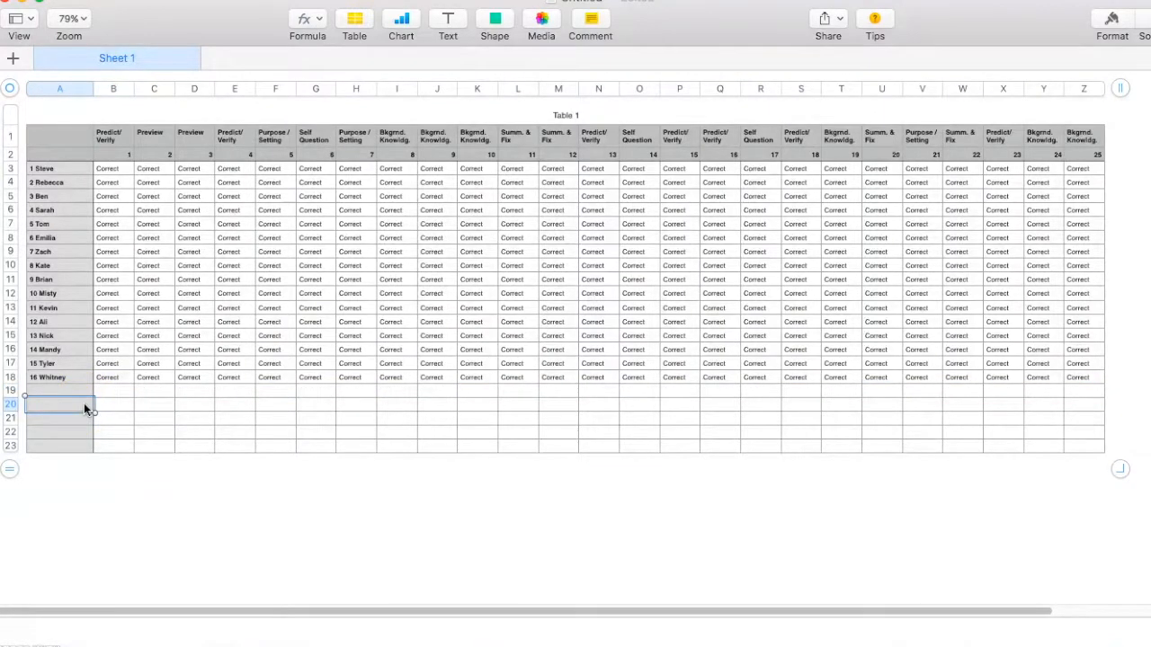
type("Correct")
key("Return")
type("A")
key("Return")
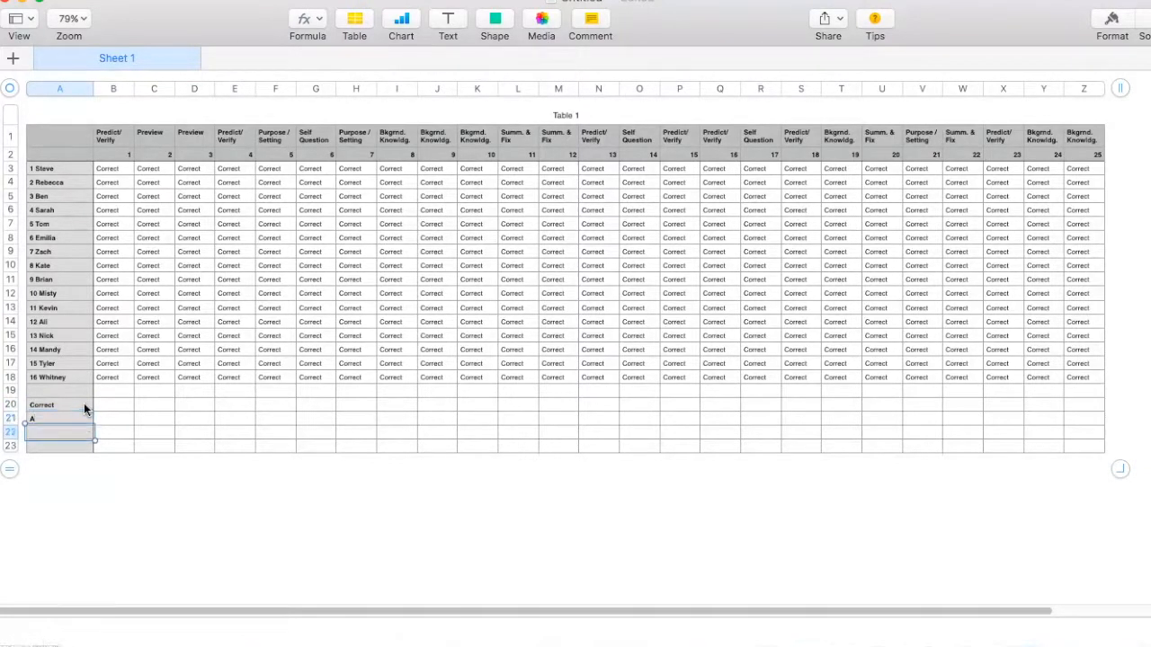
type("B")
key("Return")
type("C")
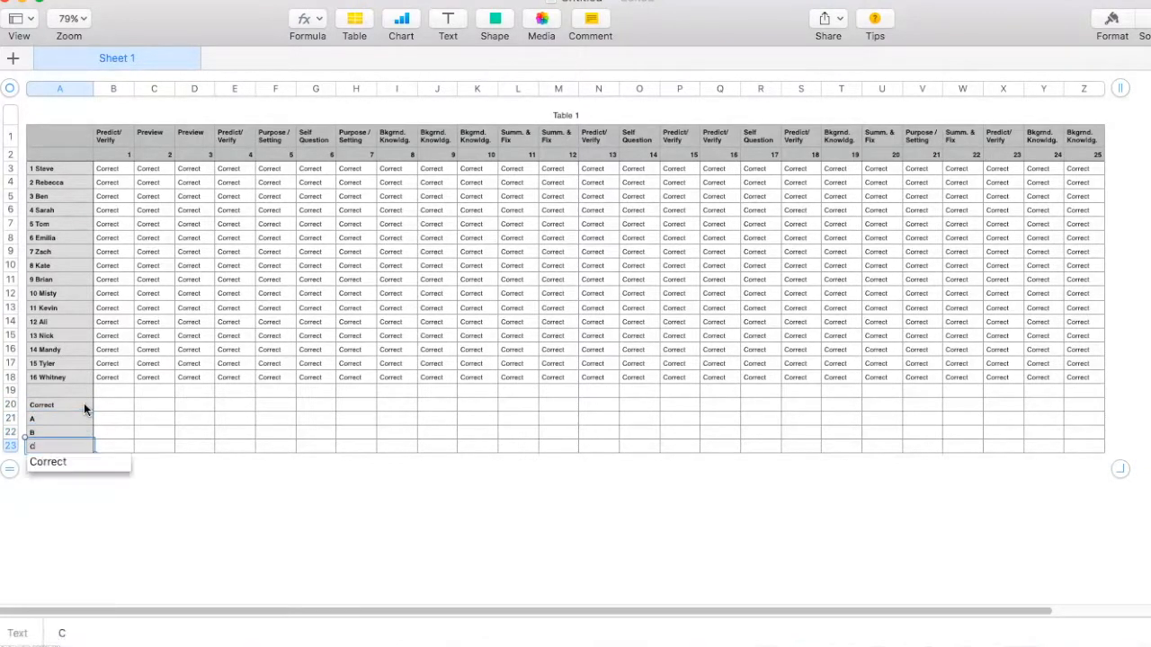
Add row 24 at the end of the table and label its header cell D
left_click(9, 468)
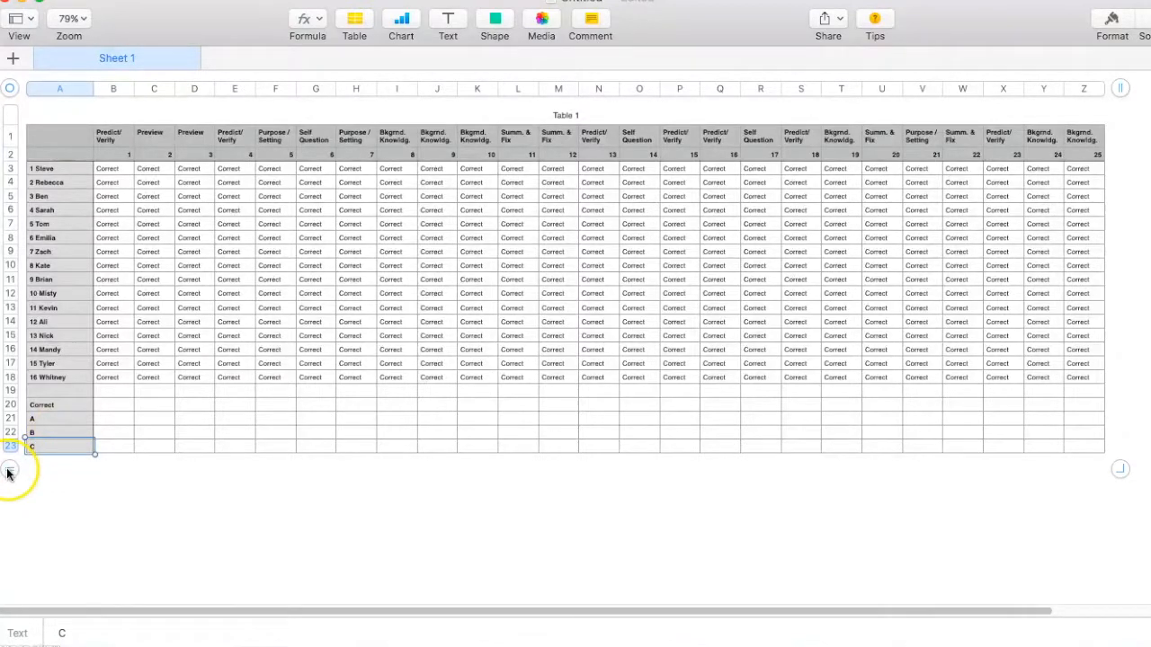
left_click(50, 462)
type("D")
left_click(177, 501)
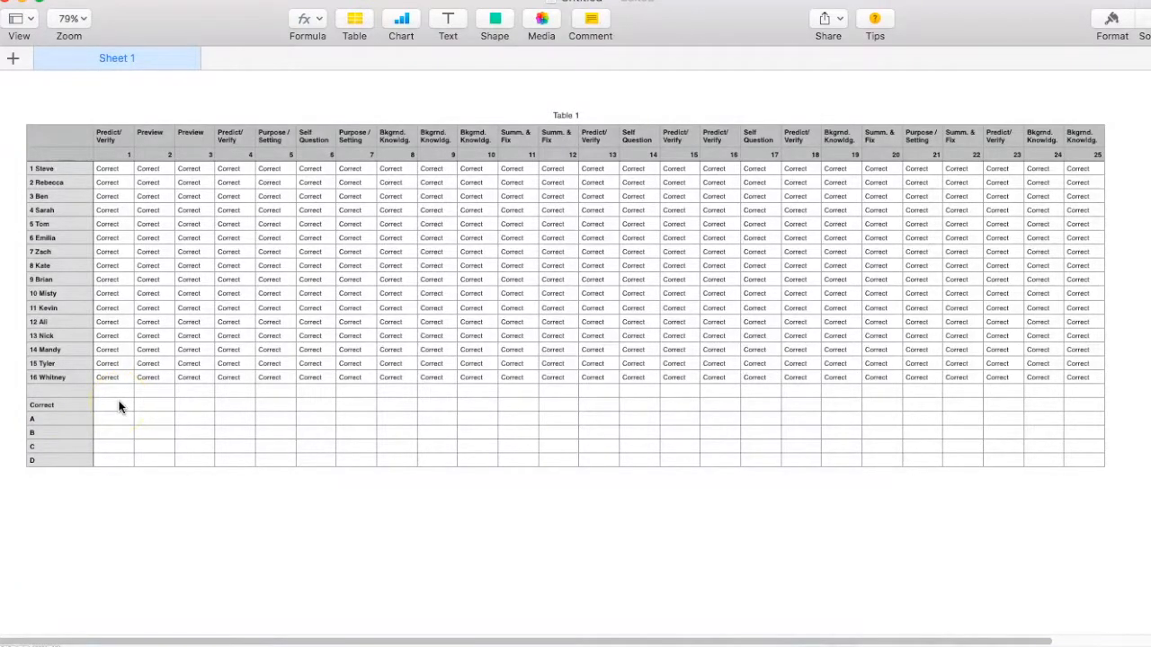
Start a COUNTIF formula in cell B20 with B3:B18 as its test array
left_click(120, 407)
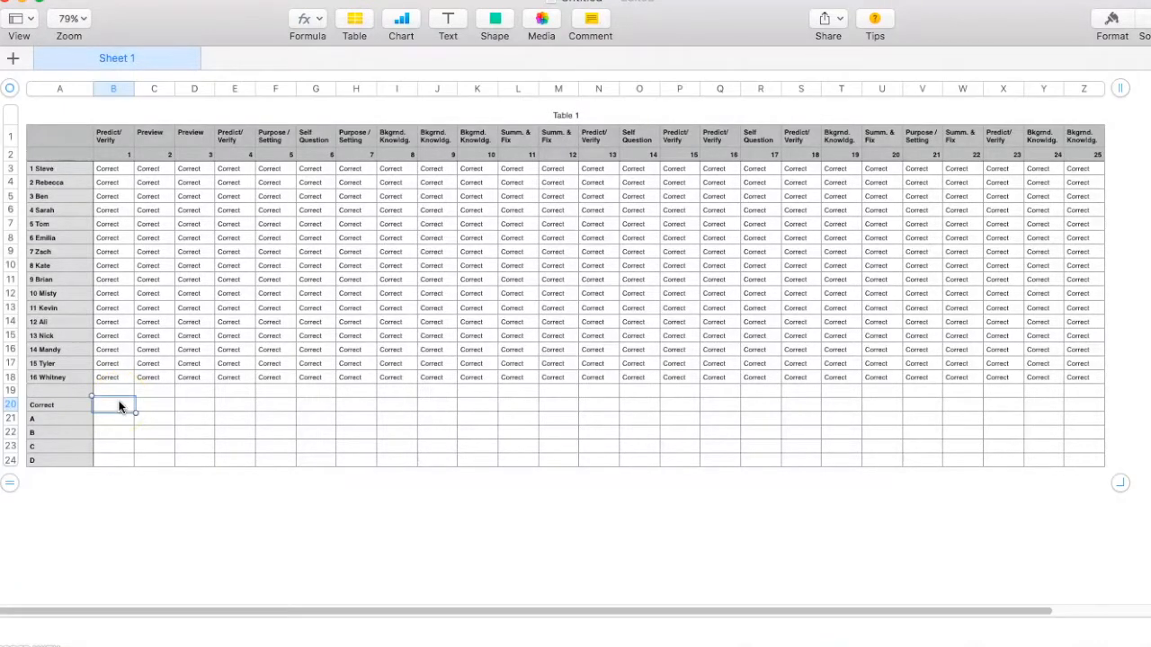
type("=")
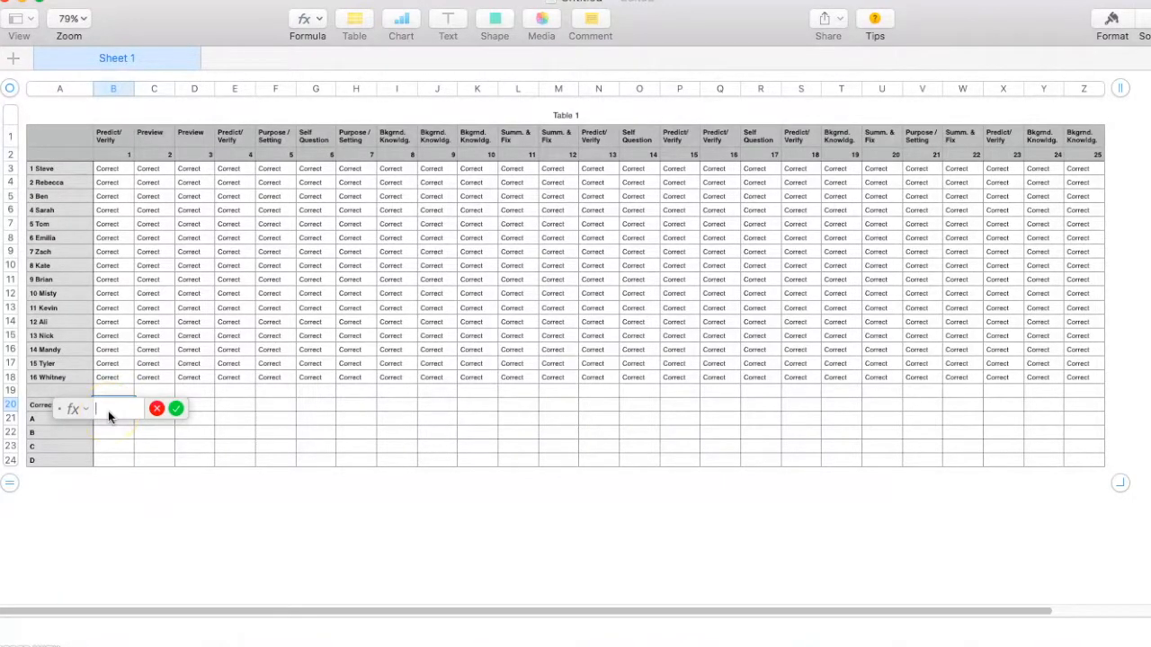
type("COUNTIF")
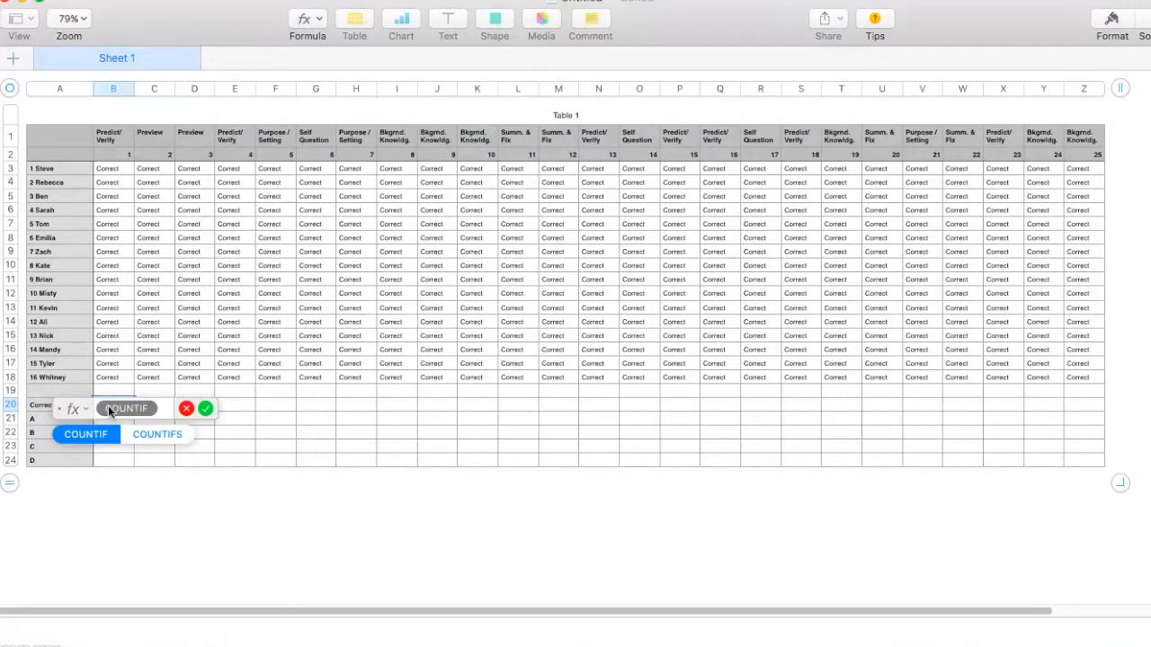
left_click(117, 409)
left_click(84, 434)
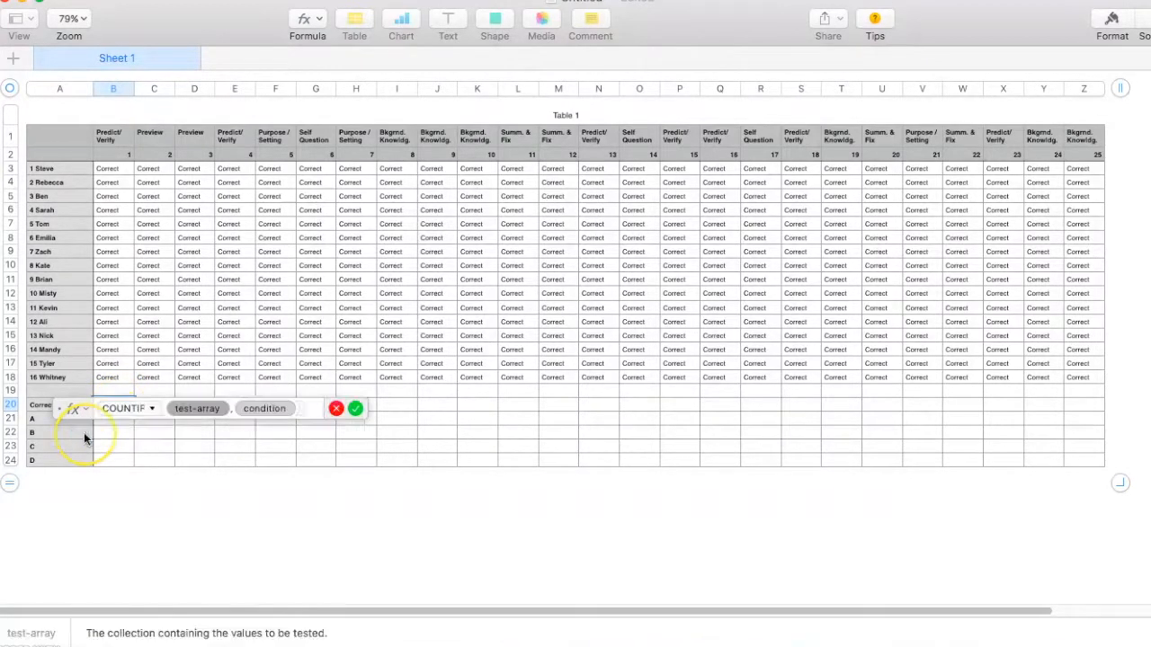
left_click(190, 411)
left_click(114, 168)
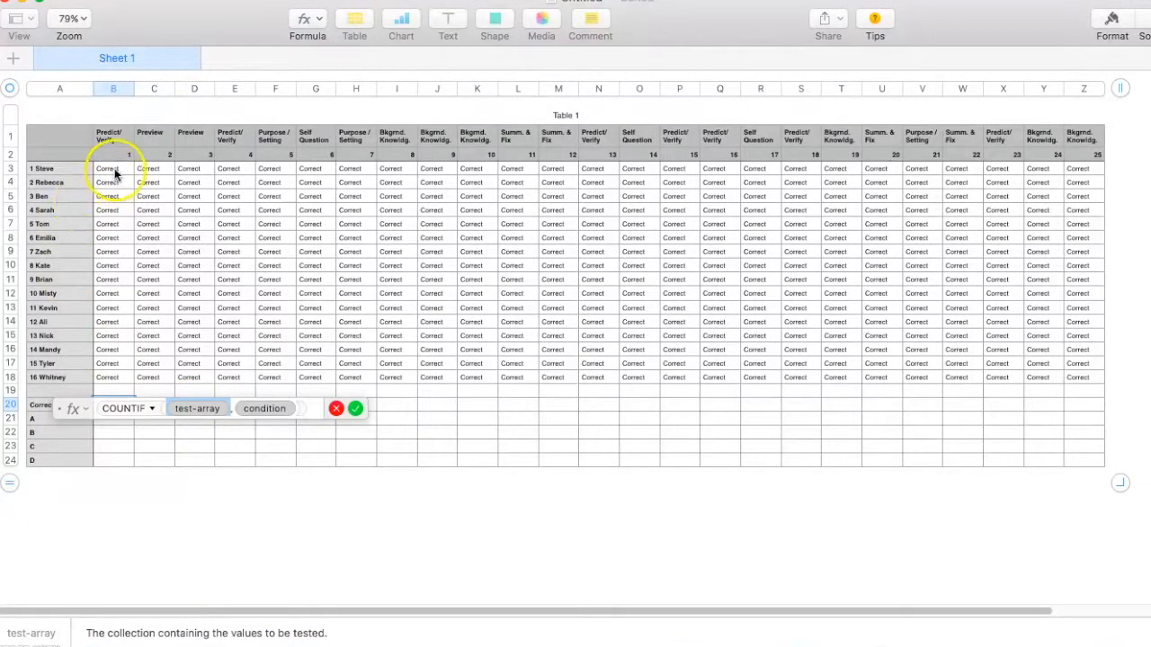
left_click_drag(115, 168, 107, 374)
Set the condition of the COUNTIF formula in B20 to "=Correct", copy the whole formula and accept it
left_click(246, 411)
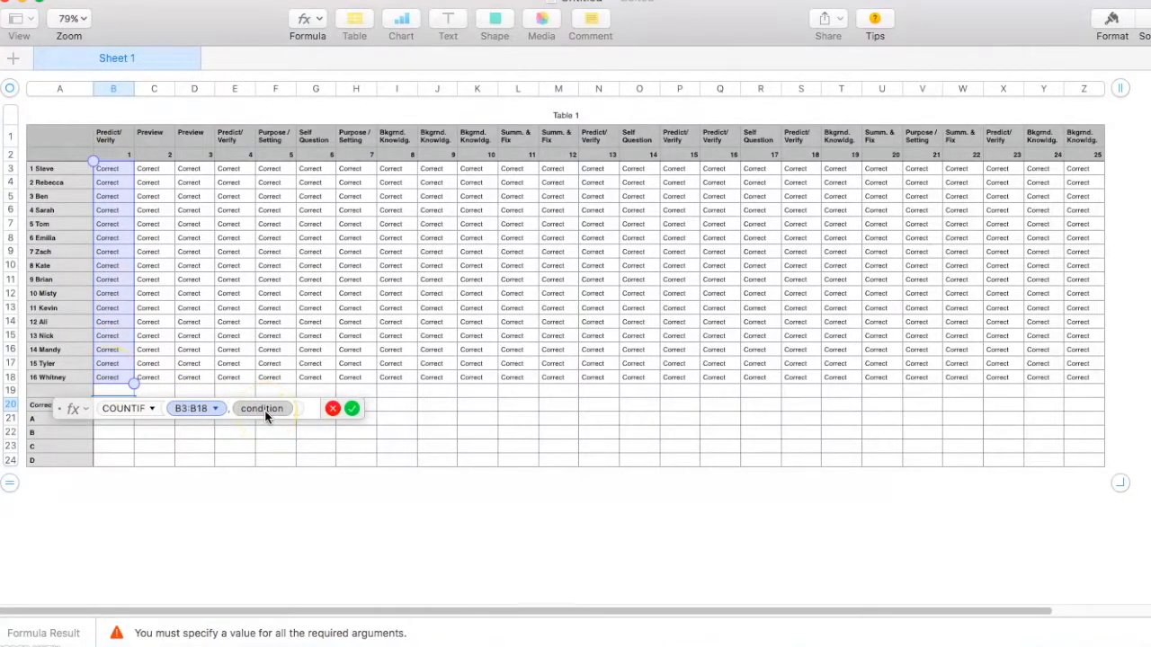
left_click(265, 411)
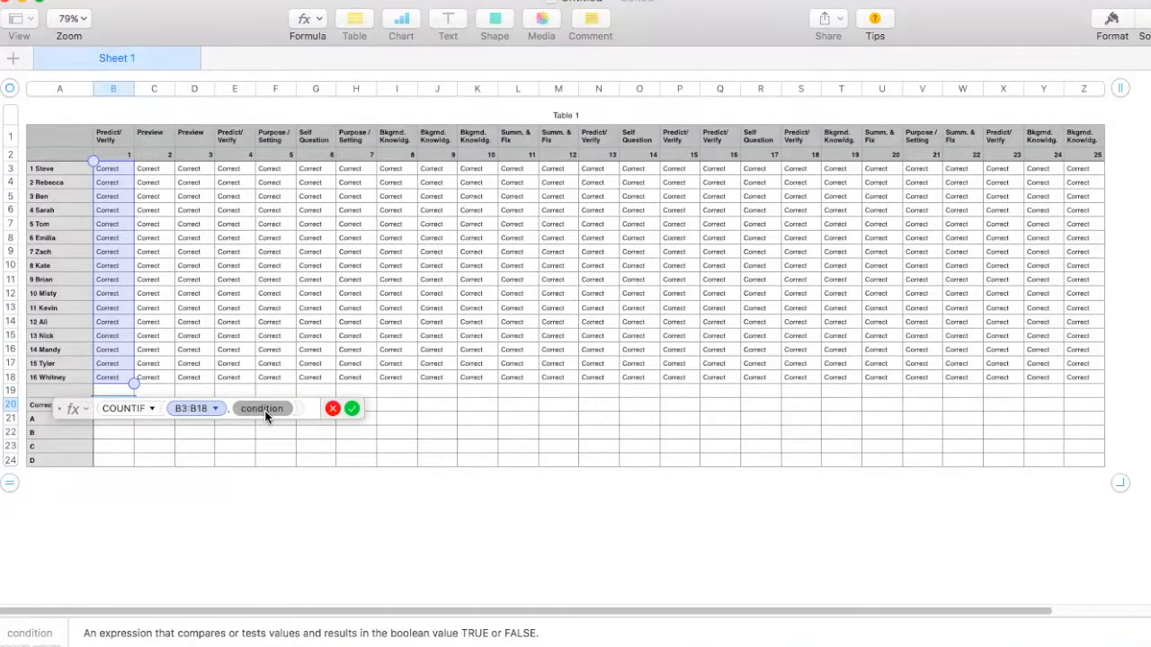
type("\"=")
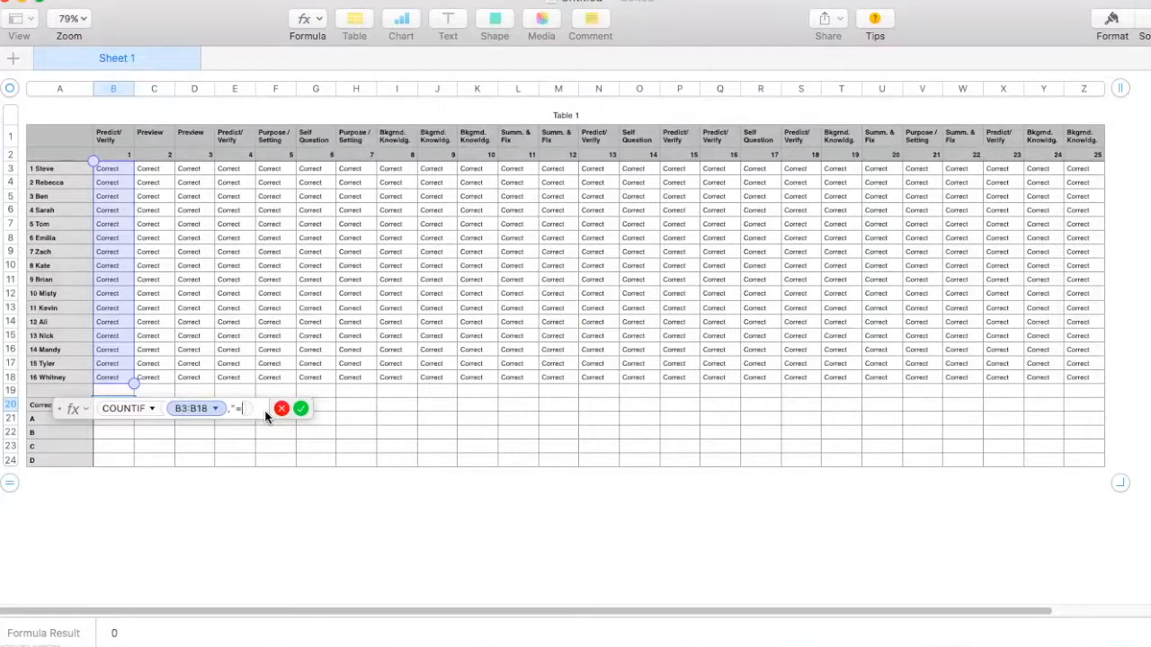
type("Corr")
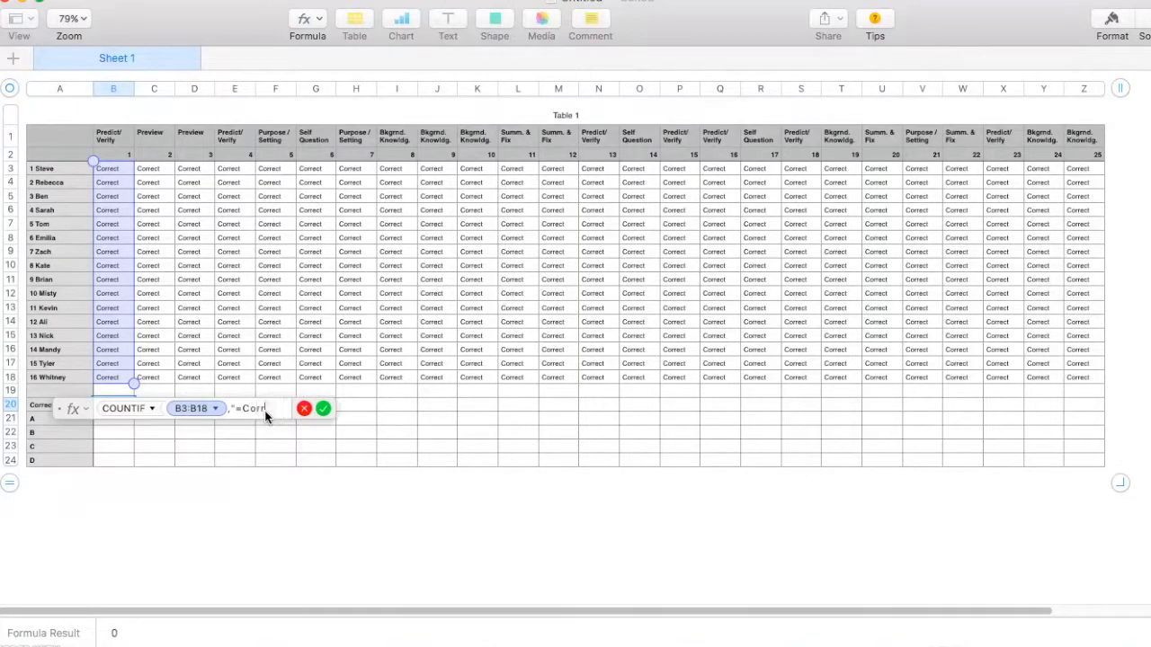
type("ect\"")
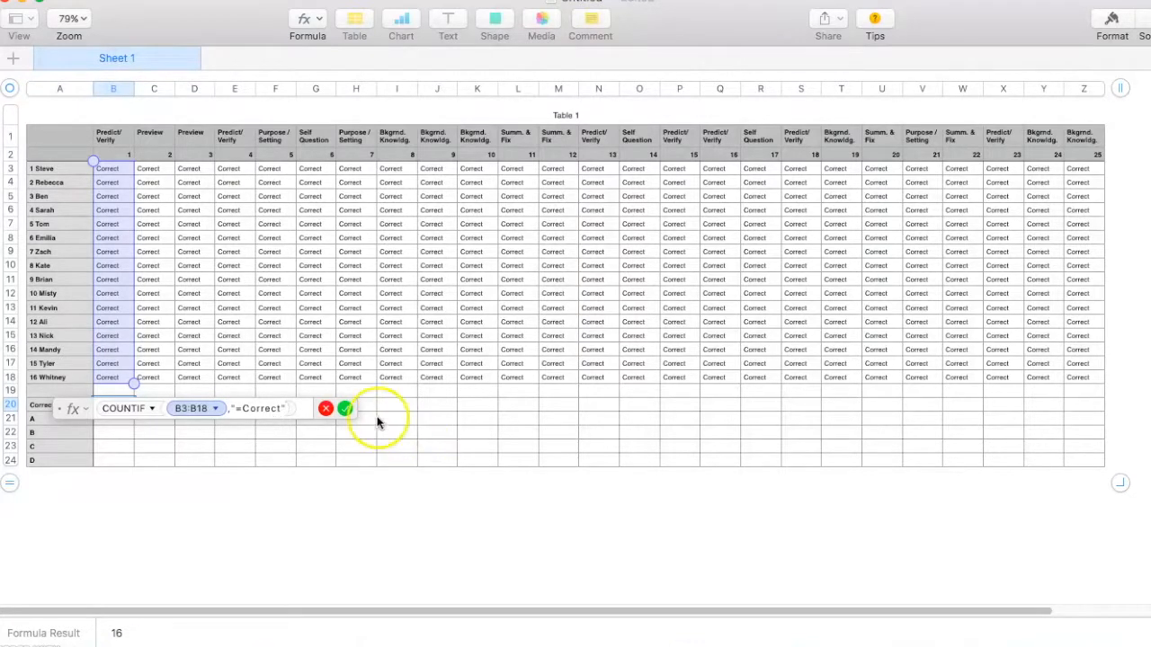
key("super+a")
key("super+c")
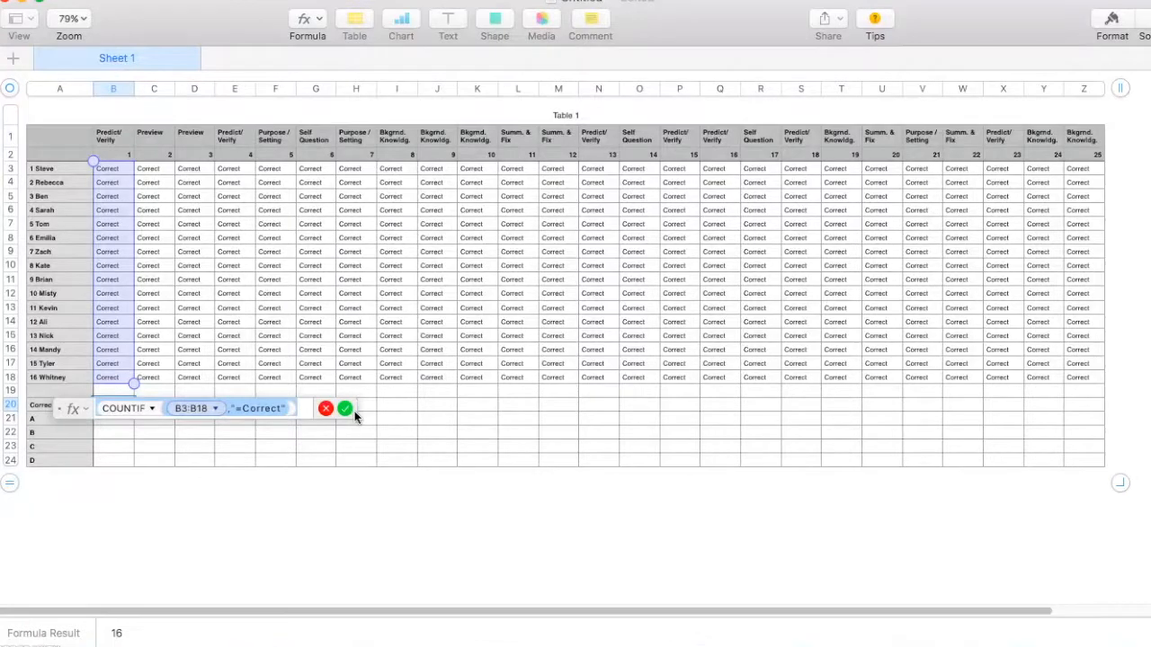
left_click(345, 410)
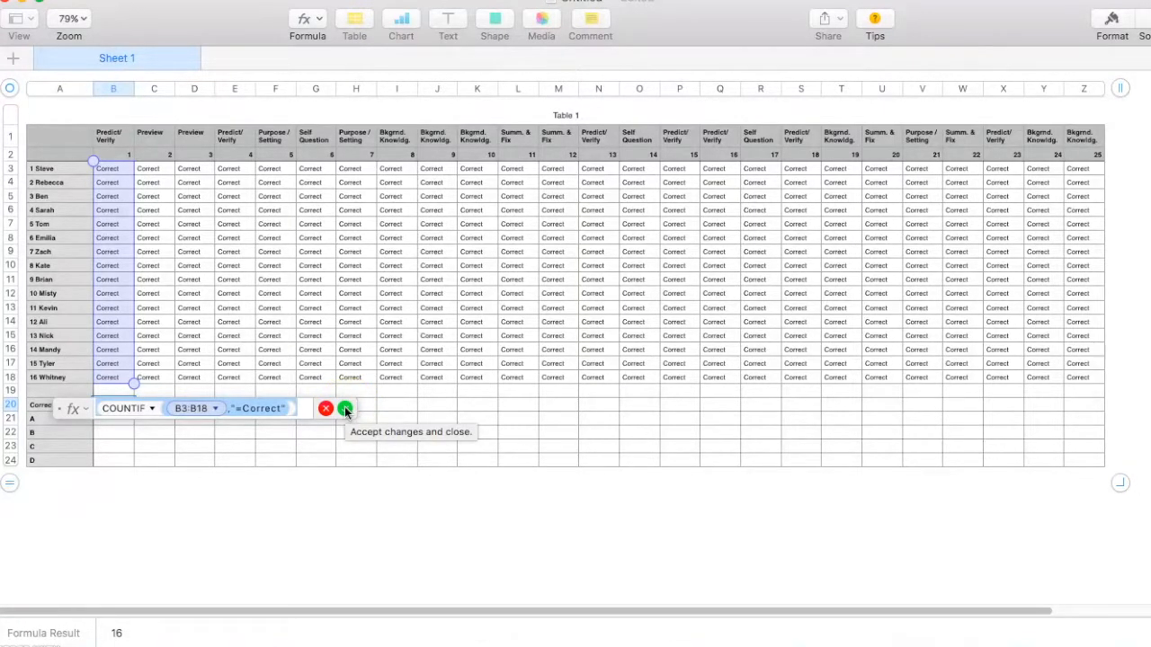
left_click(346, 412)
left_click(176, 485)
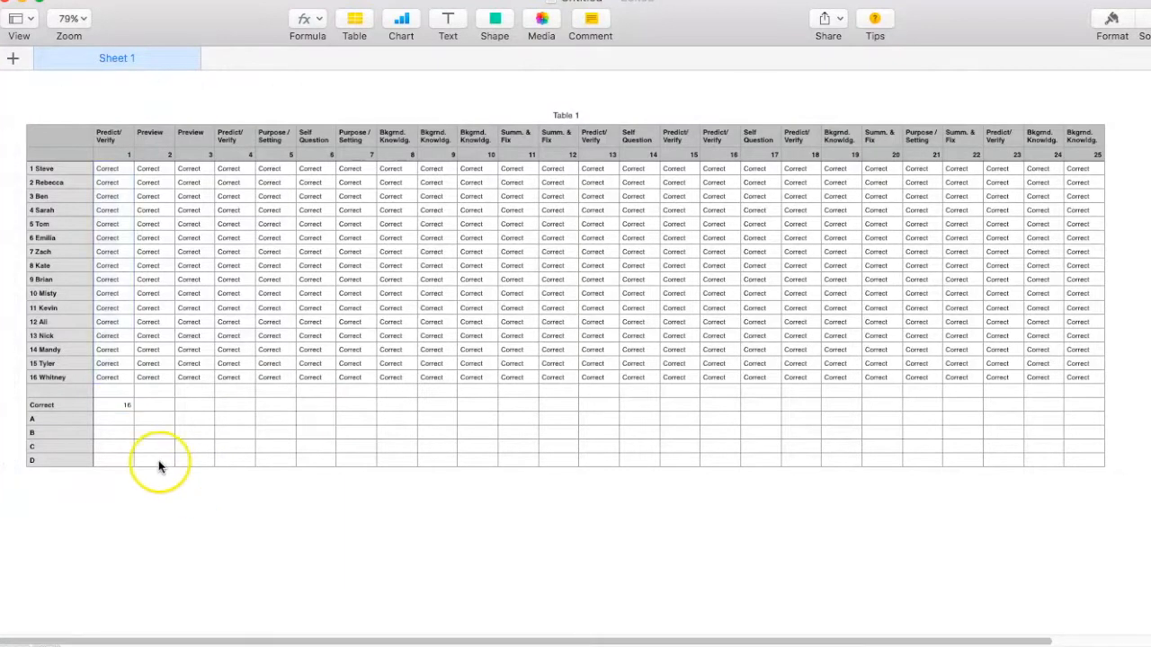
Test the count in B20 by changing the answer in cell B18 to A, and undo that change
left_click(123, 409)
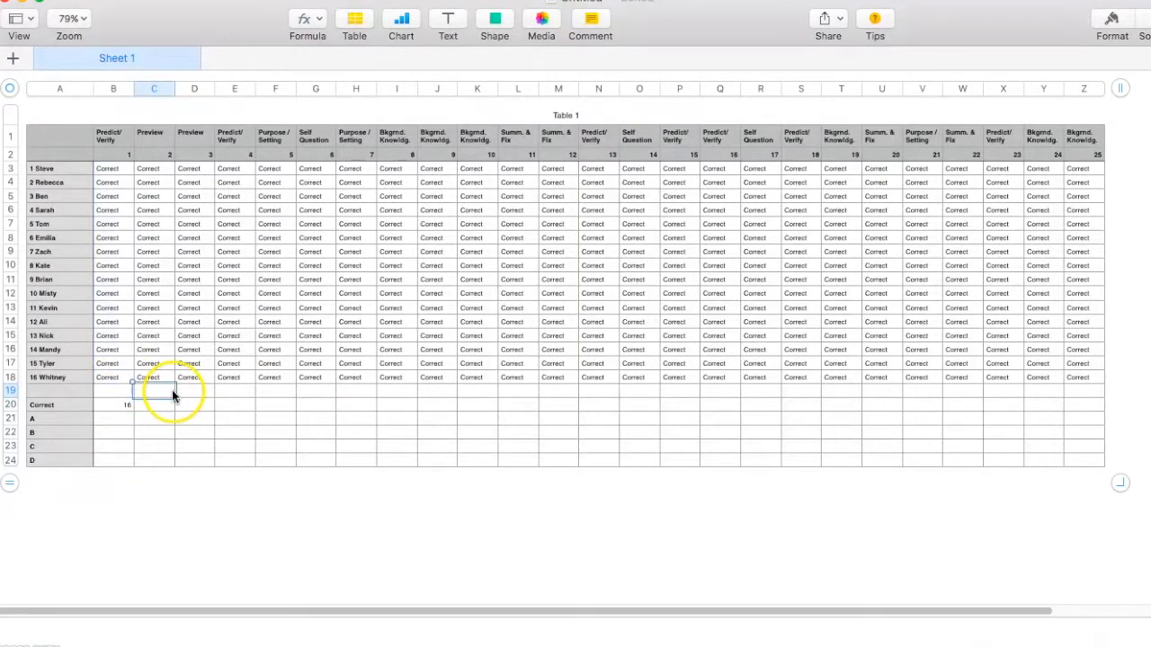
left_click(112, 378)
left_click(147, 381)
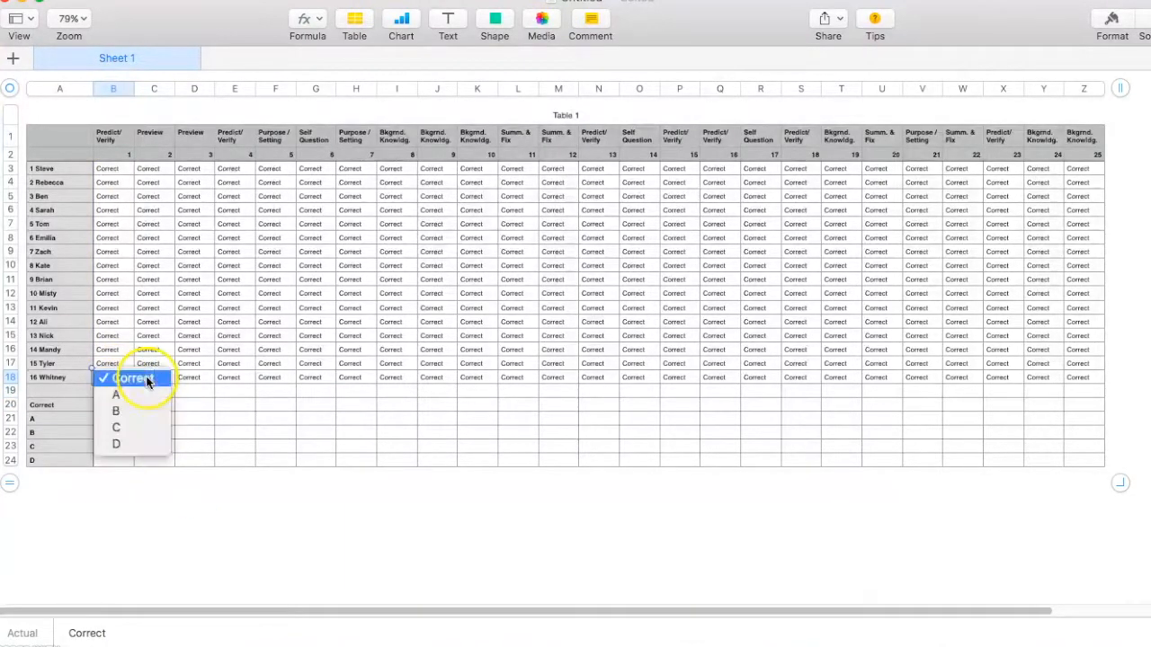
left_click(141, 397)
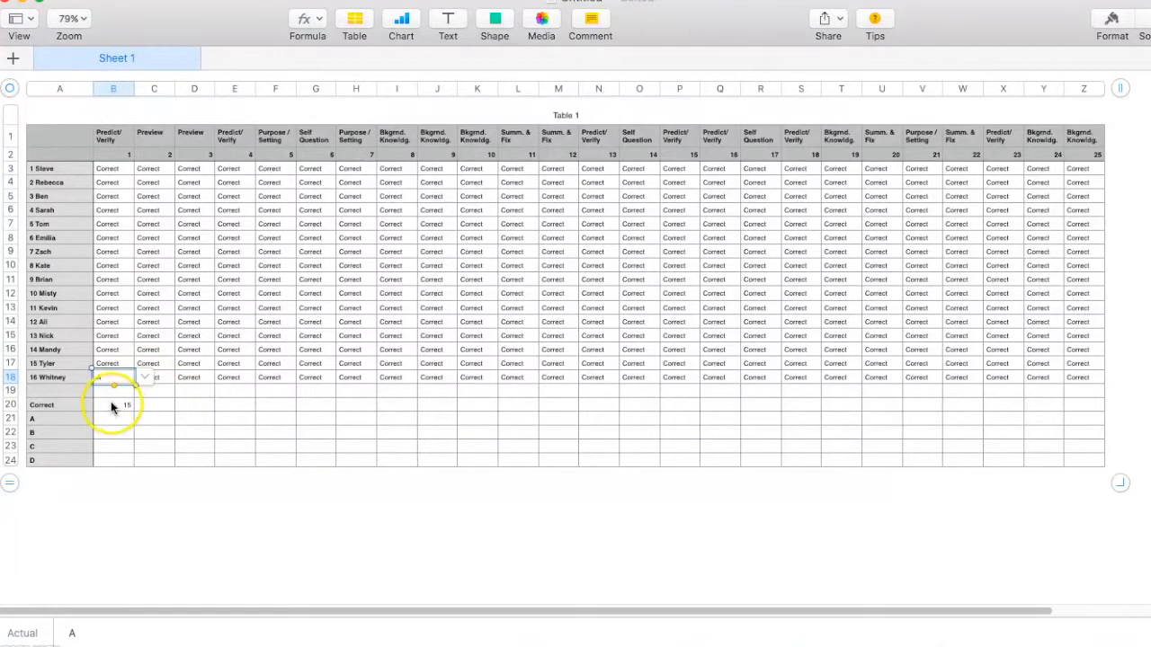
key("super+z")
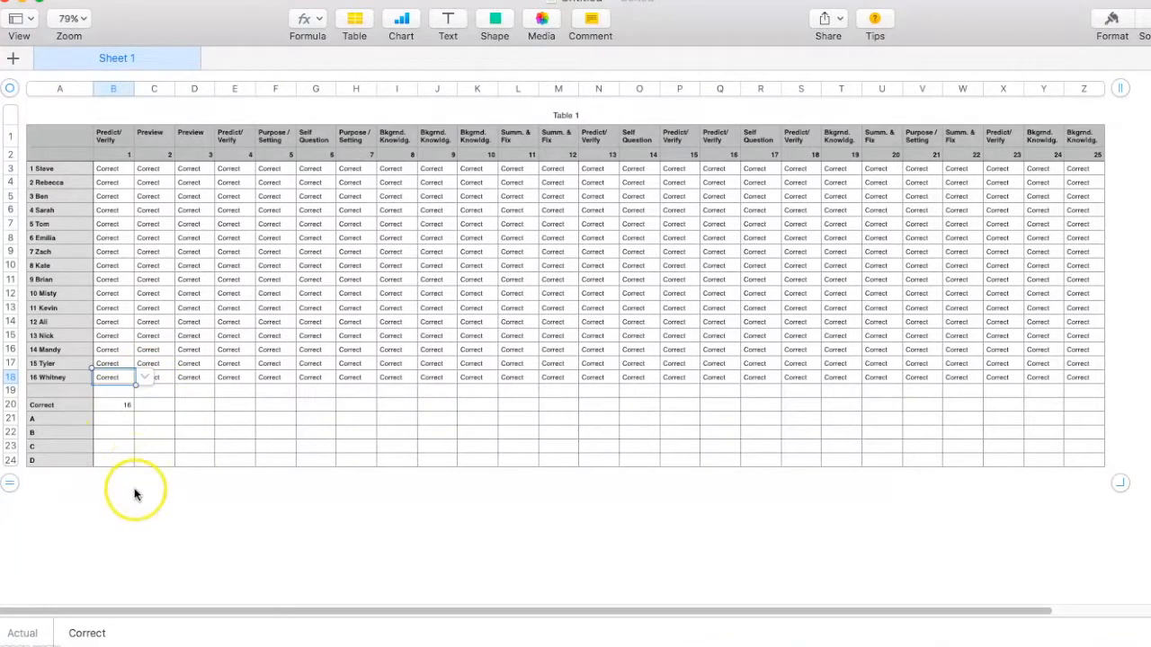
Fill the COUNTIF formula from cell B20 across row 20 through column Z
left_click(114, 405)
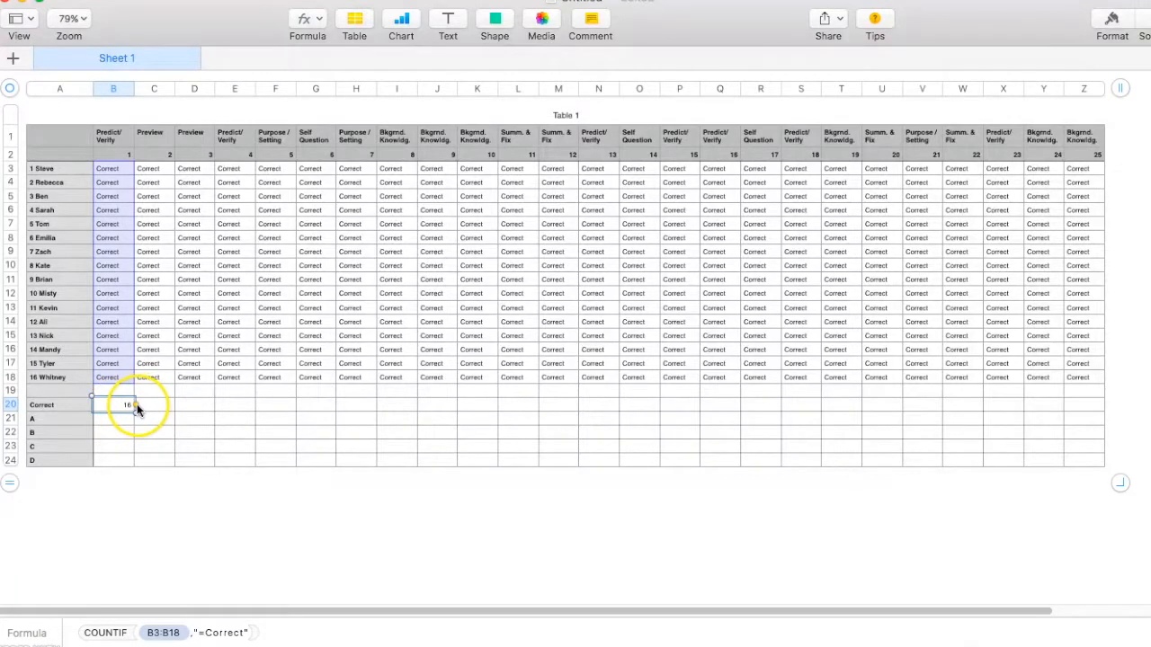
left_click(191, 348)
left_click(356, 321)
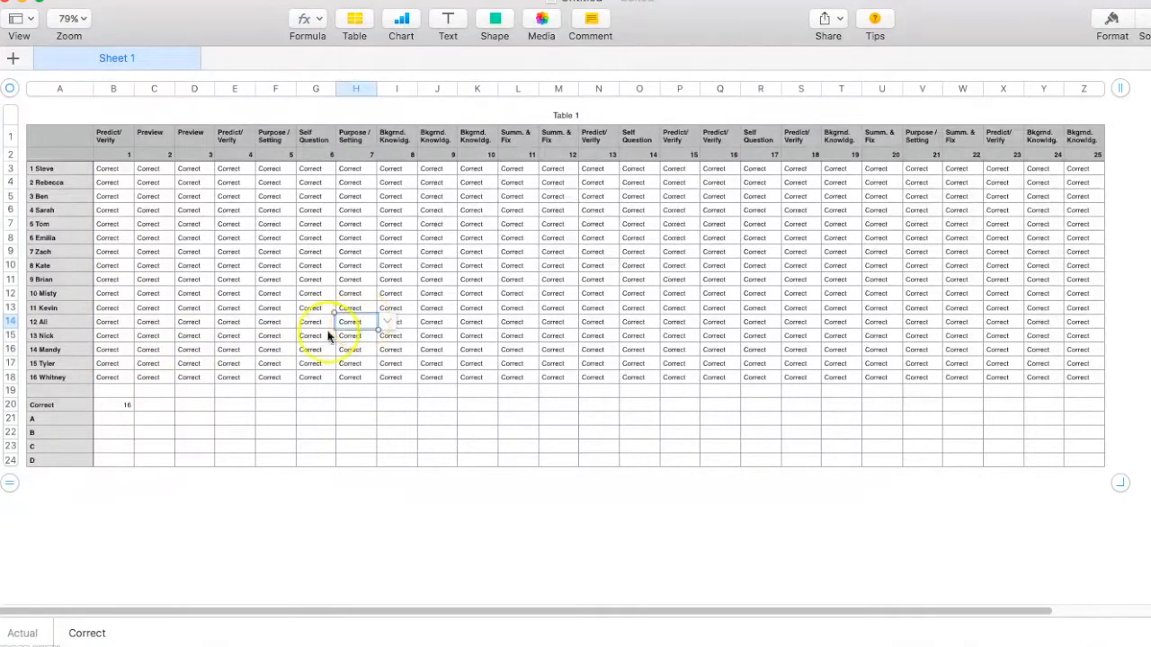
left_click(121, 405)
left_click_drag(137, 404, 1101, 406)
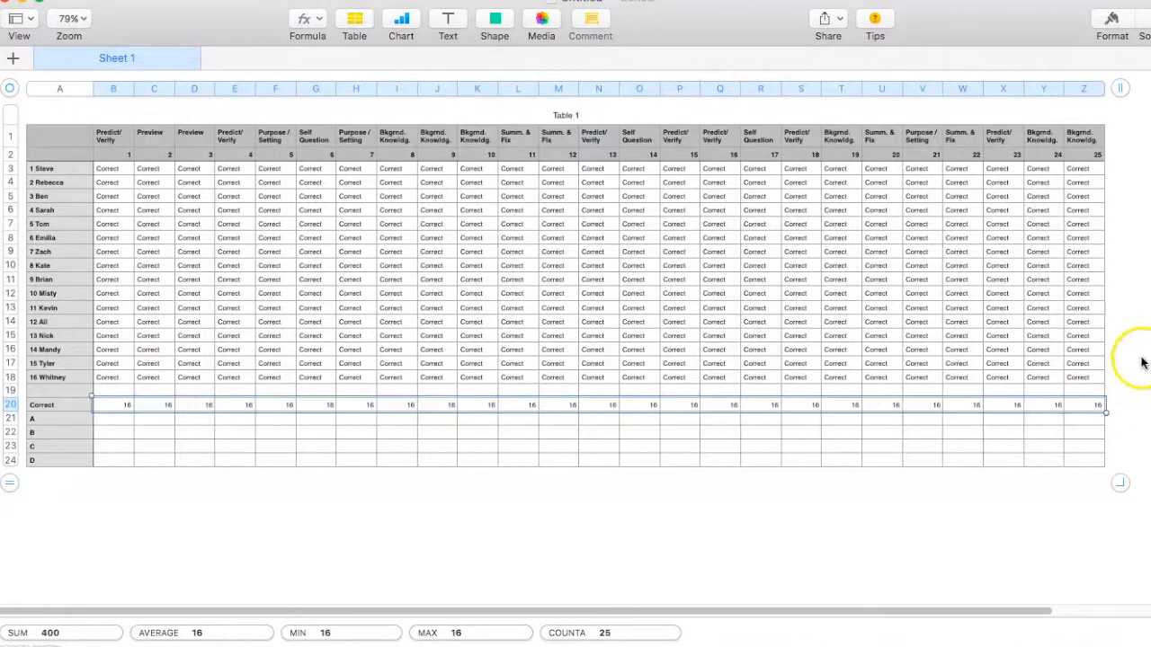
Test the count for question 18 by setting S12 to B and S16 to A, and undo both changes
left_click(1109, 357)
left_click(797, 294)
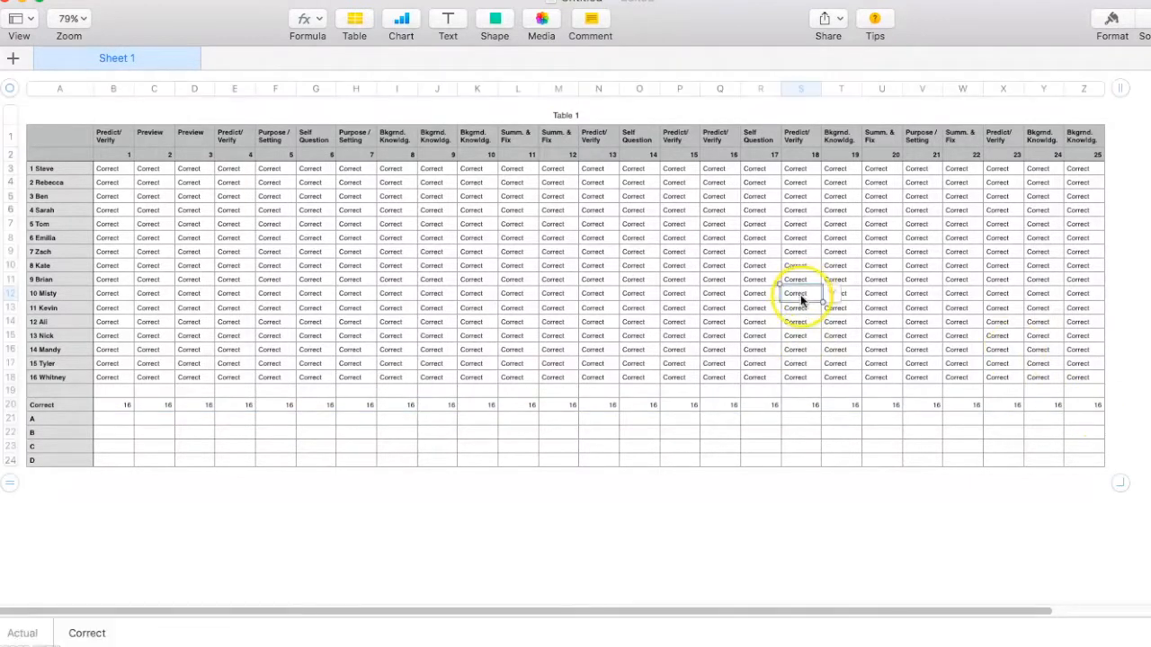
left_click(815, 294)
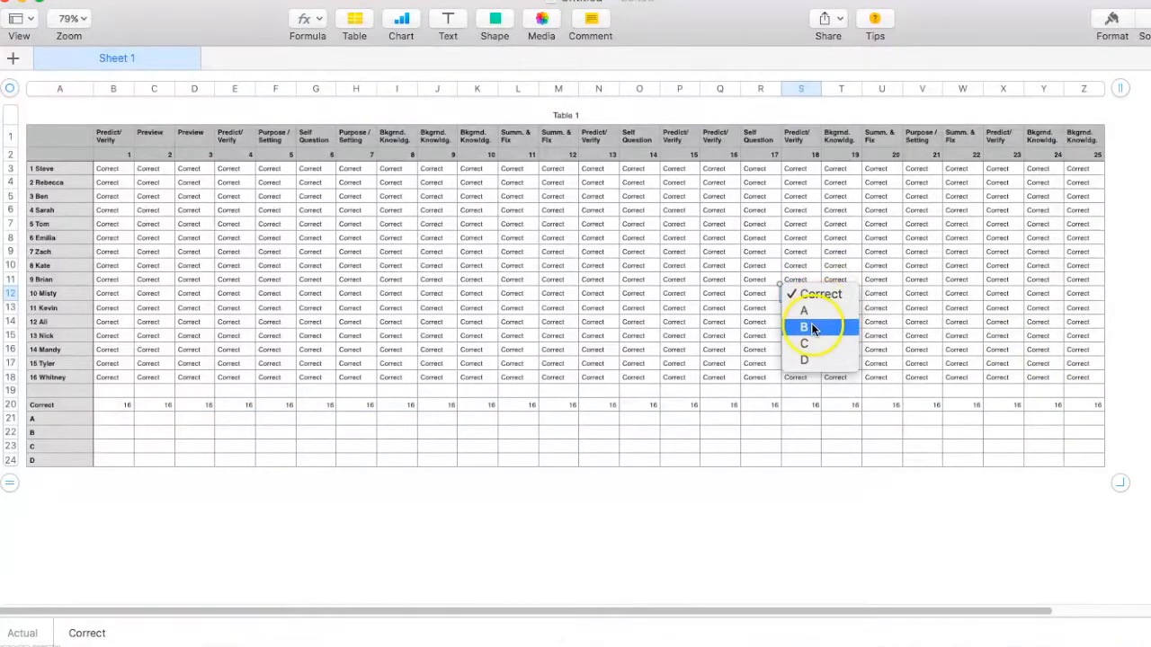
left_click(804, 326)
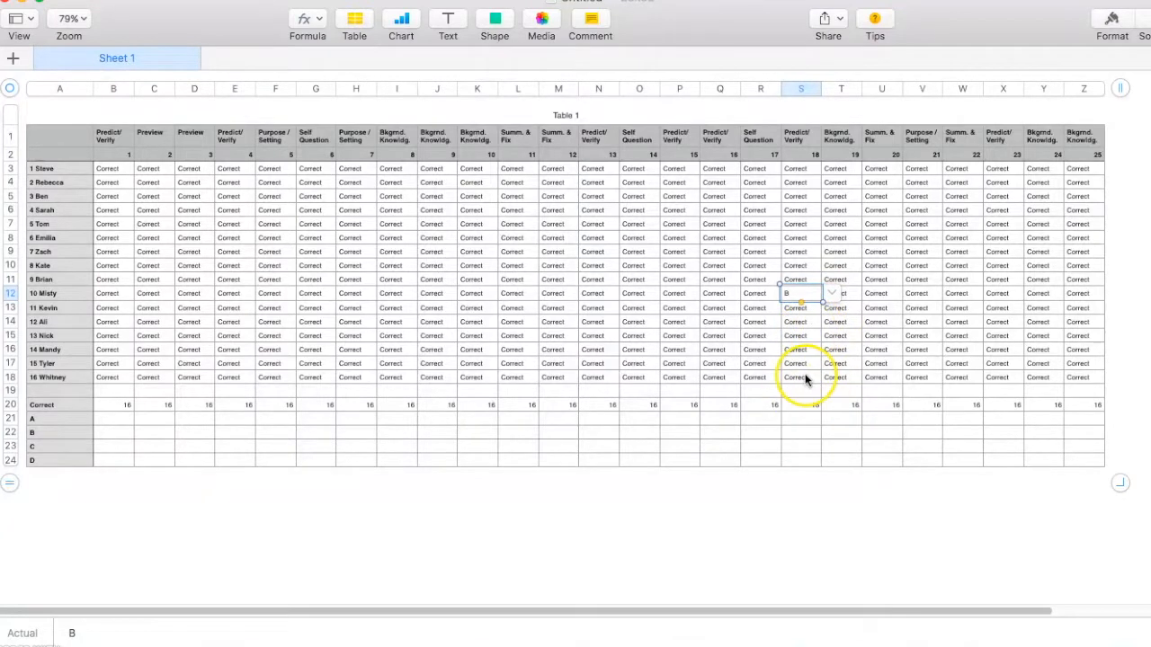
left_click(814, 351)
left_click(816, 351)
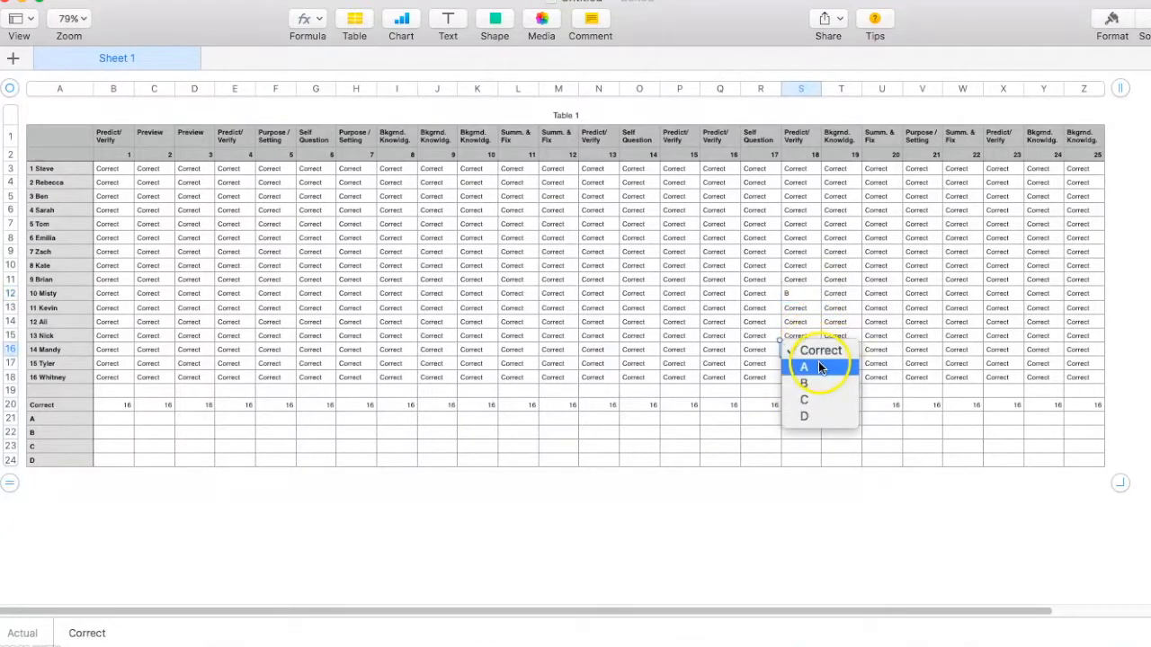
left_click(818, 363)
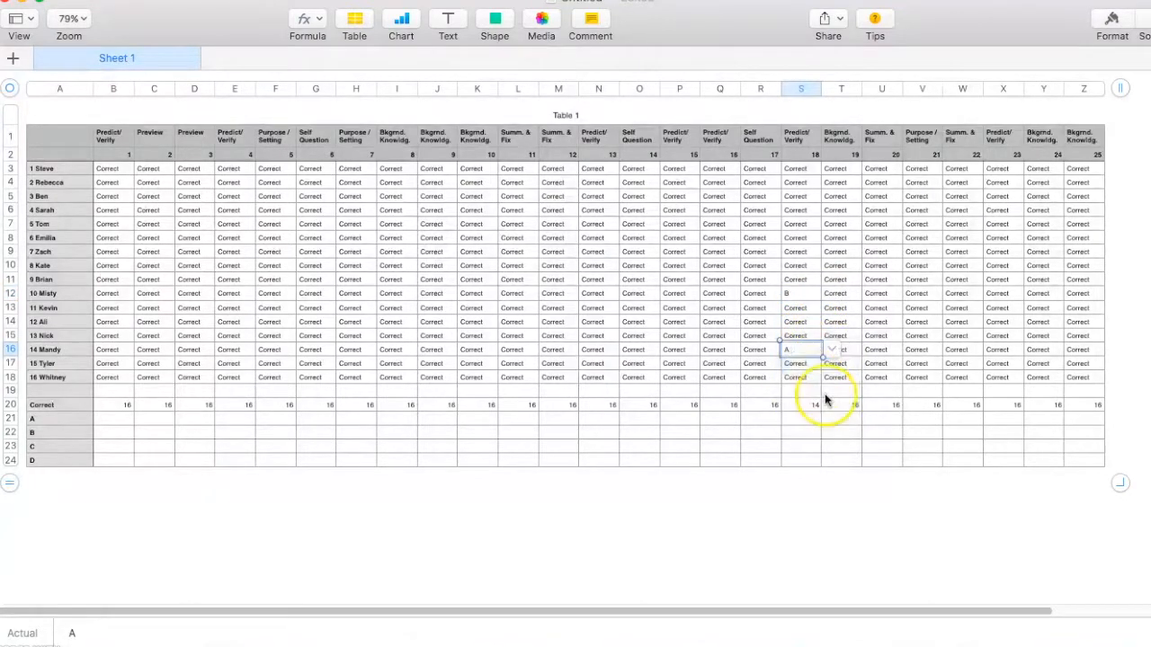
left_click(806, 511)
key("super+z")
key("super+z")
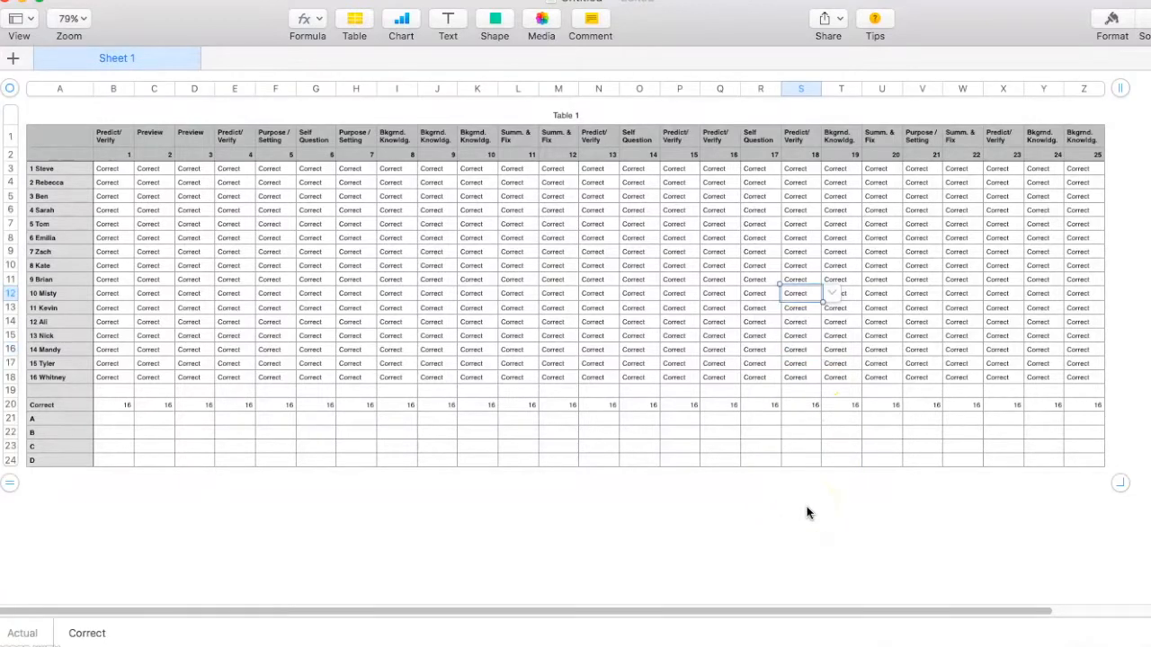
Enter a COUNTIF formula in B21 that counts B3:B18 with the condition "=A", reusing the copied formula
left_click(114, 419)
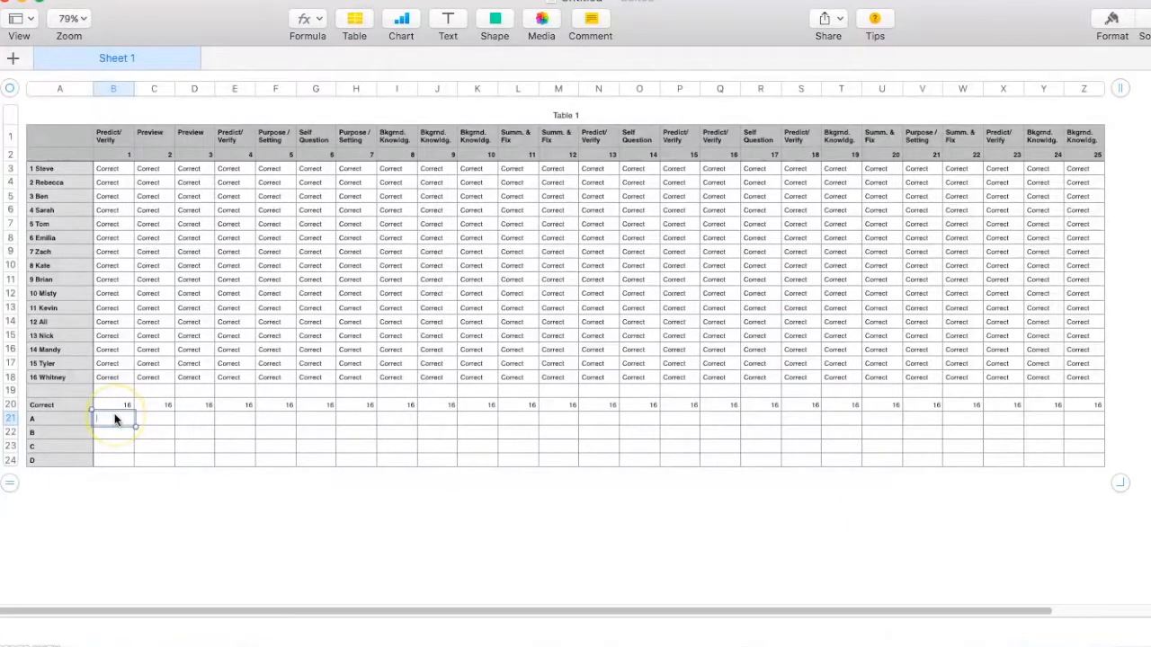
type("=")
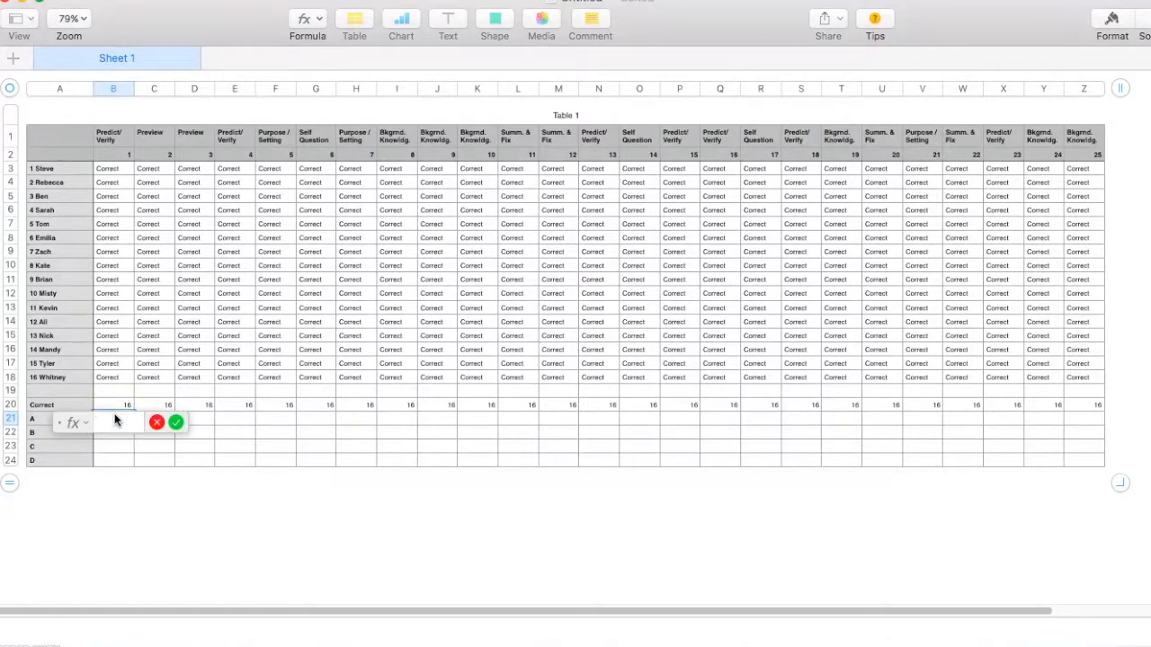
left_click(114, 423)
key("super+v")
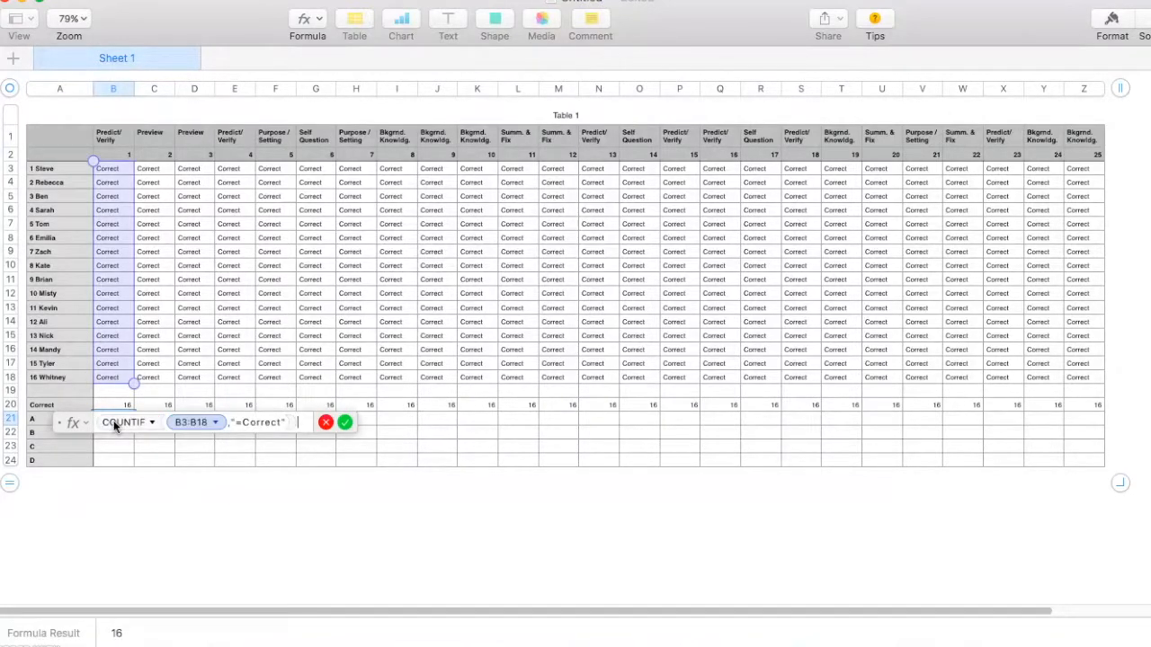
double_click(256, 424)
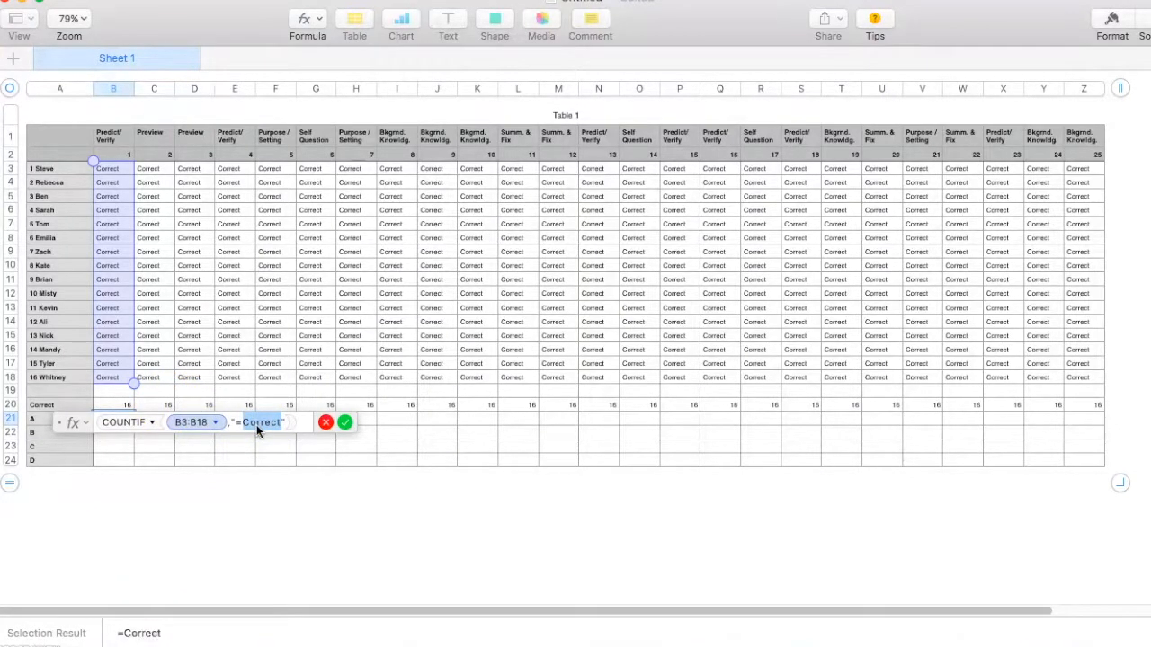
type("A")
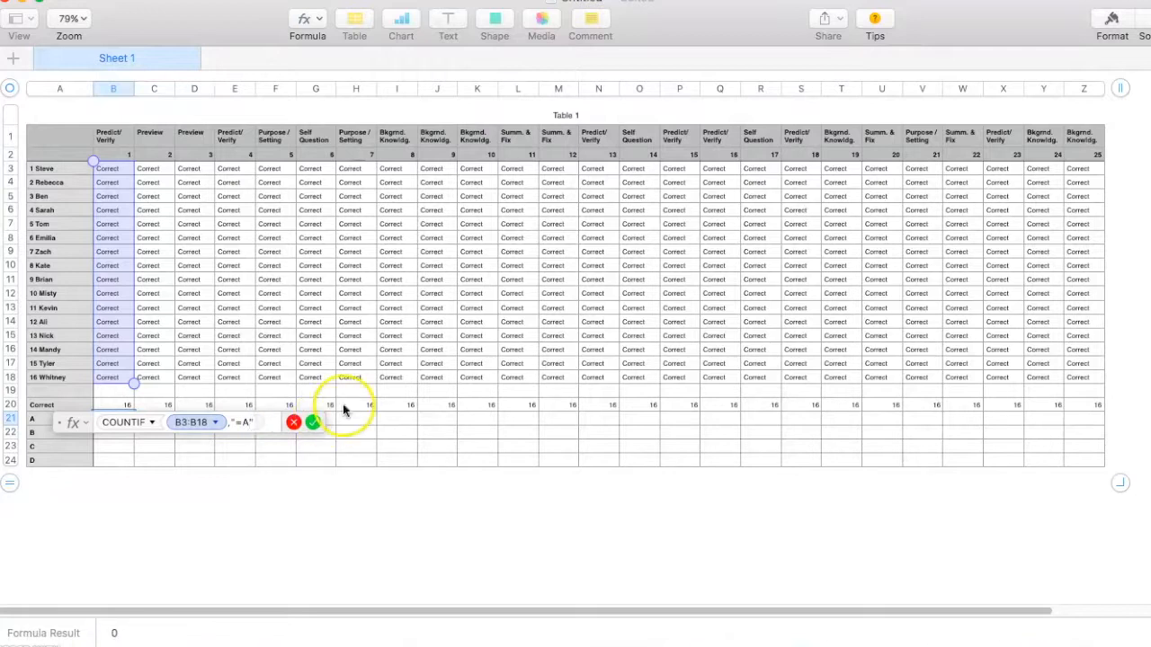
left_click(315, 423)
left_click(183, 510)
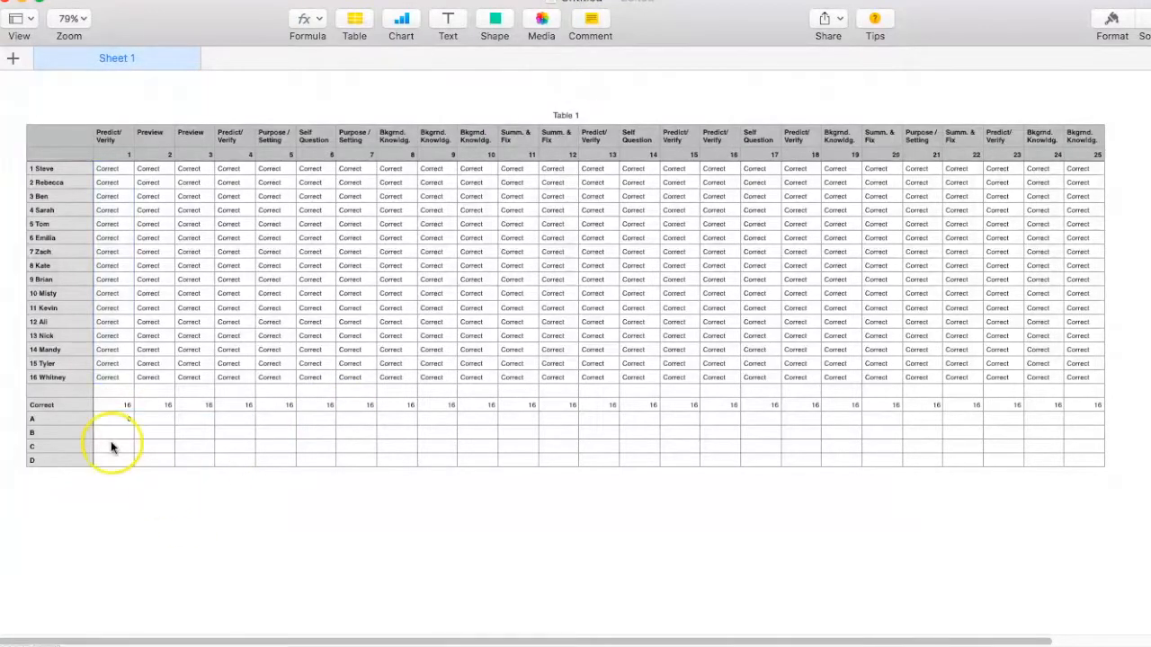
Test the count in B21 by changing the answer in cell B6 to A, and undo that change
left_click(120, 212)
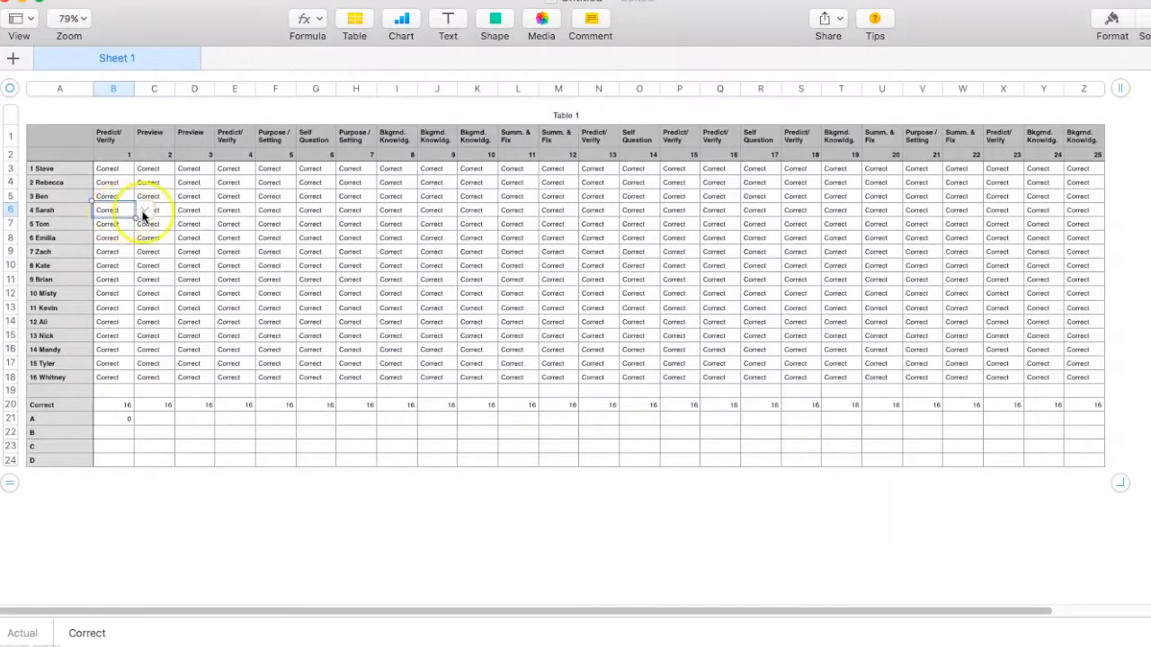
left_click(142, 215)
left_click(130, 224)
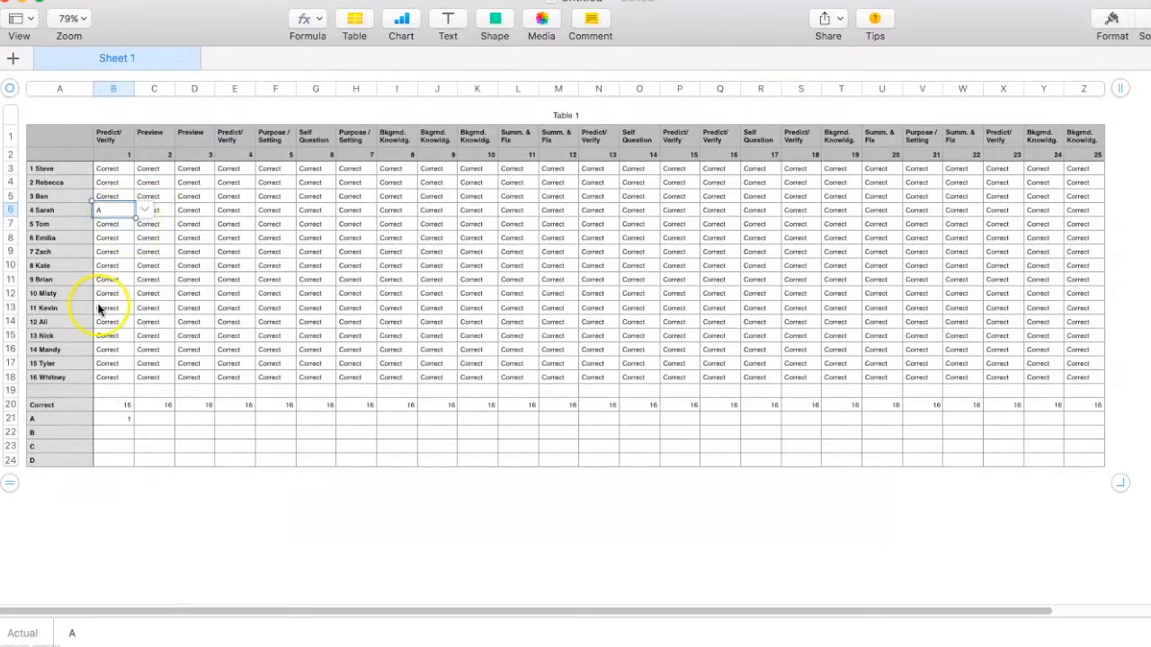
key("super+z")
Fill the COUNTIF formula from cell B21 across row 21 through column Z
left_click(106, 415)
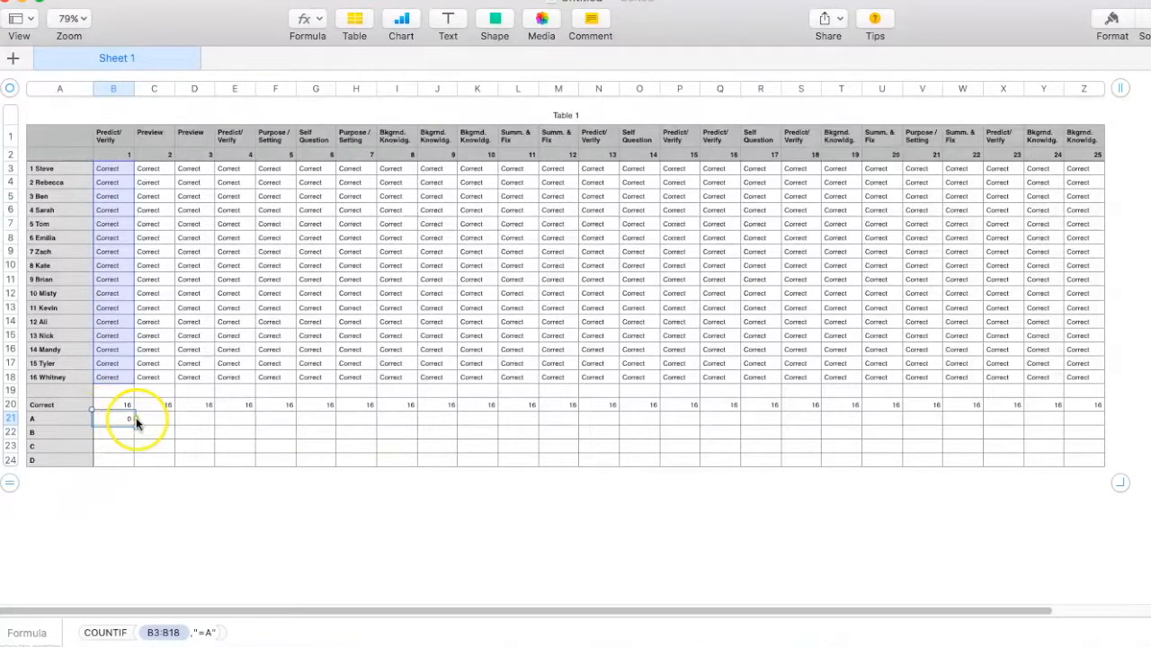
left_click_drag(144, 424, 1099, 424)
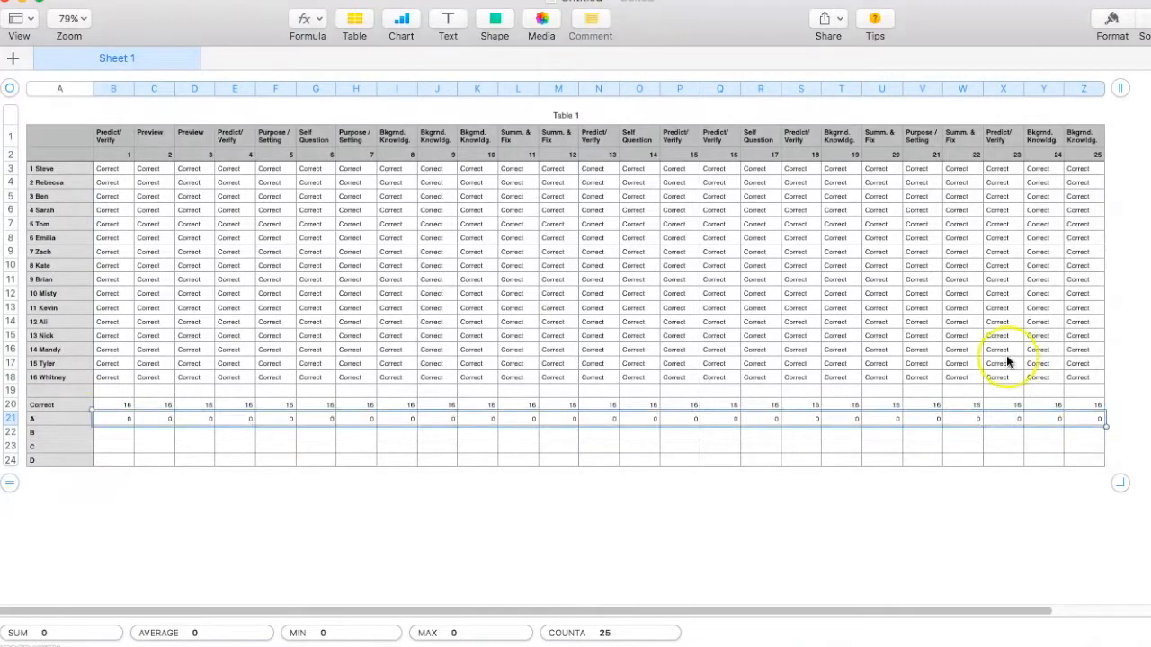
Test the A count for question 23 by setting X11 to A, and undo that change
left_click(1009, 284)
left_click(1012, 283)
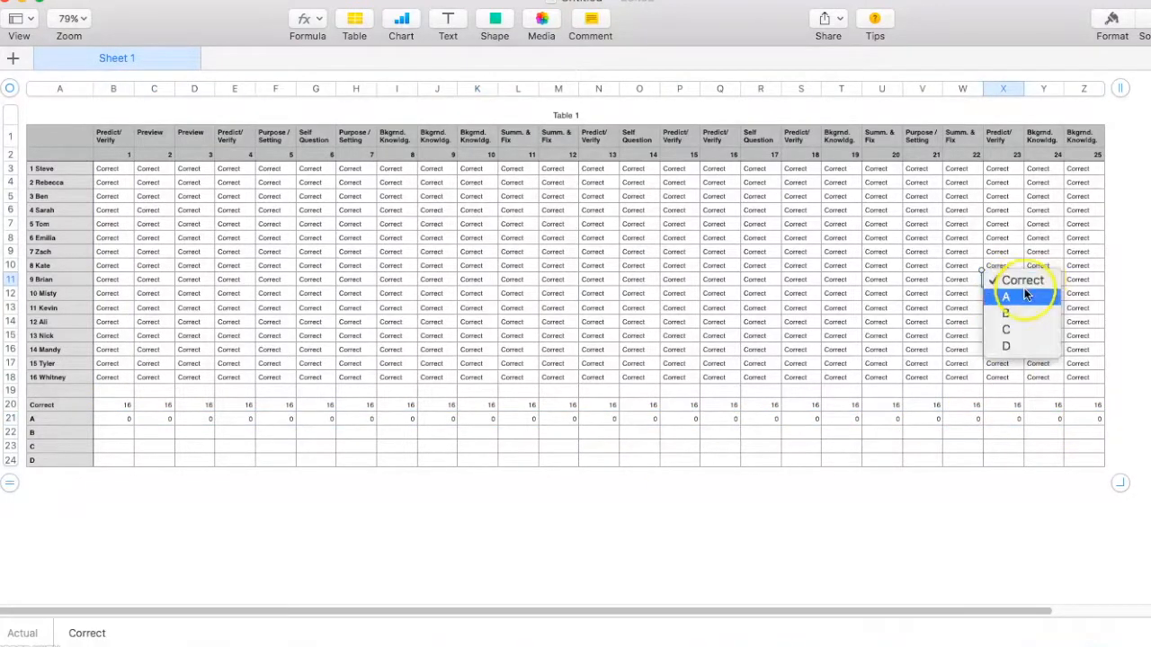
left_click(1020, 294)
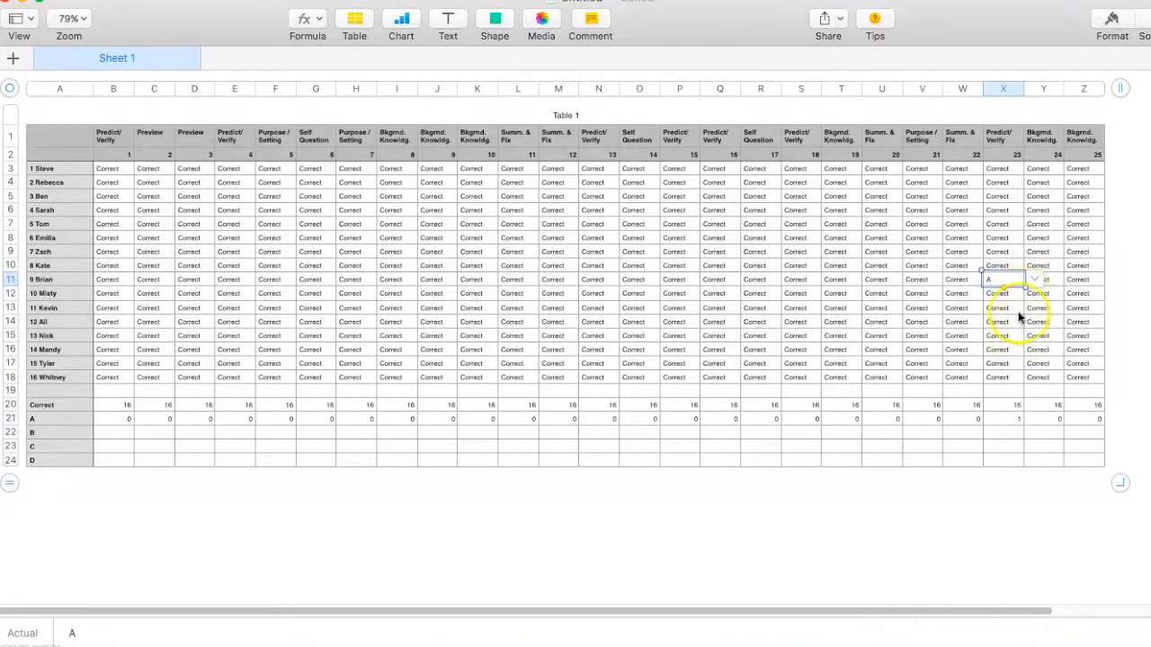
left_click(153, 467)
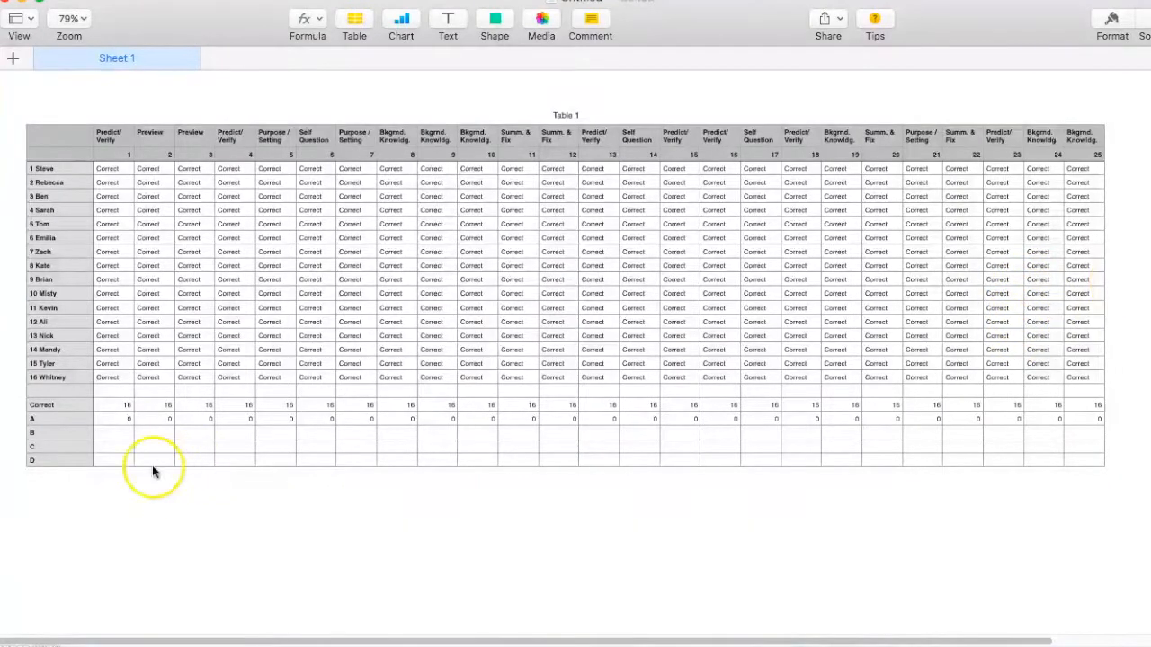
Enter the COUNTIF formula for B3:B18 with the condition "=B" in B22 and fill it across row 22 through column Z
left_click(117, 434)
type("=")
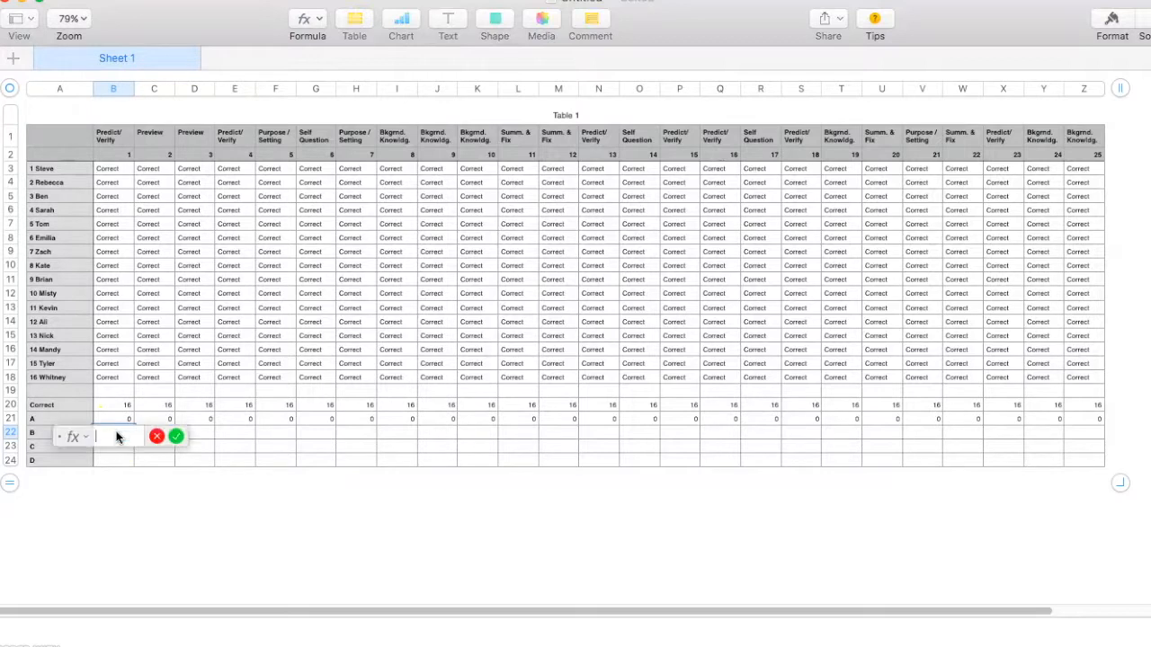
type("COUNTIF(B3:B18,\"=Correct\")")
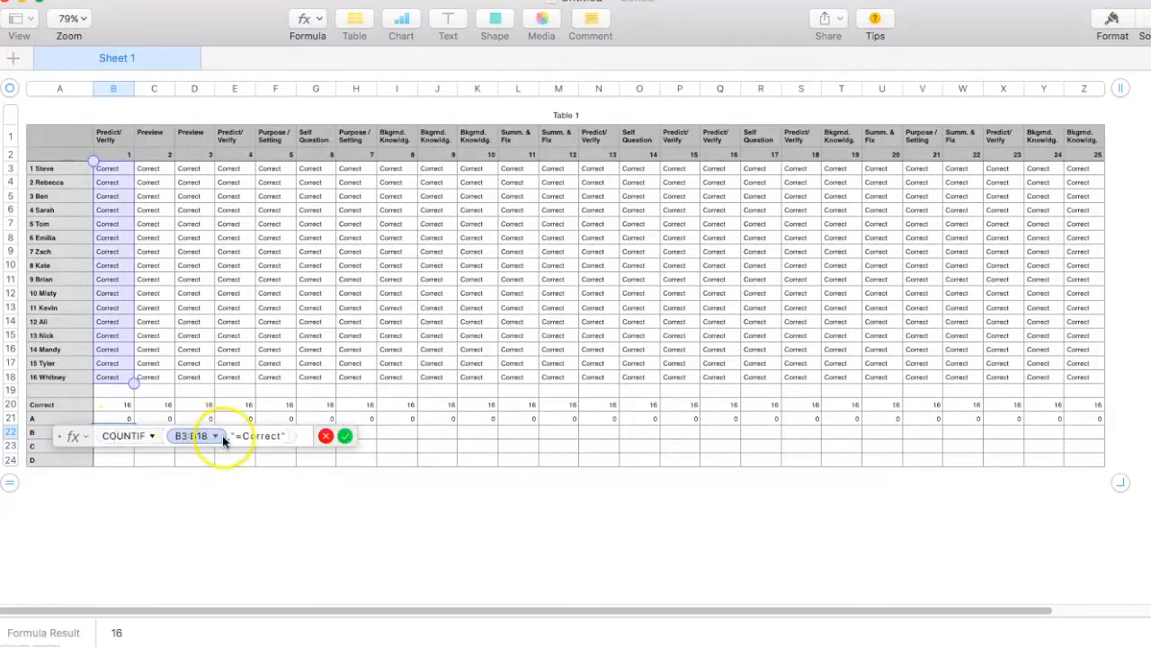
double_click(258, 438)
type("=B")
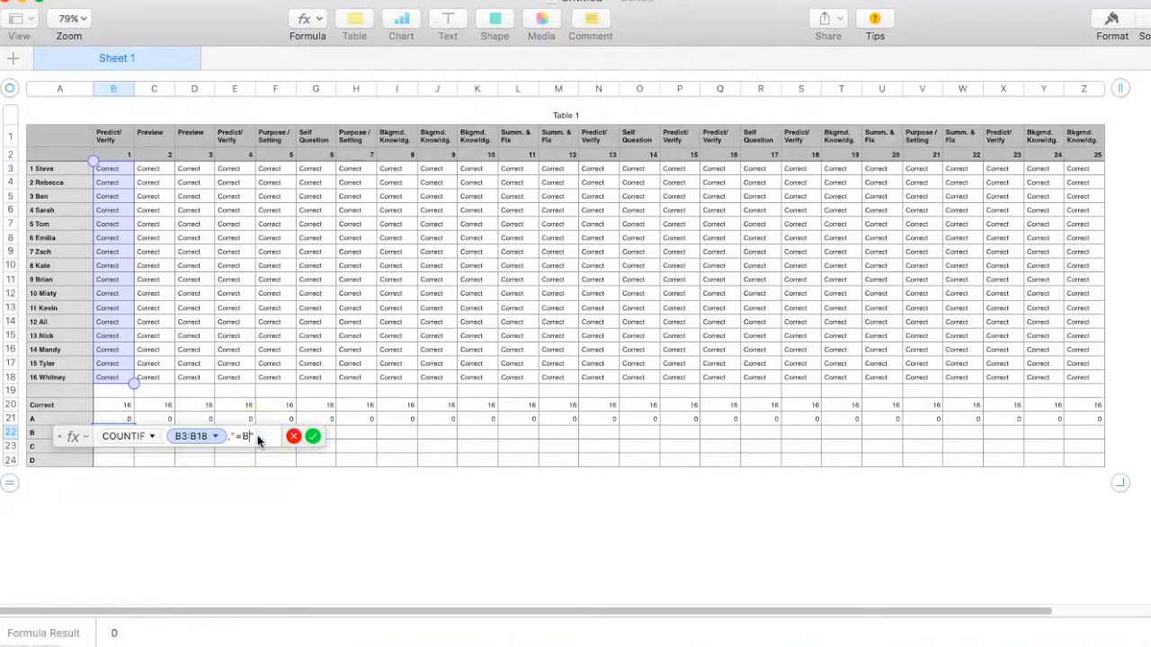
left_click(312, 436)
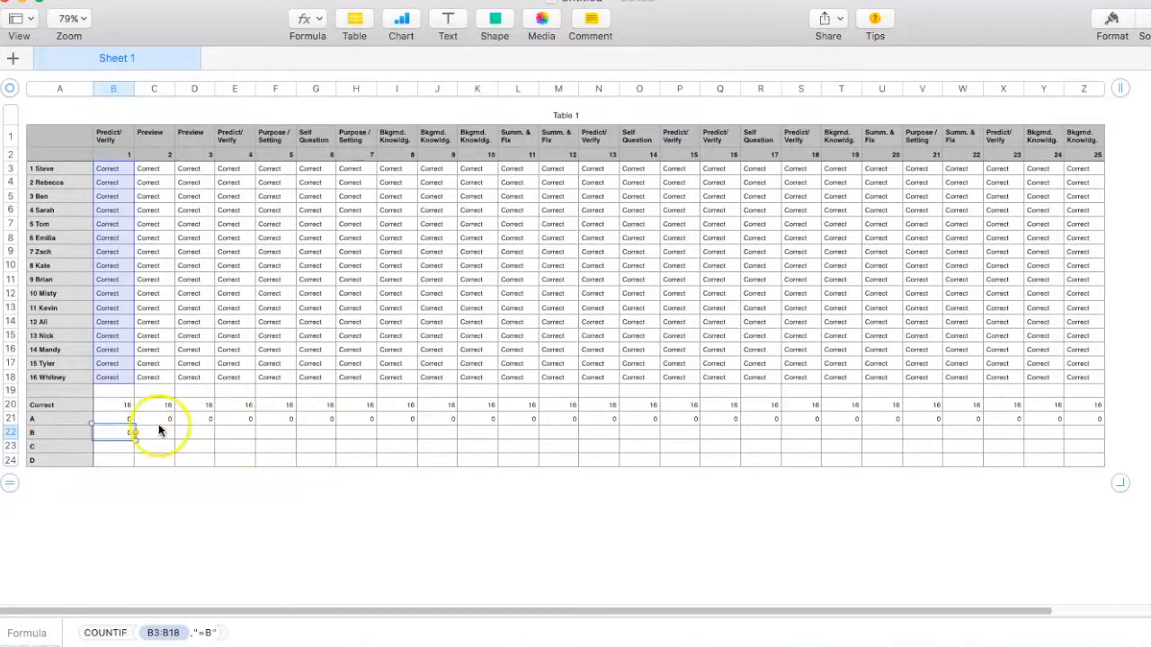
left_click_drag(136, 433, 1091, 432)
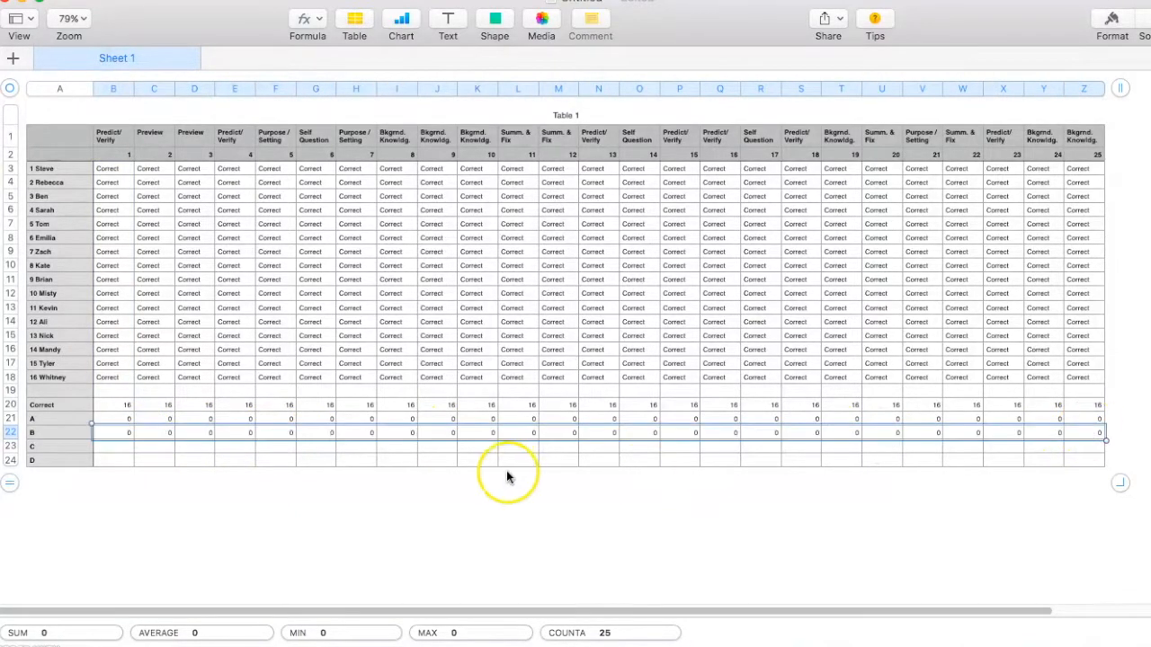
Enter the COUNTIF formula for B3:B18 with the condition "=C" in B23 and fill it across row 23 through column Z
left_click(110, 447)
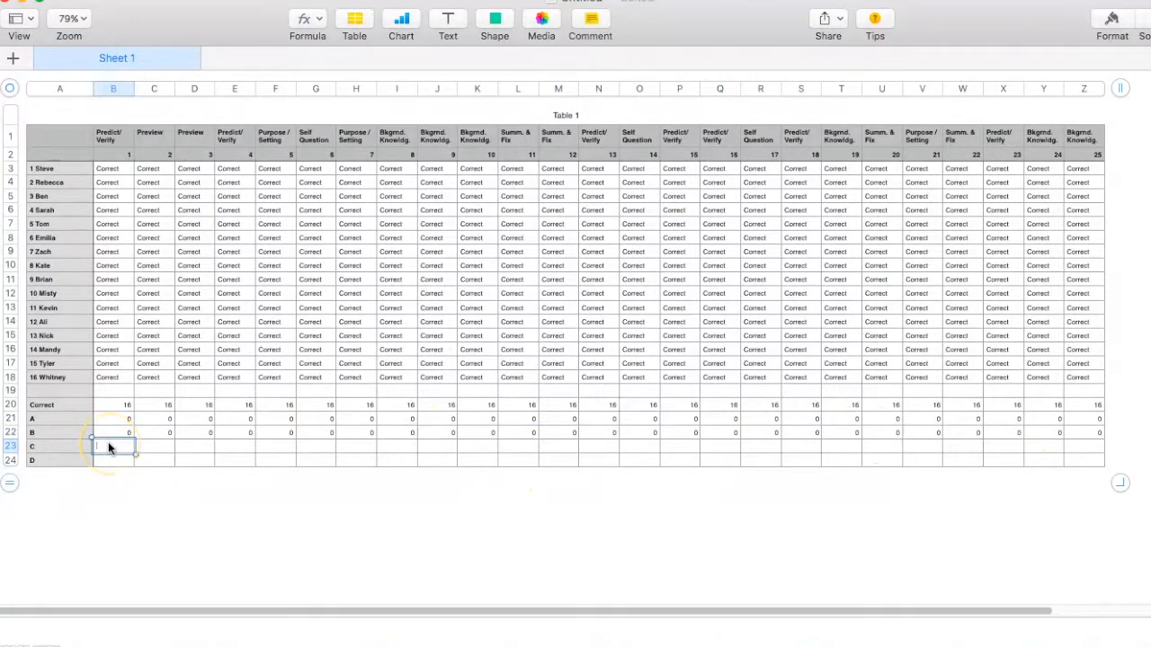
type("=")
type("COUNTIF(B3:B18,\"=Correct\")")
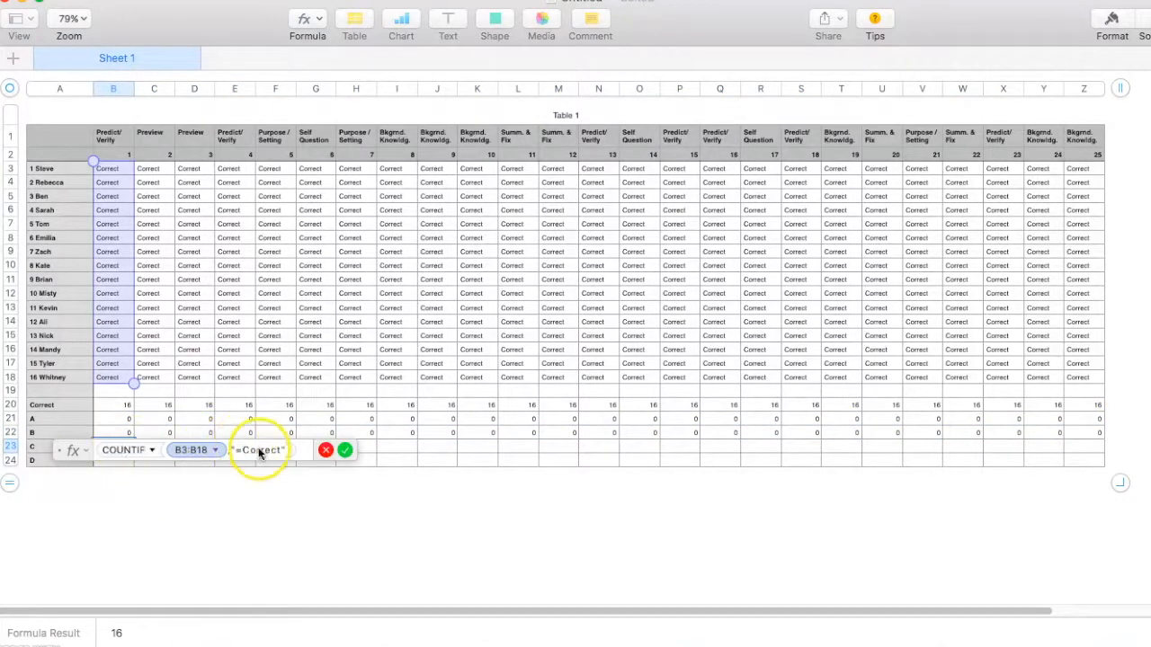
double_click(261, 454)
type("\"=C\"")
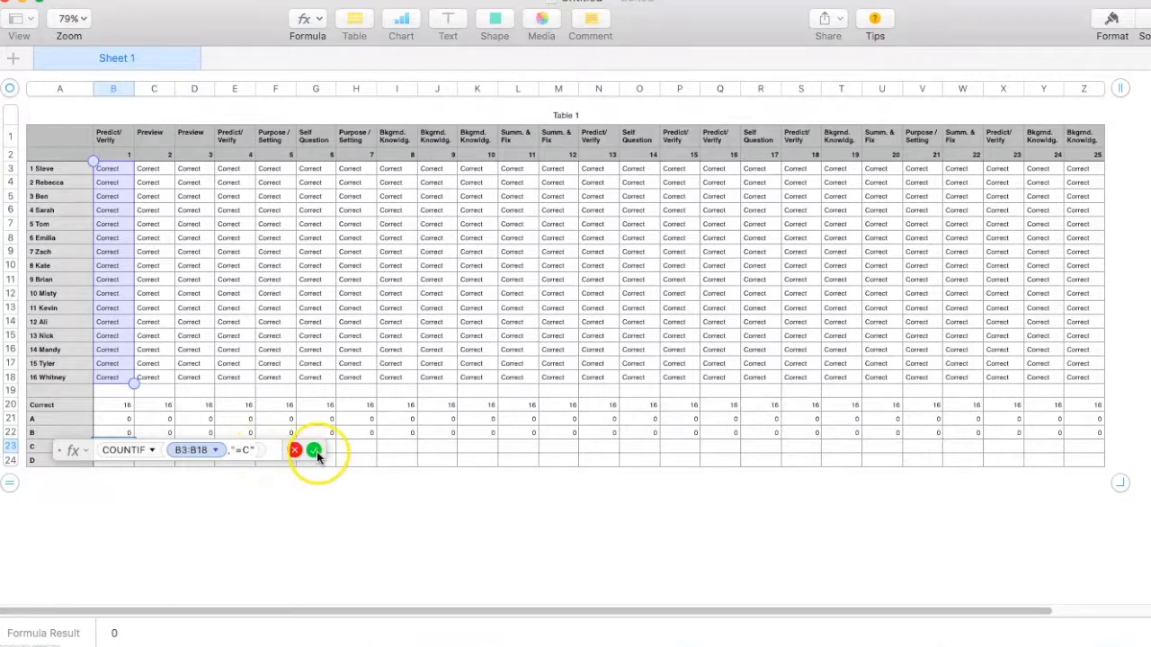
key("Return")
left_click_drag(135, 446, 1084, 447)
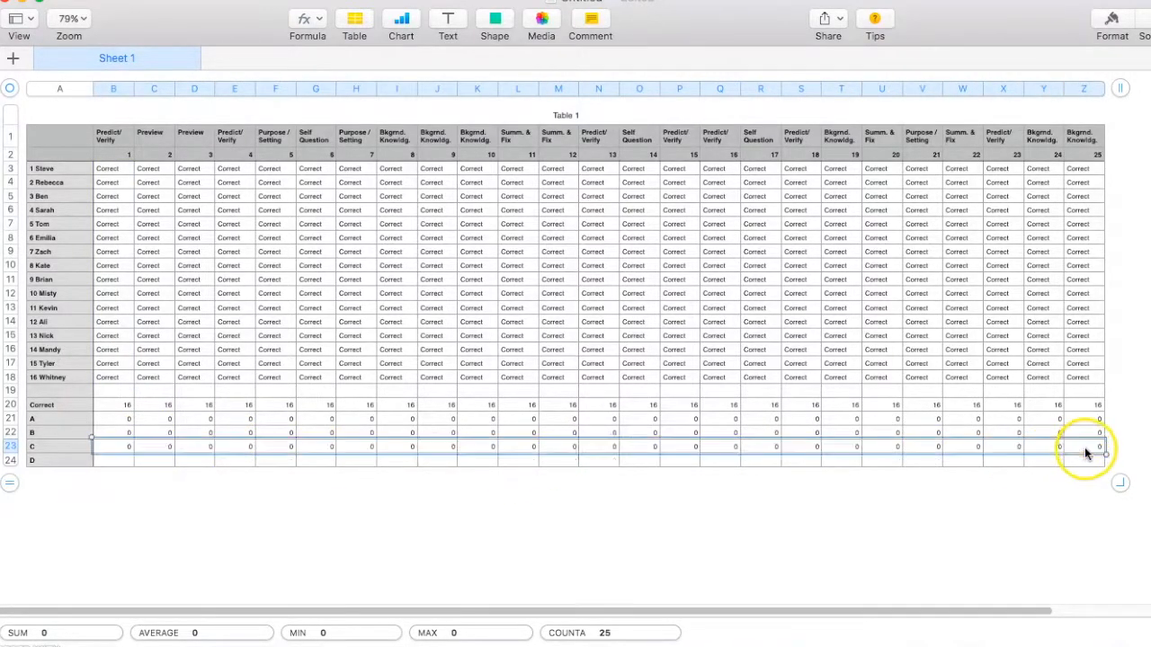
Enter the COUNTIF formula for B3:B18 with the condition "=D" in B24 and fill it across row 24 through column Z
left_click(106, 458)
type("=")
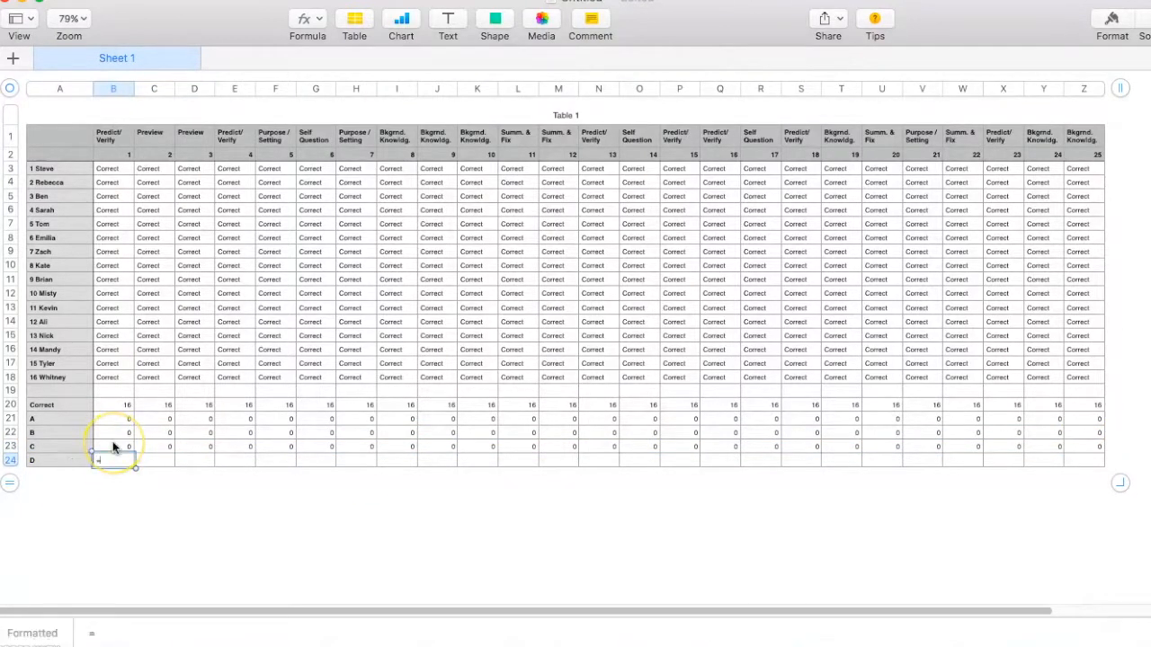
type("COUNTIF(B3:B18,\"=Correct\")")
left_click(291, 490)
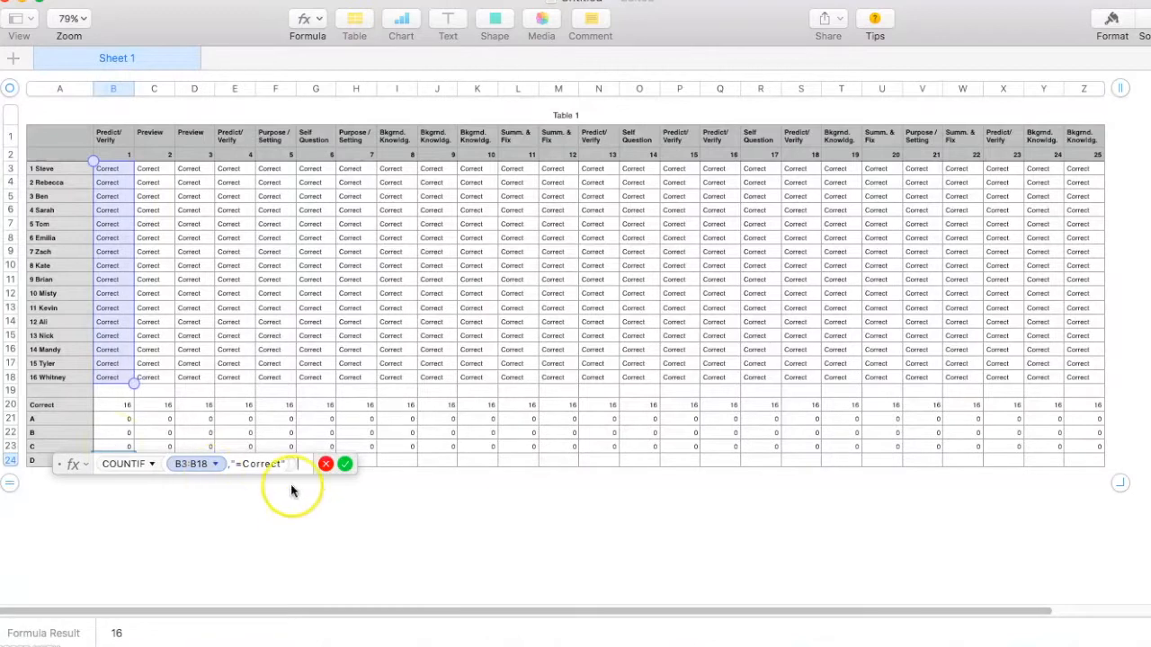
double_click(269, 466)
type("D")
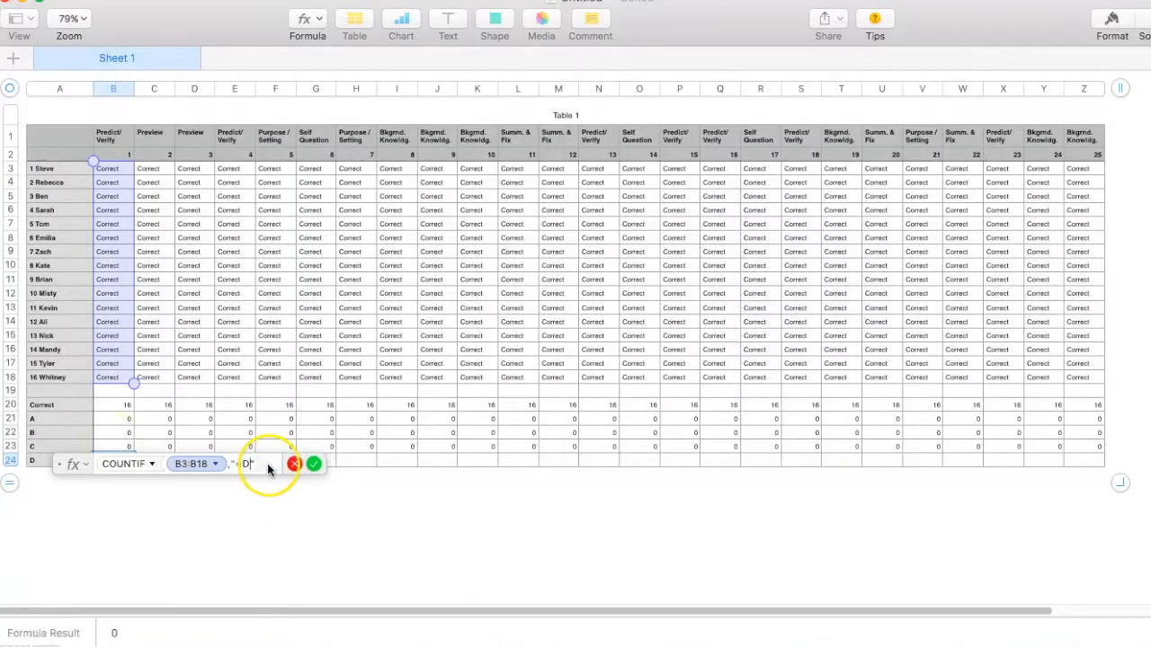
left_click(318, 464)
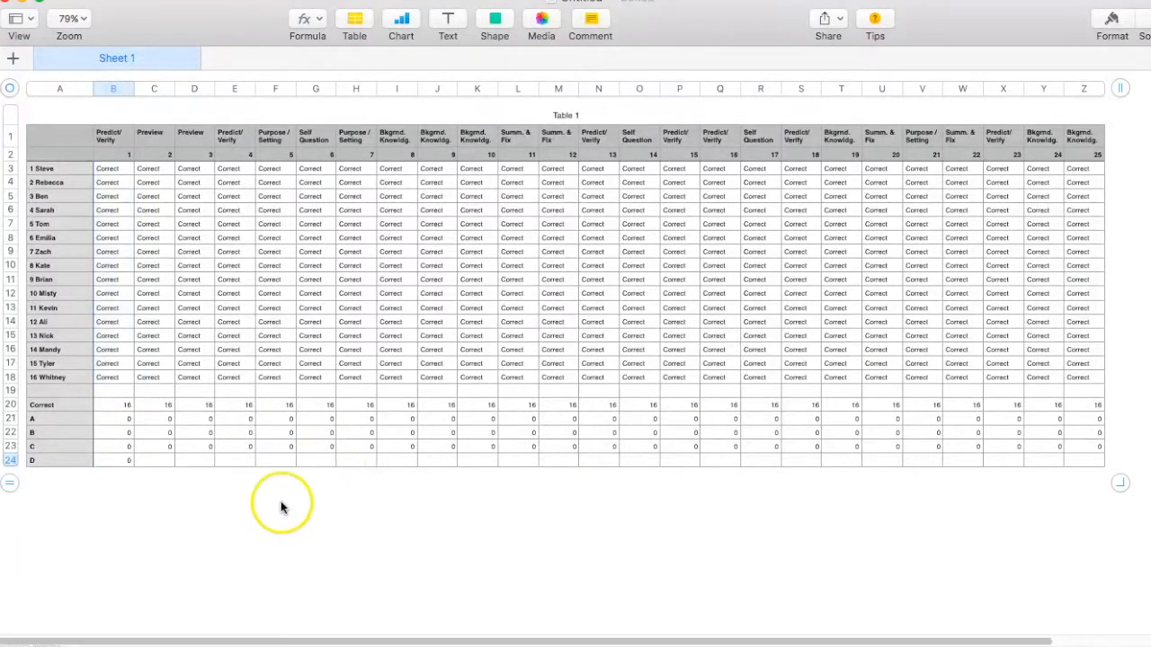
left_click(128, 461)
left_click_drag(136, 460, 1083, 458)
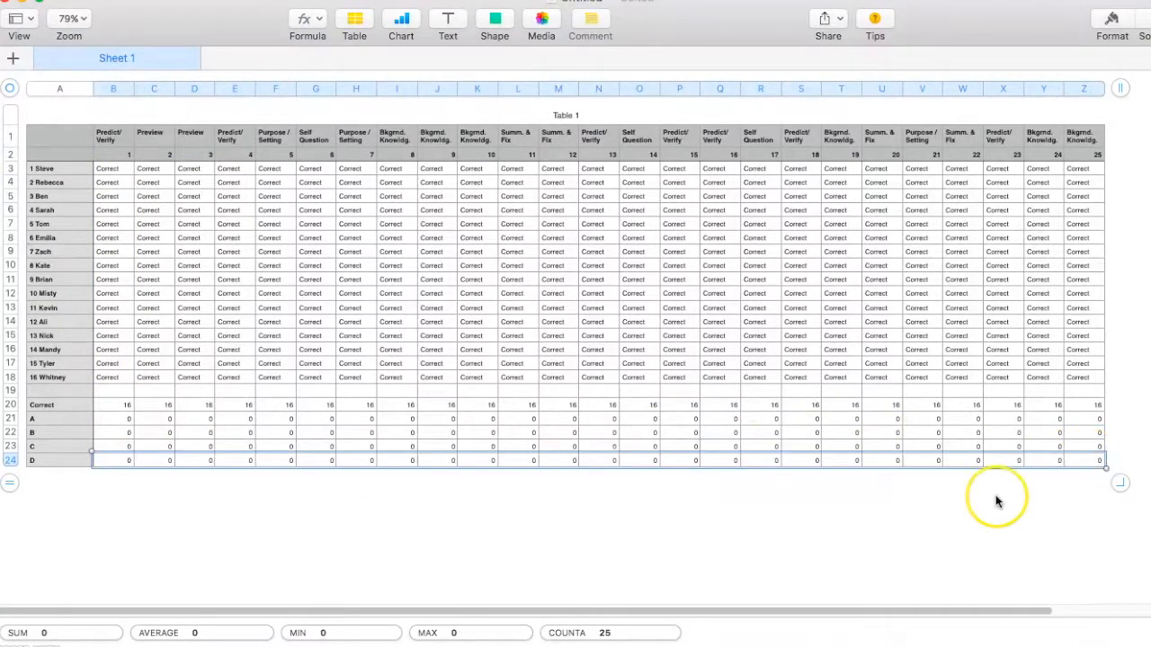
left_click(994, 495)
Set the answer in cell D5 to A and the answer in cell G8 to B to test the counts
left_click(226, 198)
left_click(193, 198)
left_click(225, 196)
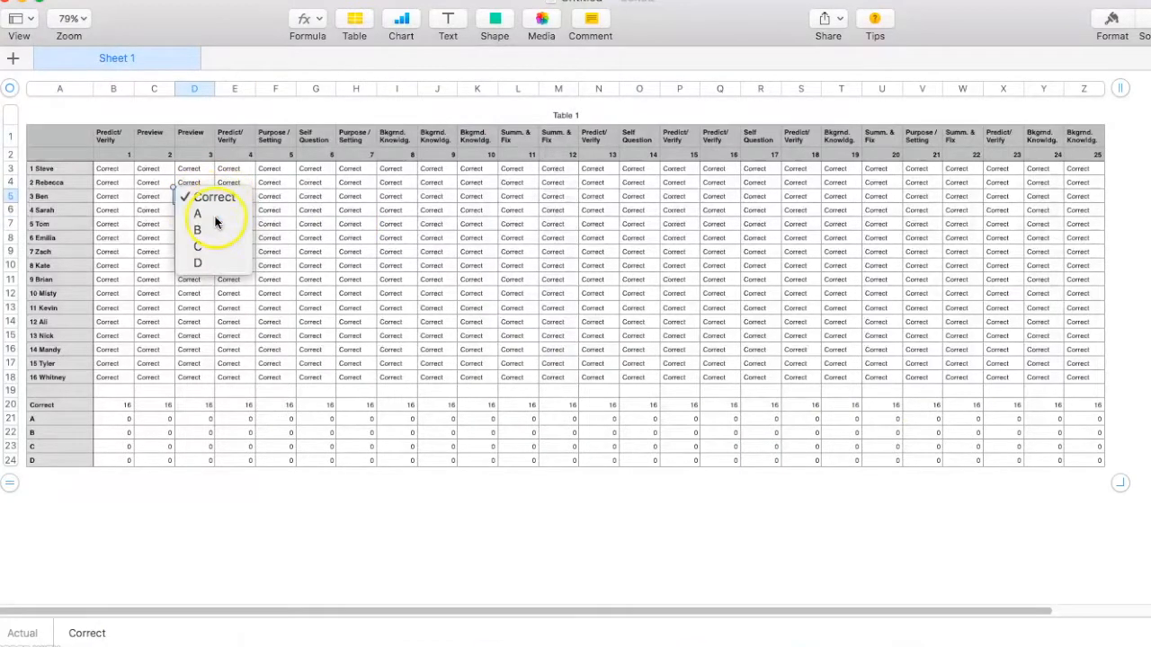
left_click(209, 210)
left_click(310, 237)
left_click(347, 237)
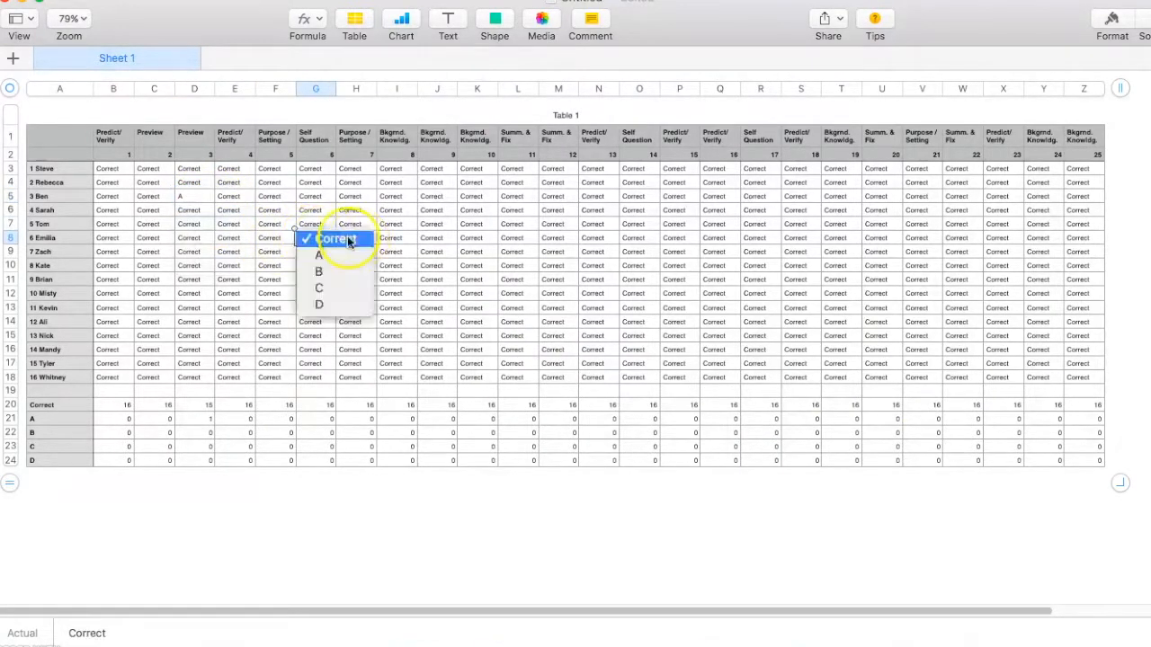
left_click(341, 270)
Set the answer in cell J6 to C and the answer in cell L11 to D to test the counts
left_click(438, 210)
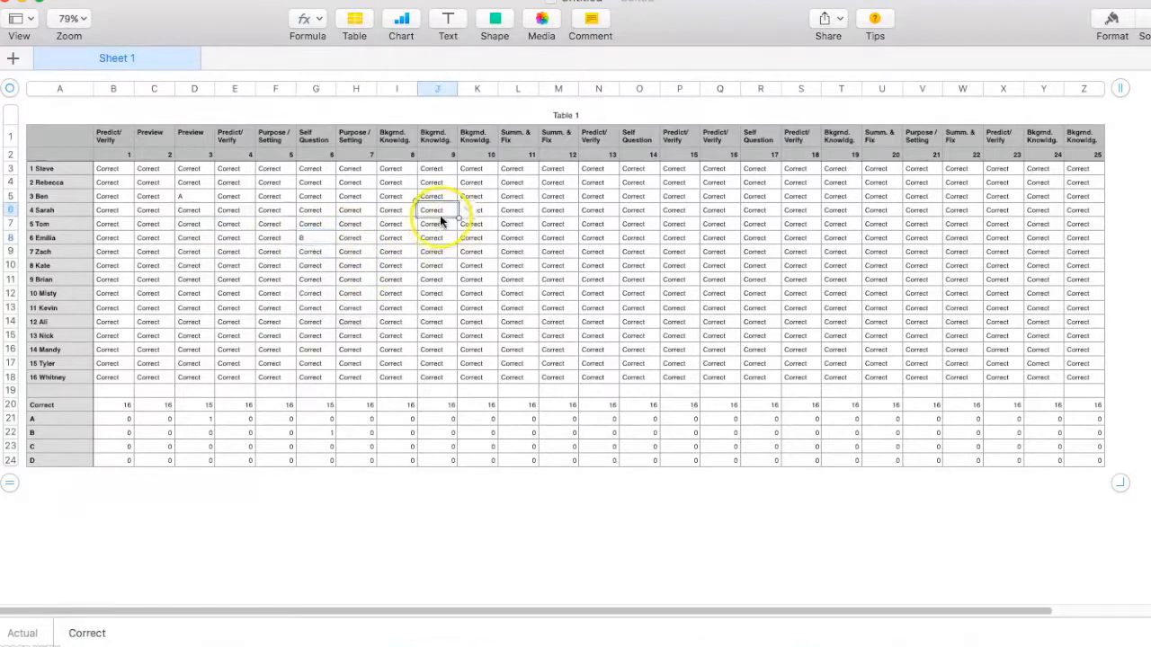
left_click(465, 210)
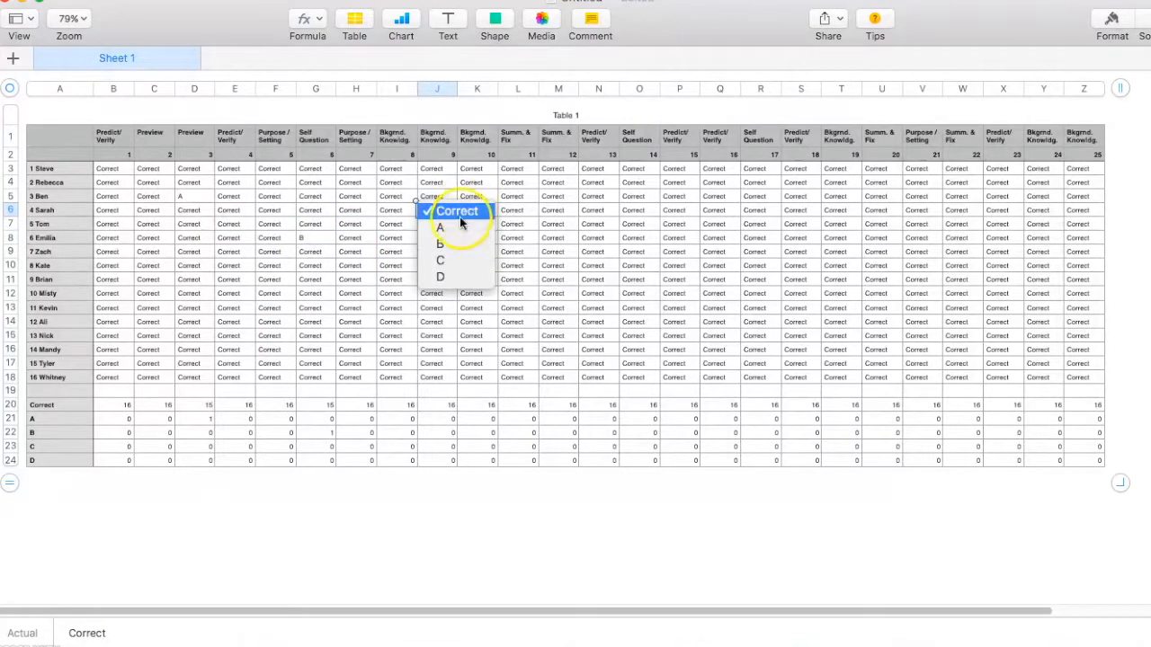
left_click(476, 261)
left_click(512, 278)
left_click(550, 281)
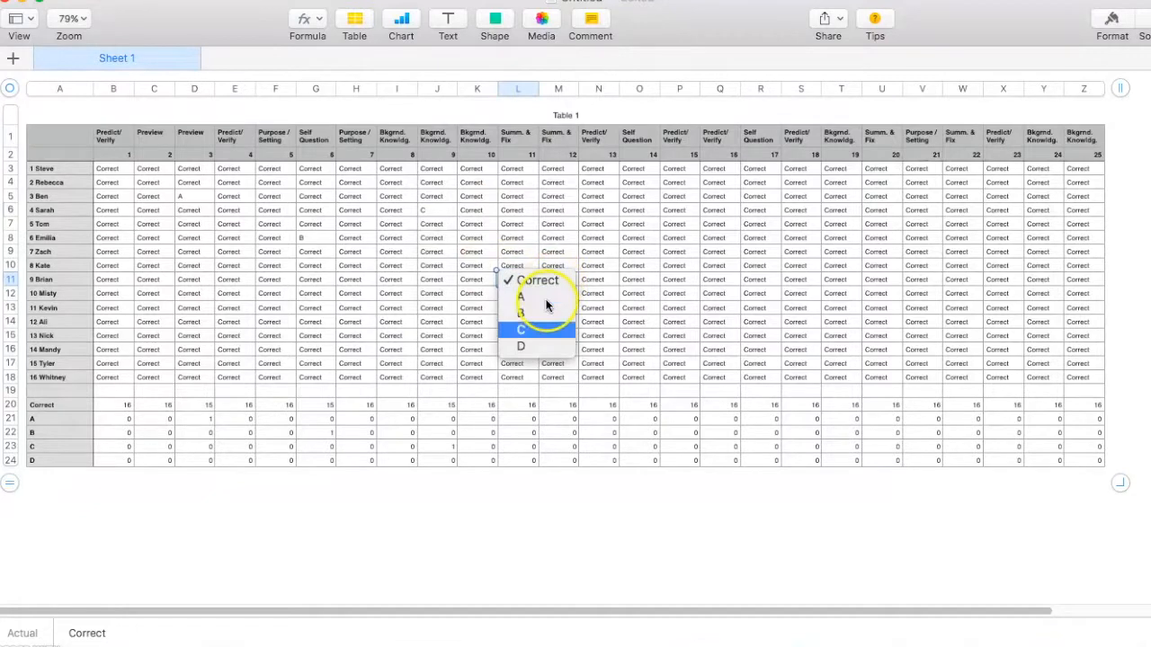
left_click(533, 346)
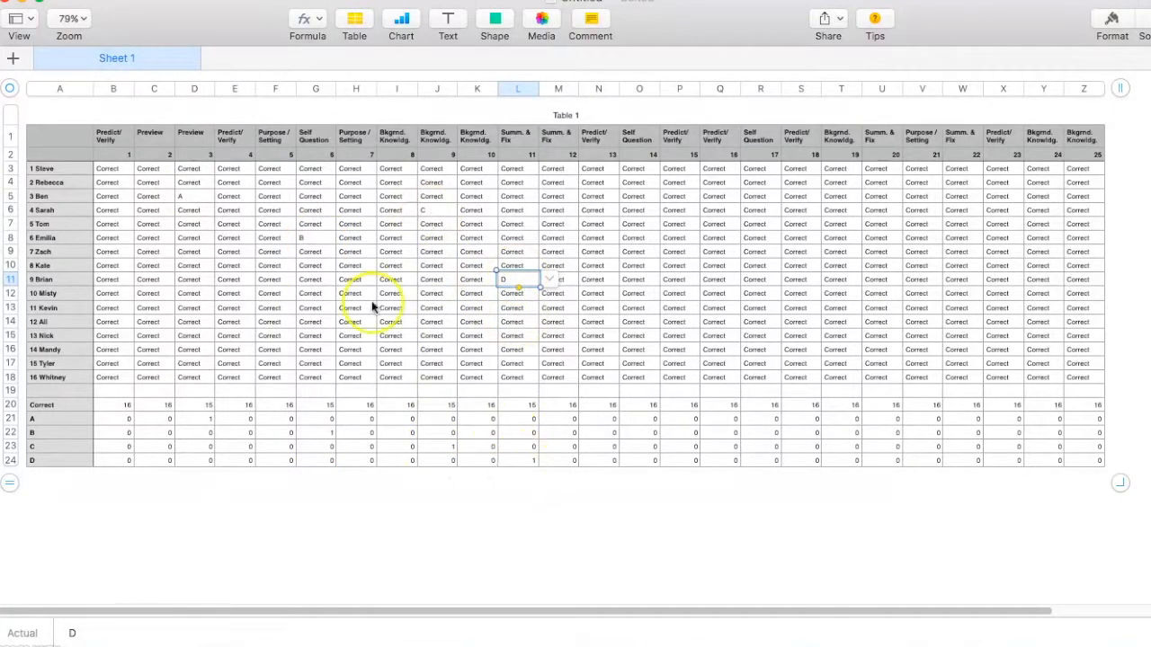
Reset the test answers by filling Correct from M13 up to M3 and across C3:M13
left_click(554, 307)
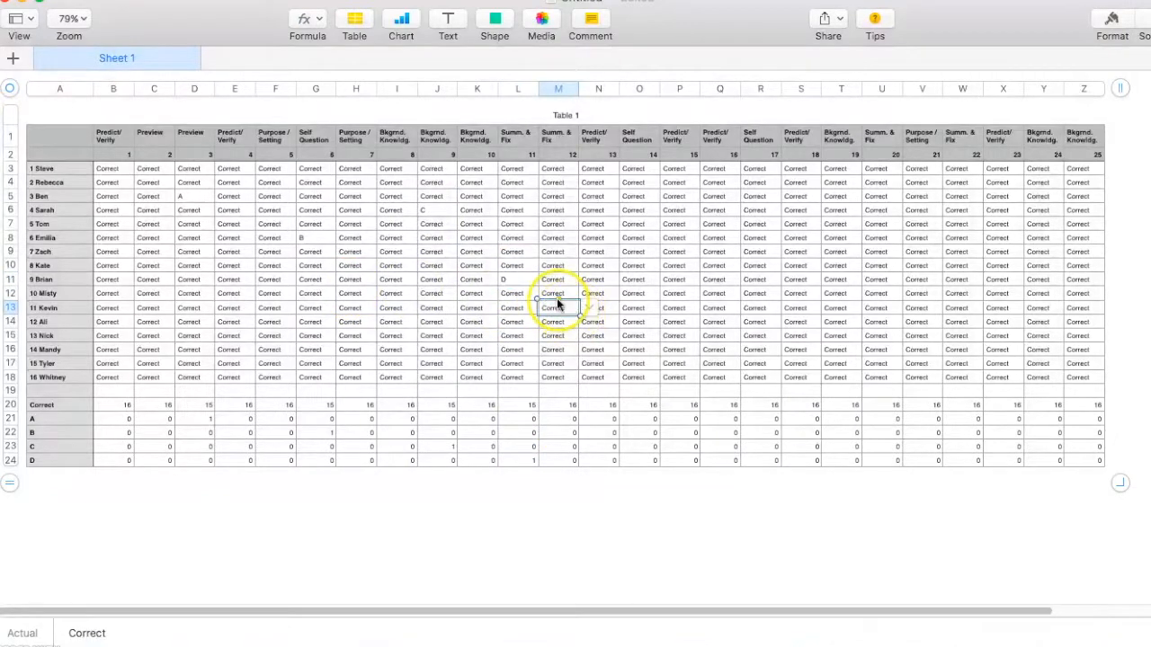
left_click_drag(559, 296, 561, 161)
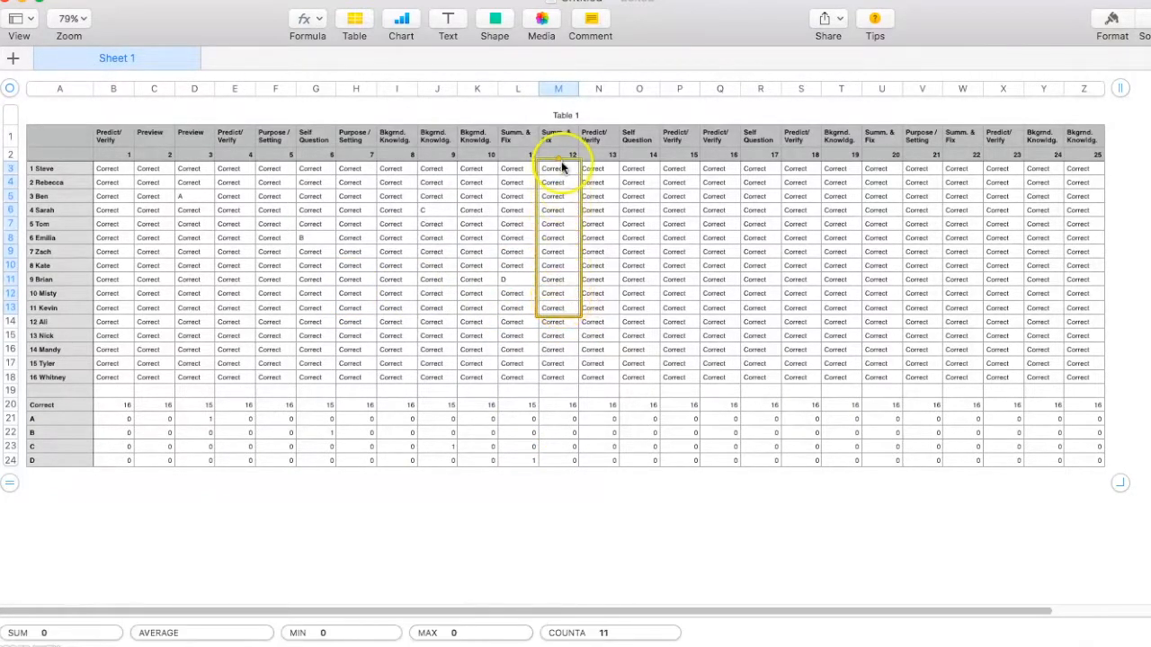
left_click_drag(538, 238, 143, 235)
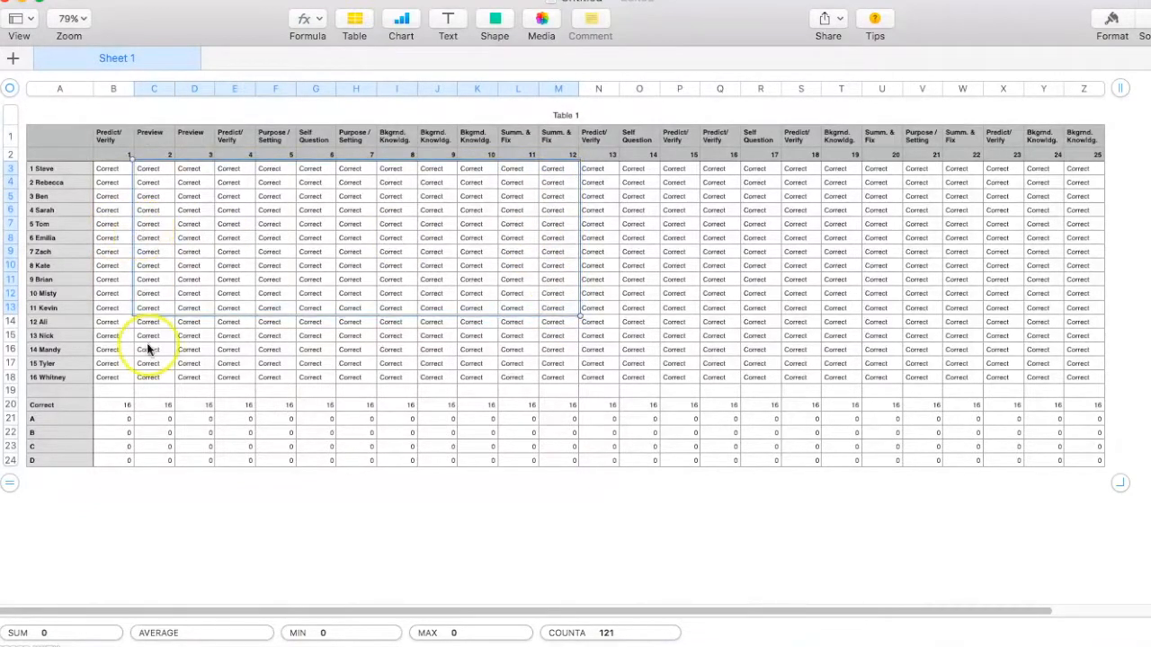
left_click(183, 542)
left_click(62, 646)
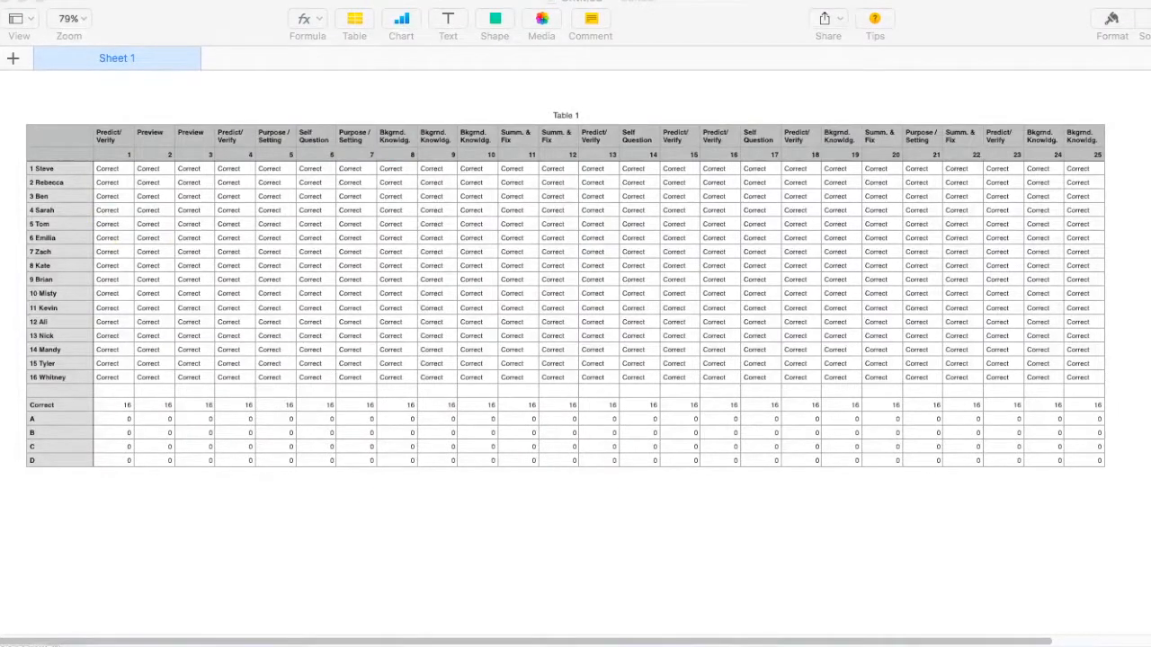
Label the empty row above the Correct count "% Correct" in cell A19
left_click(71, 392)
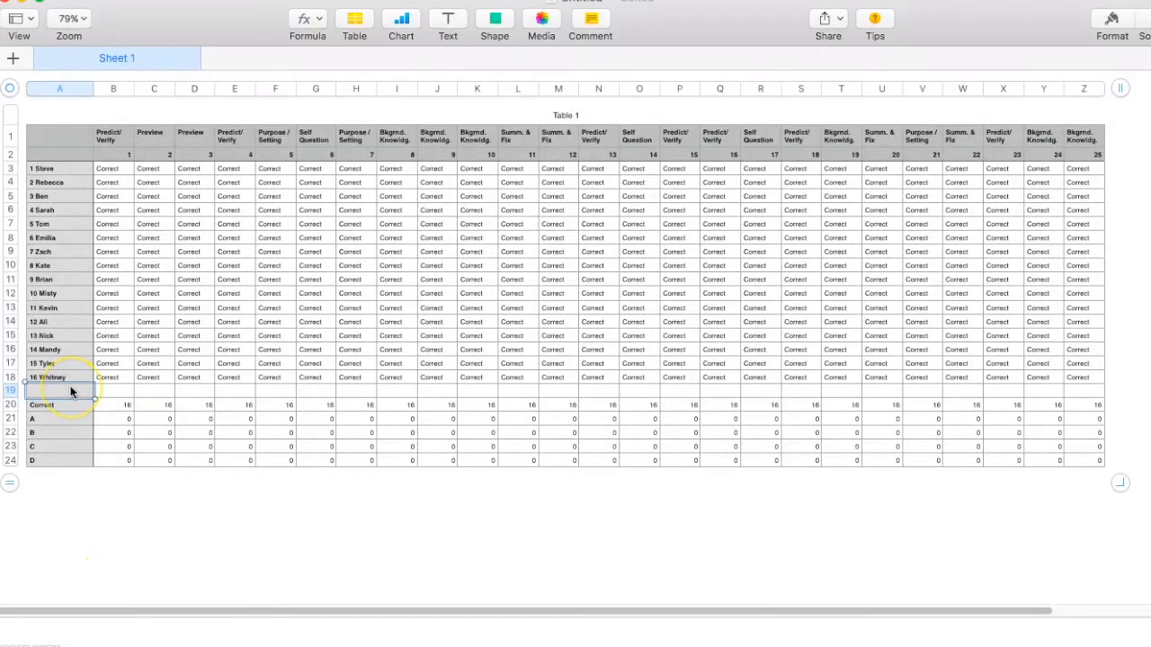
type("Class Average")
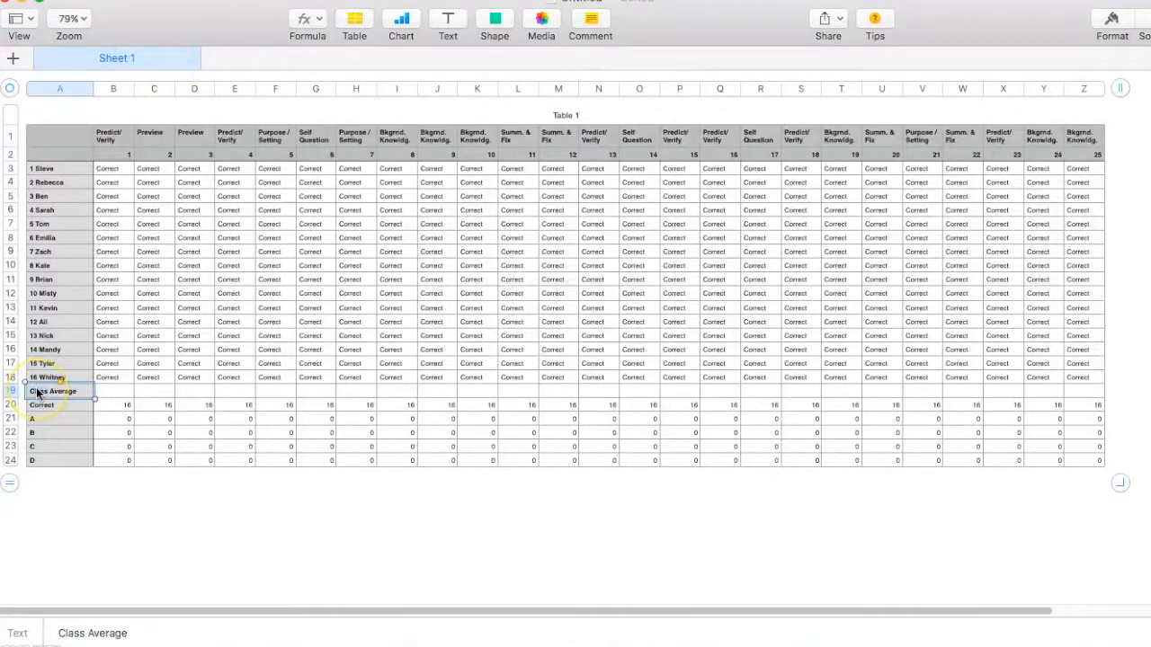
double_click(38, 393)
type("% Correct")
key("Return")
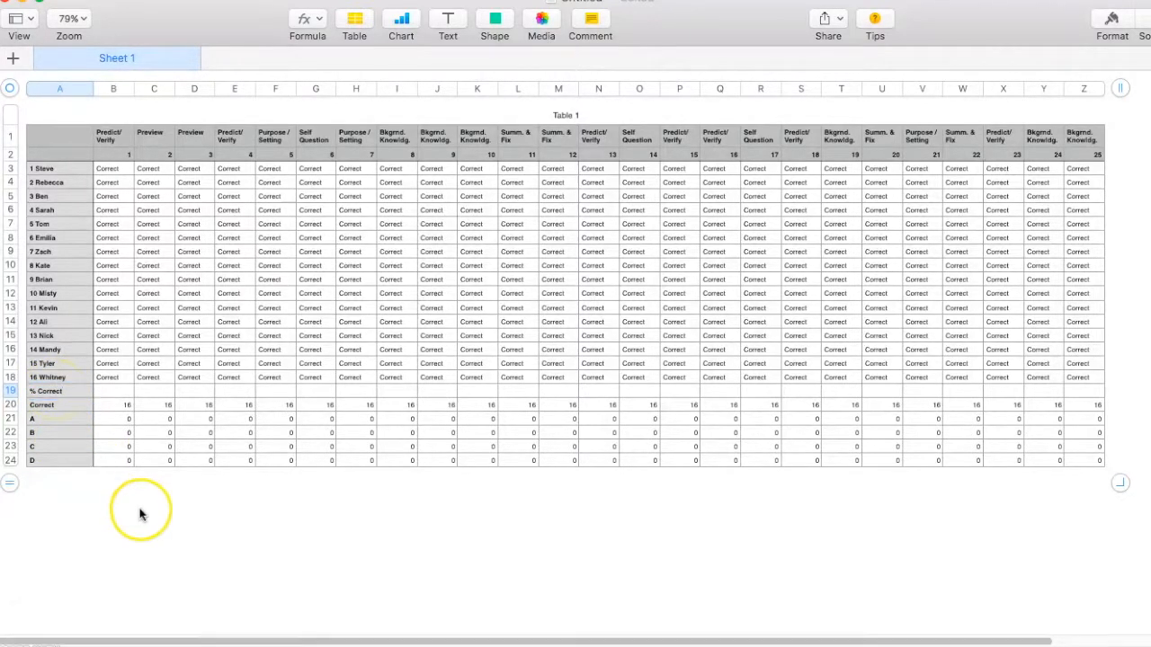
left_click(139, 514)
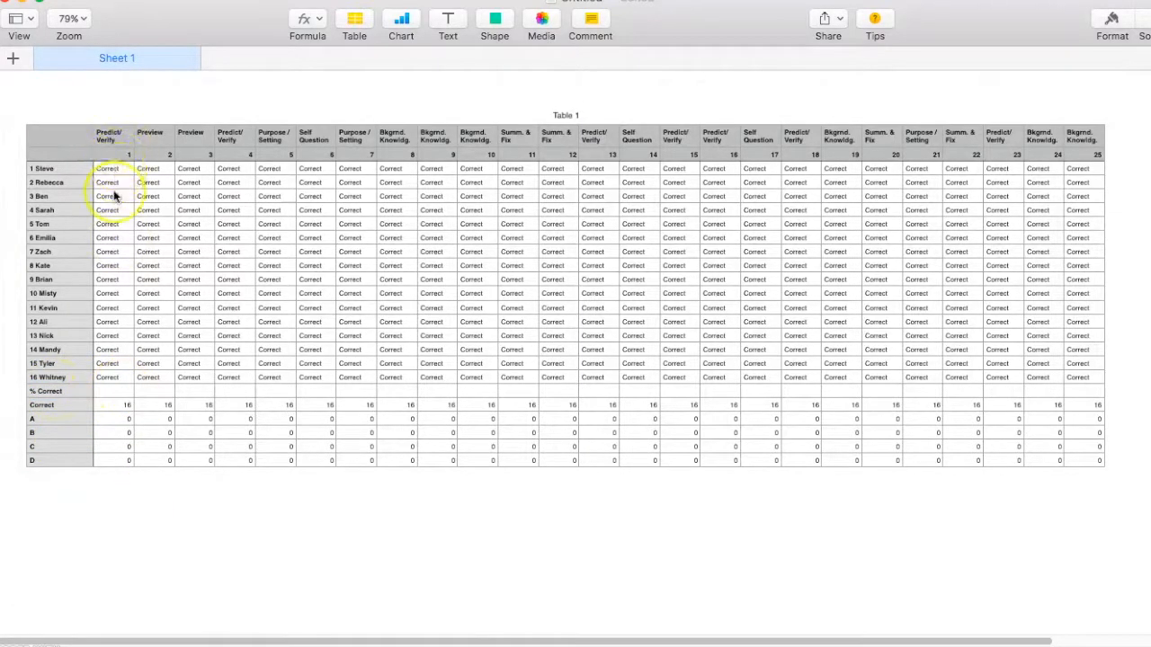
Enter the formula B20÷16 in cell B19 to calculate the share of correct answers for question 1
double_click(113, 394)
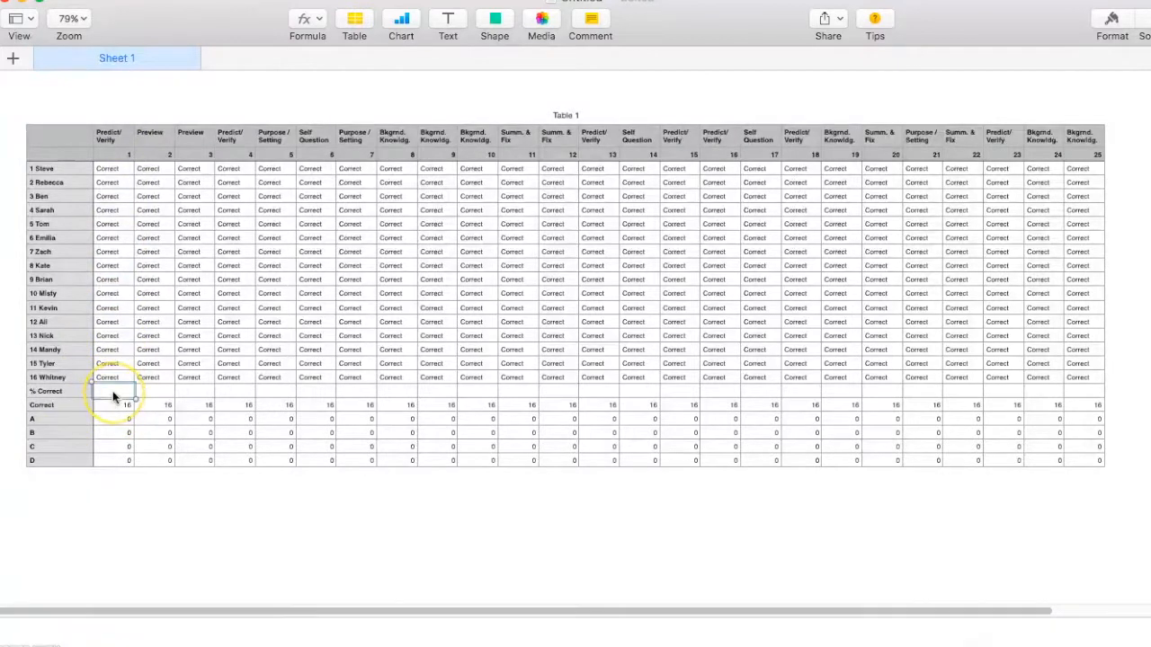
type("=")
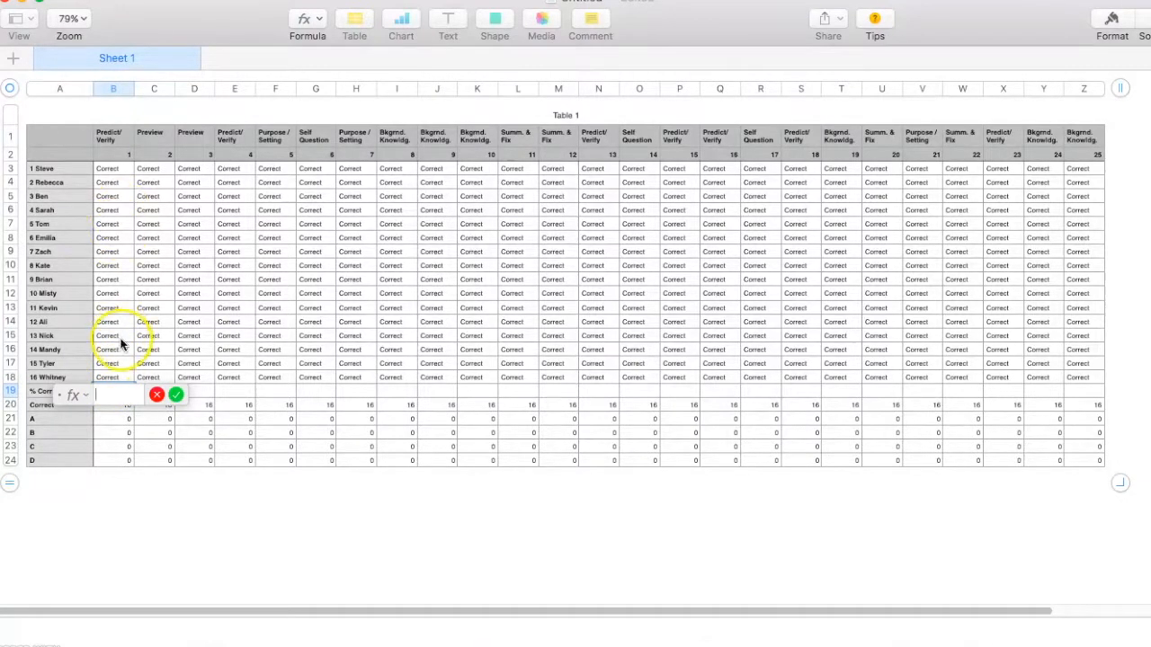
left_click(123, 412)
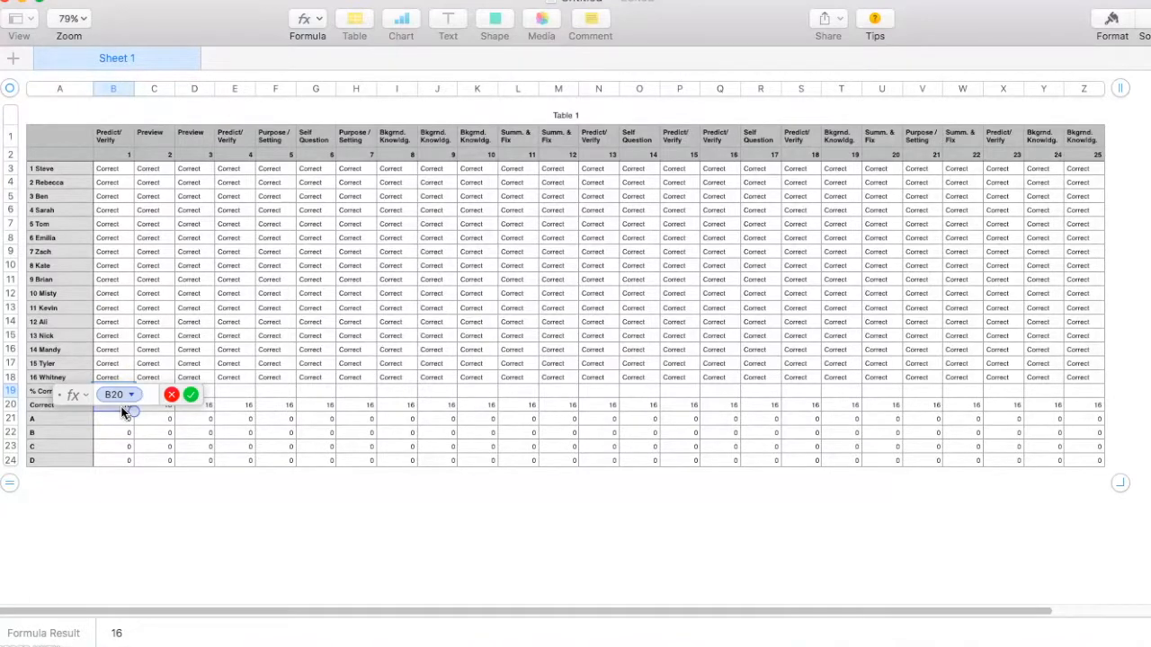
type("+")
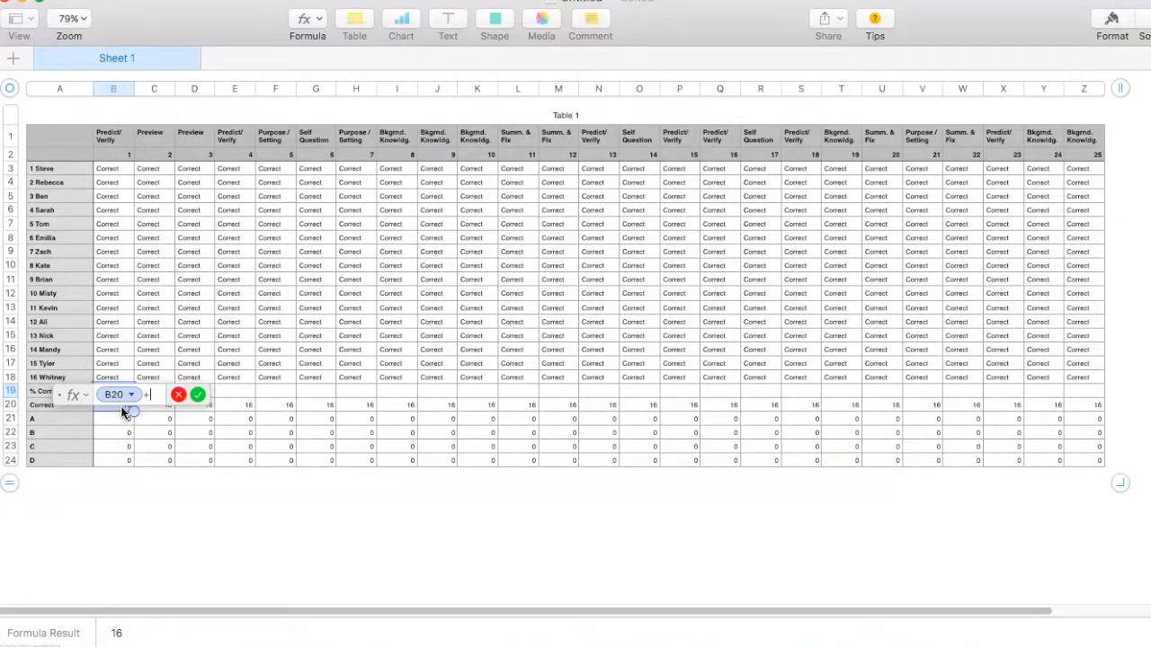
type("16")
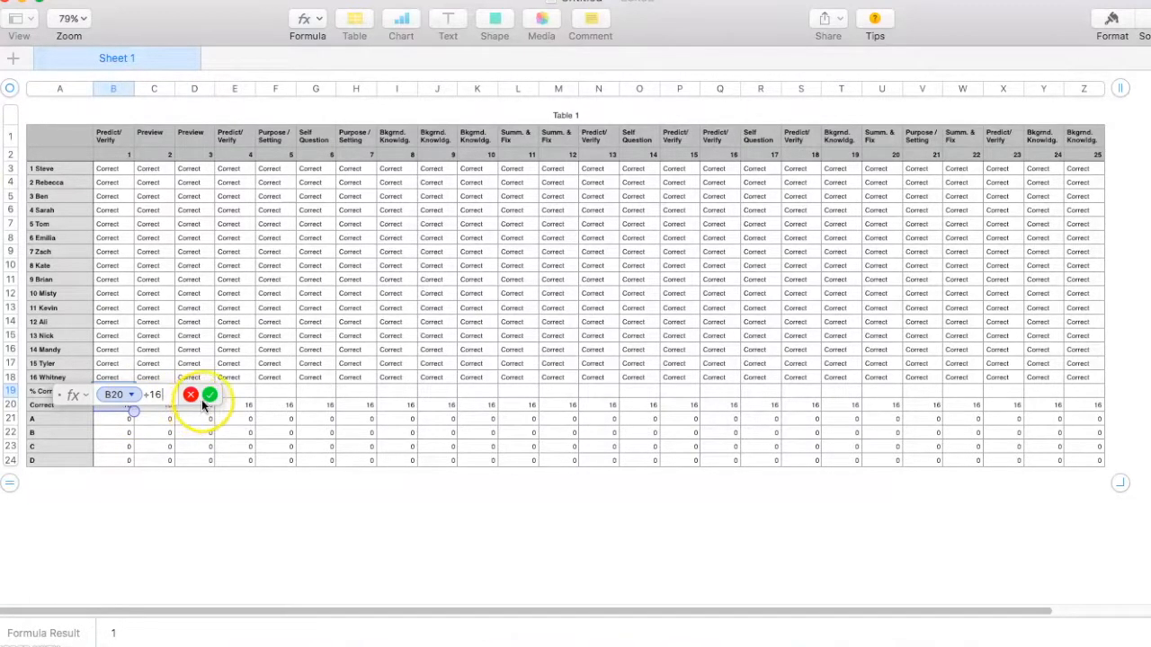
left_click(210, 395)
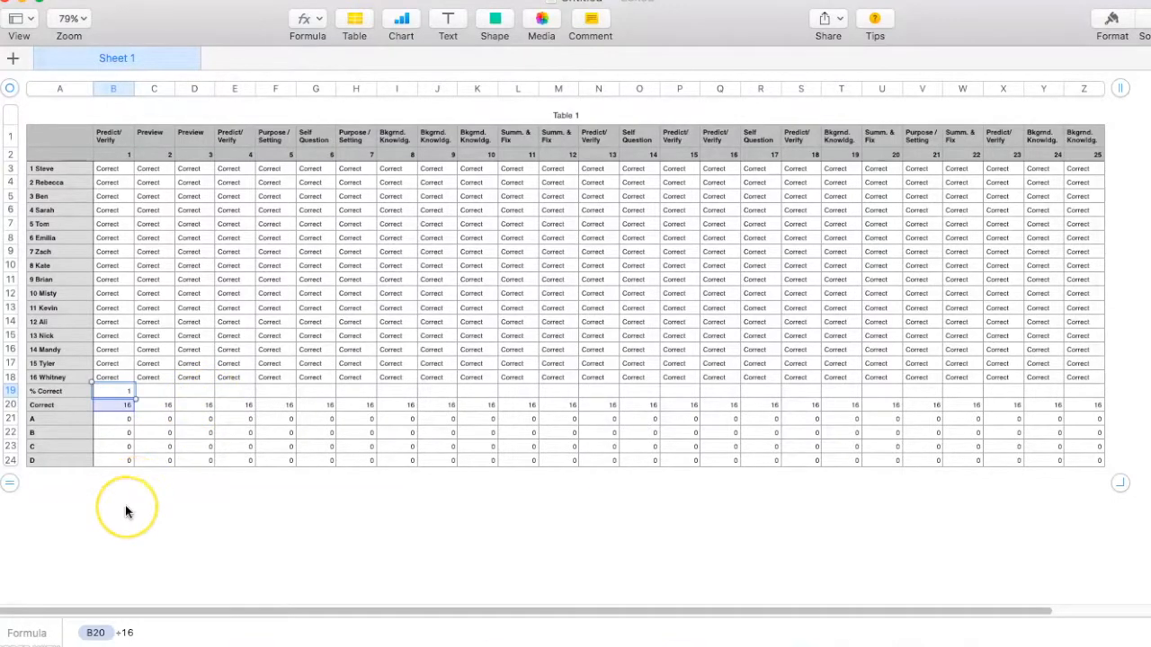
left_click(126, 510)
Format cell B19 as Percentage
left_click(107, 391)
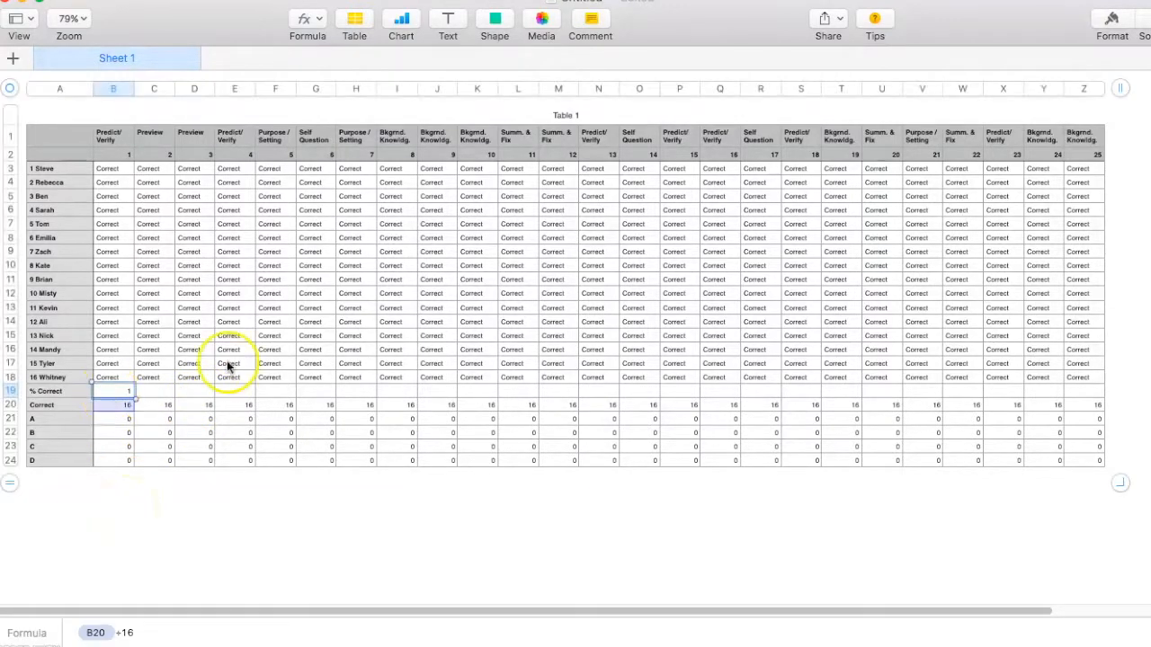
left_click(1112, 25)
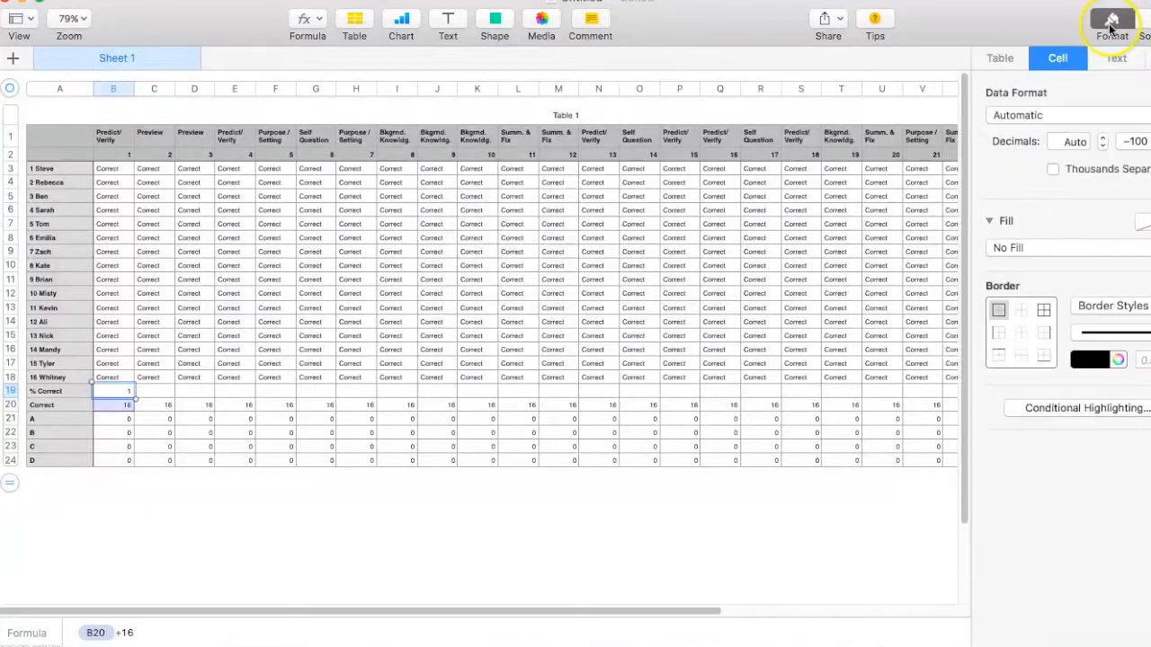
left_click(1095, 119)
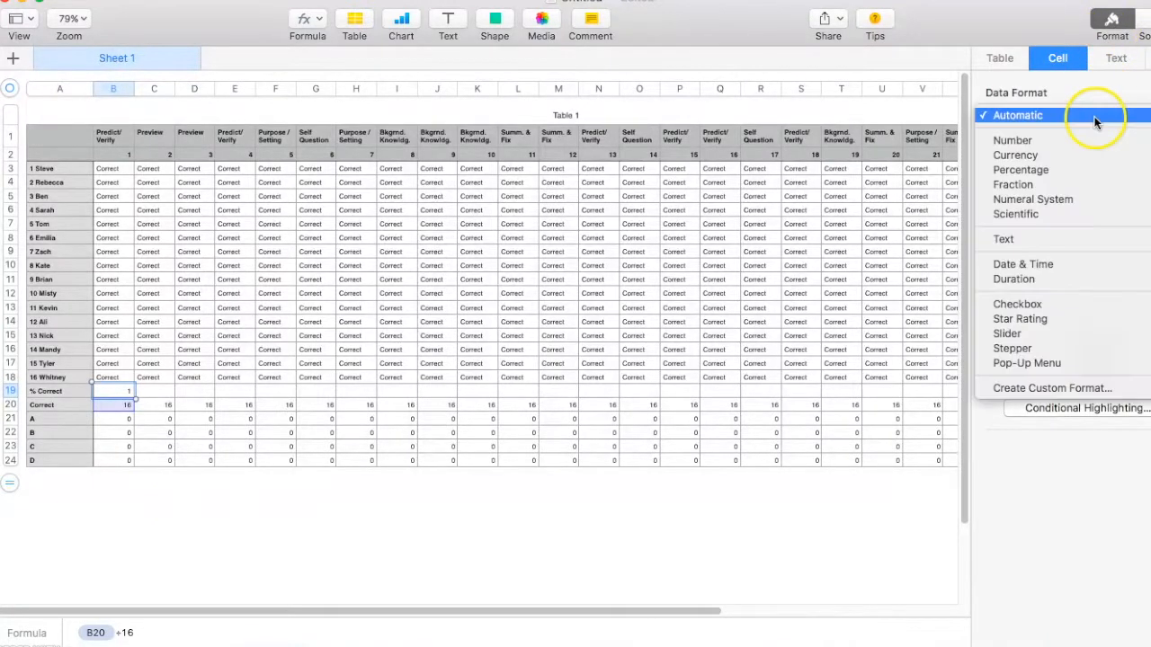
left_click(1042, 178)
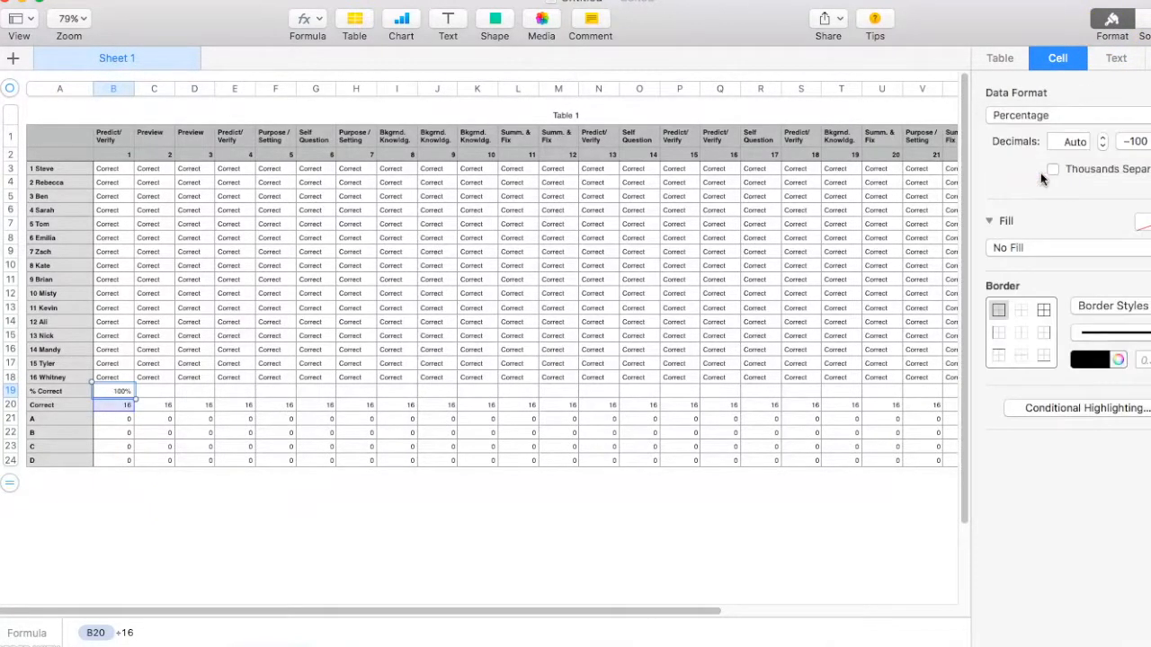
left_click(1114, 25)
left_click(141, 570)
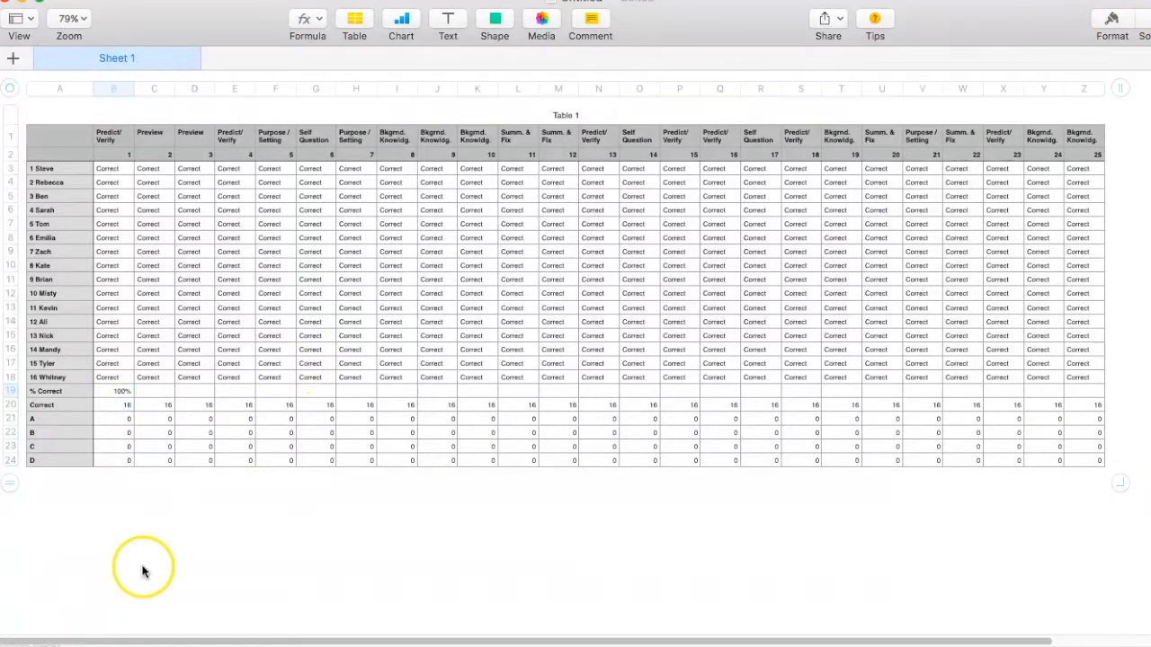
Test the percentage by setting B9 to A and B4 to C, and undo both answer changes
left_click(123, 409)
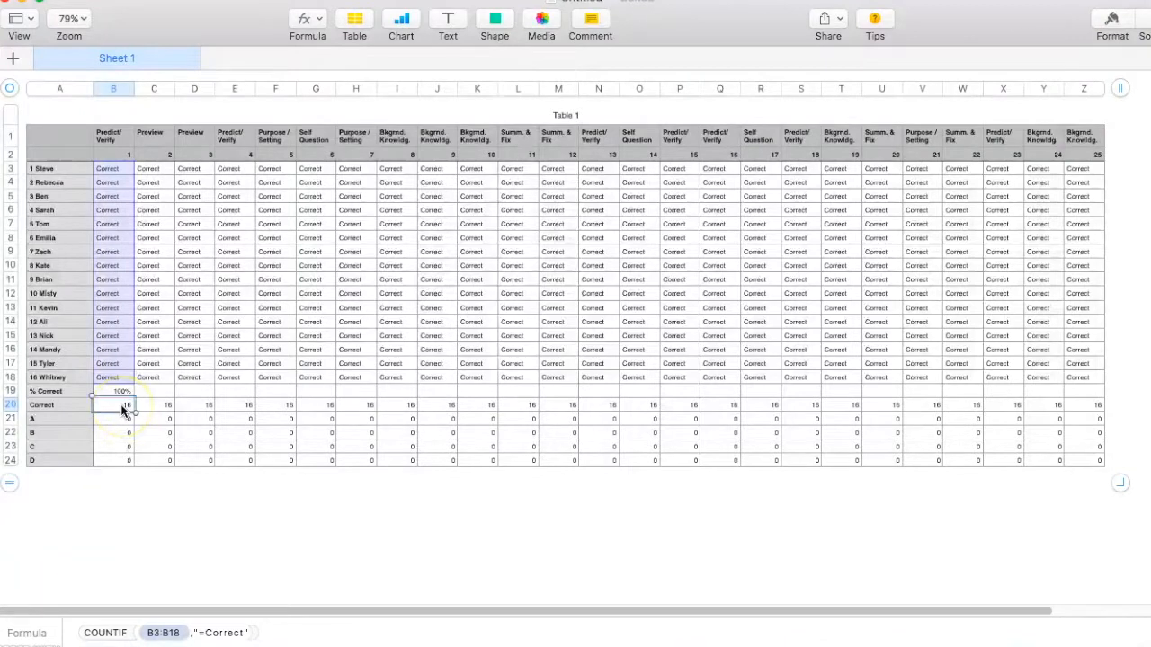
left_click(131, 250)
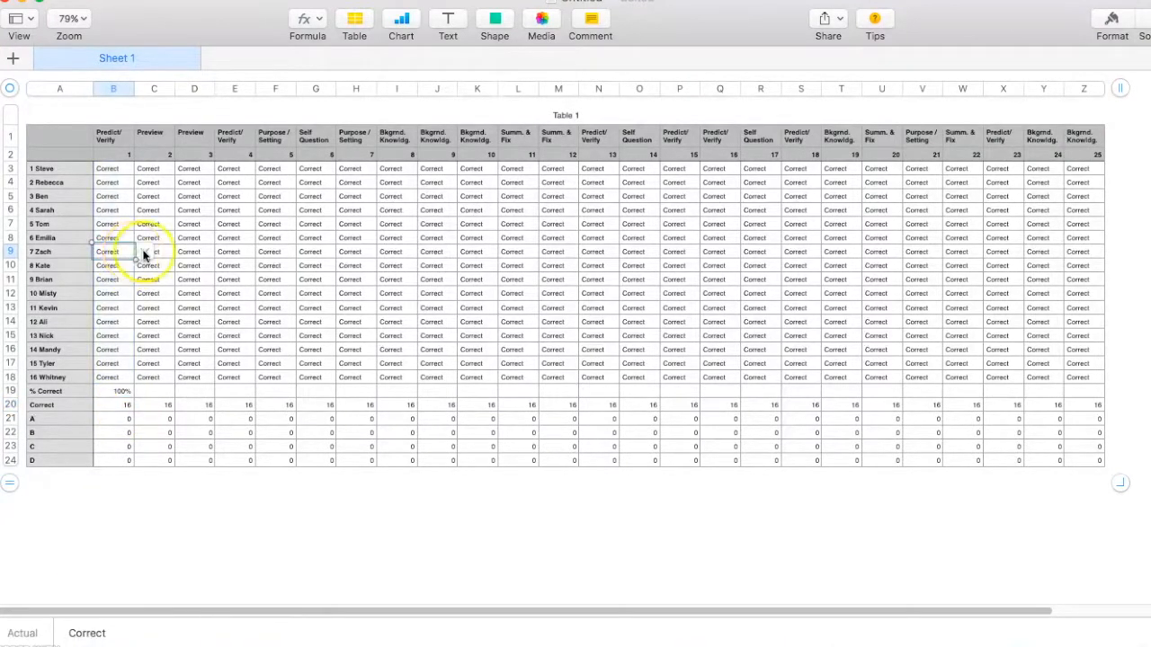
left_click(146, 254)
left_click(131, 270)
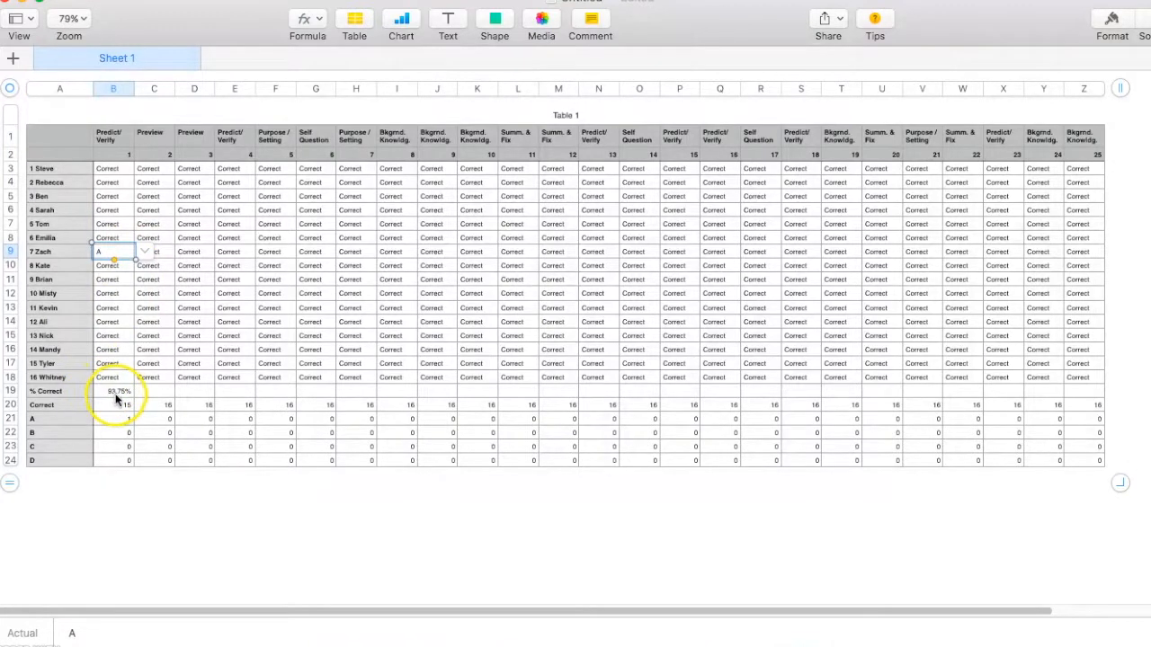
left_click(104, 181)
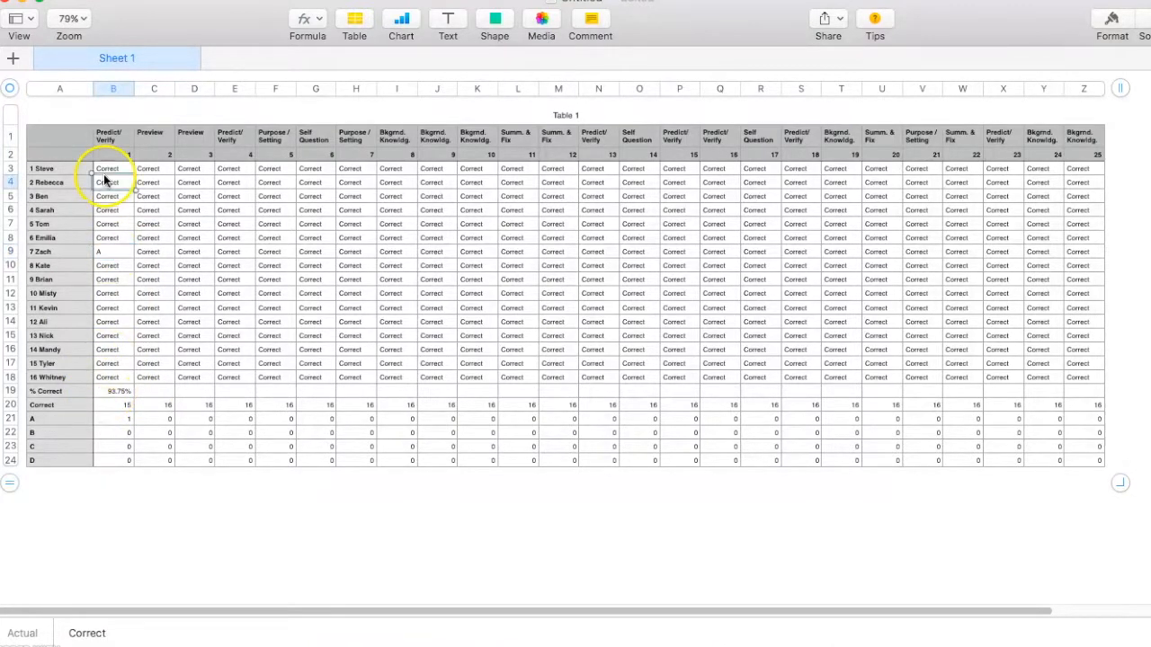
left_click(128, 182)
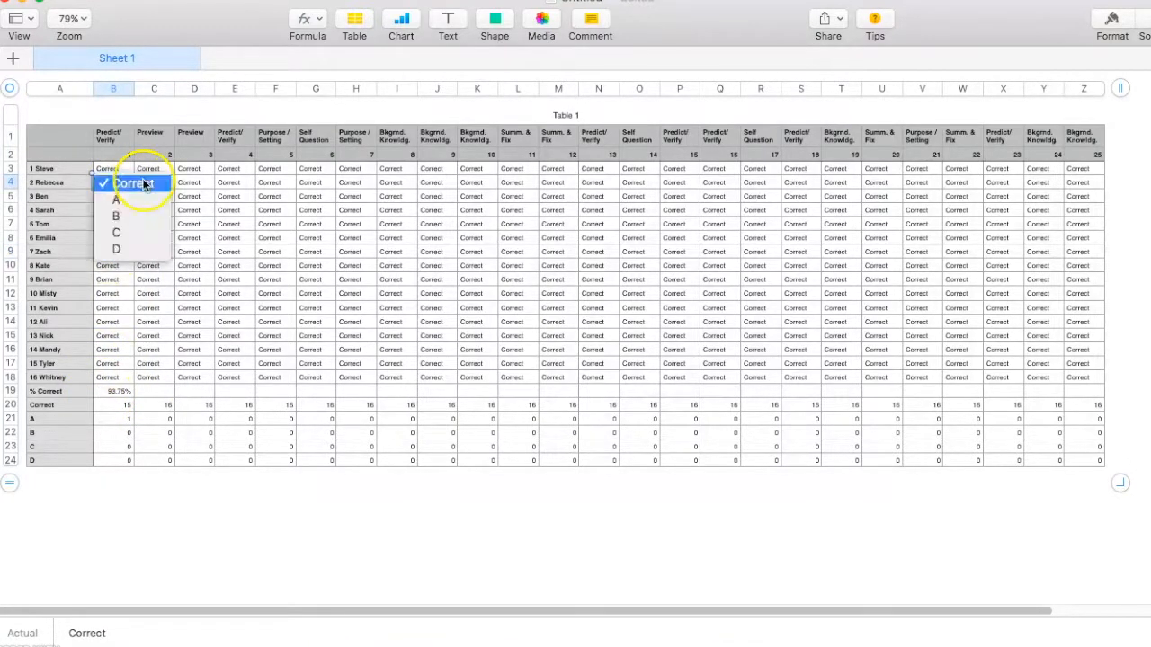
left_click(133, 232)
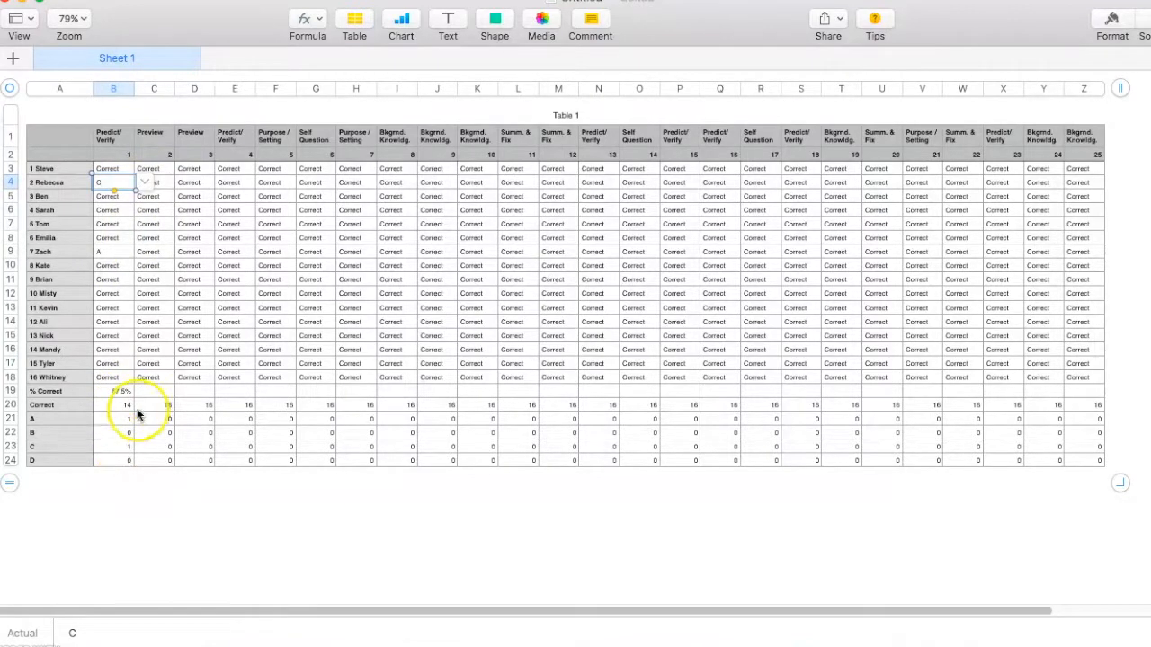
key("super+z")
key("super+z")
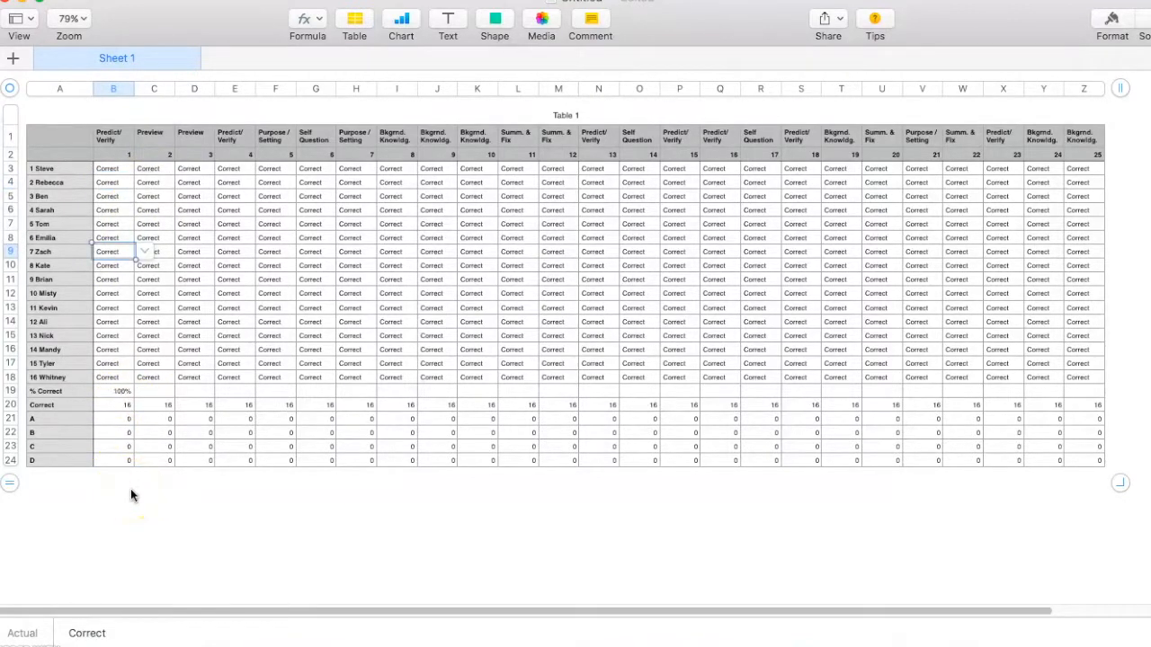
Fill the percentage formula from B19 across row 19 through column Z
left_click(108, 393)
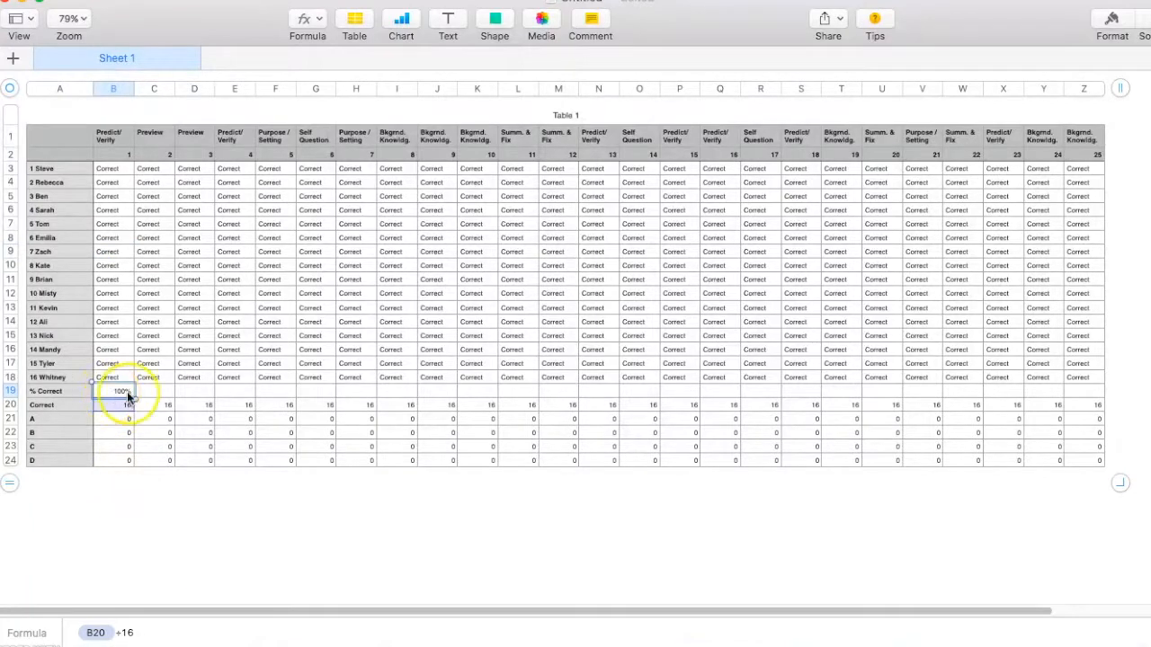
left_click_drag(136, 391, 1111, 389)
Test the filled percentages by setting R9 to B and J11 to C, and undo both answer changes
left_click(763, 252)
left_click(777, 252)
left_click(779, 287)
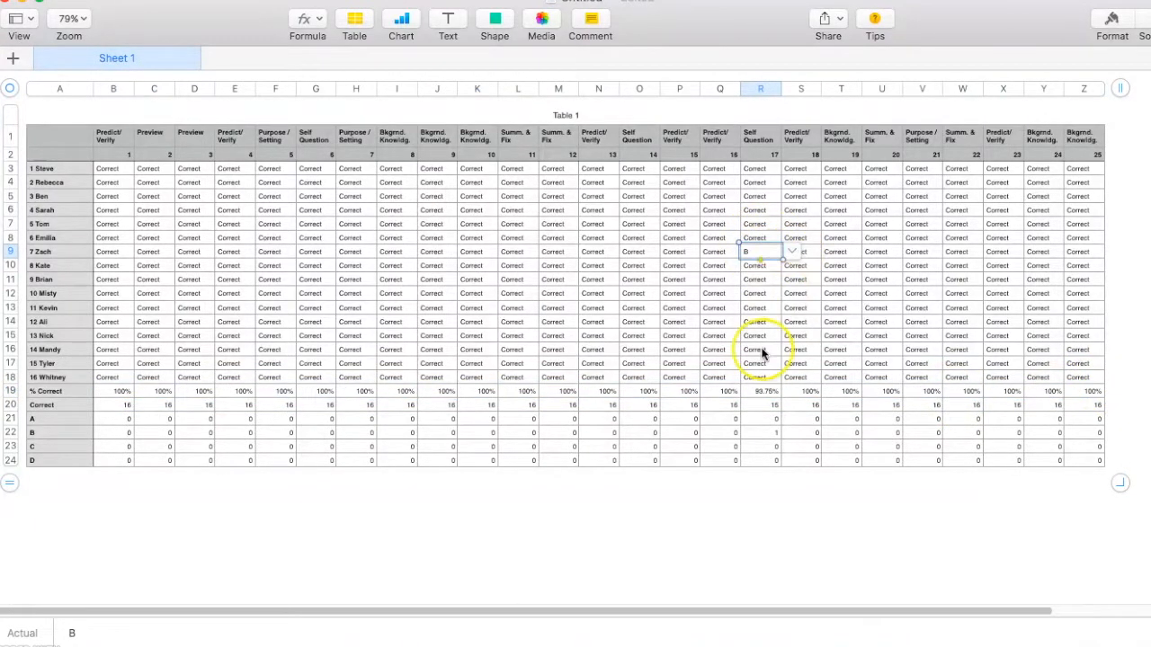
left_click(436, 282)
left_click(474, 282)
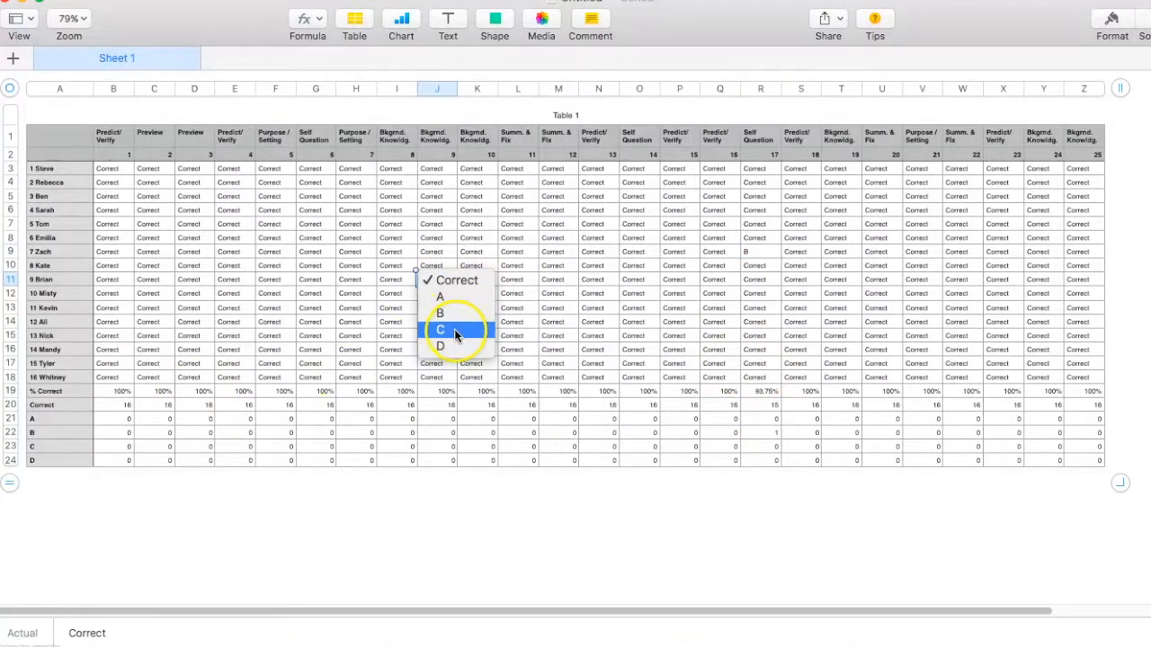
left_click(454, 329)
key("super+z")
key("super+z")
left_click(687, 548)
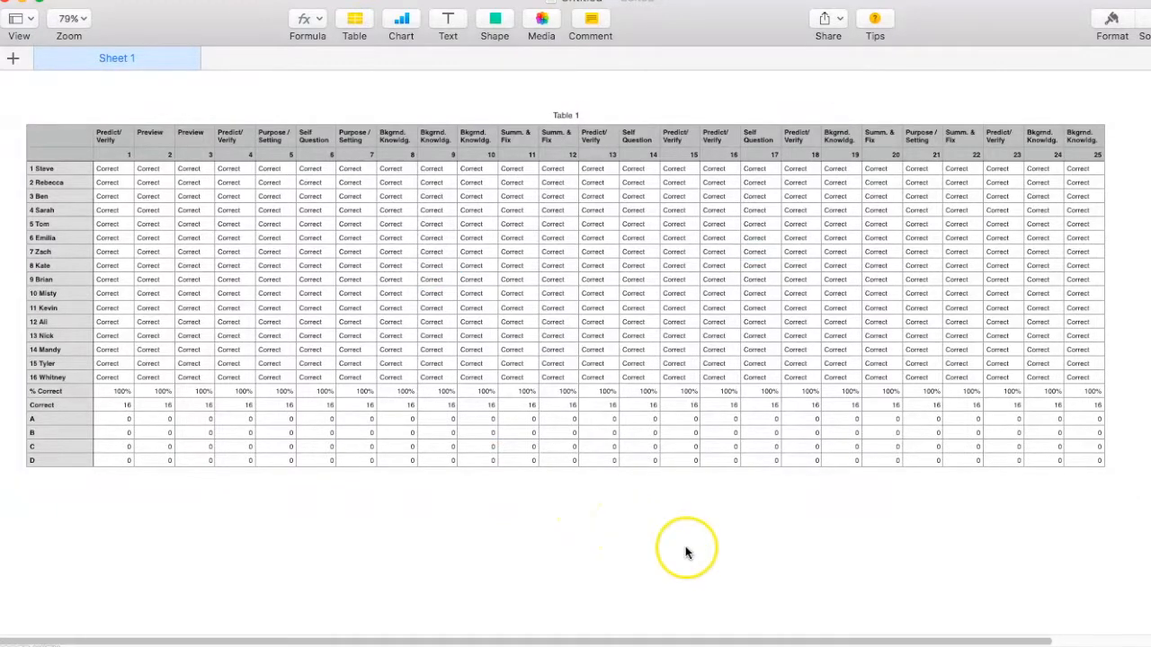
left_click(447, 492)
Add a column AA after question 25 and enter the header "Student Averages" in AA1
scroll(950, 306, "right", 1)
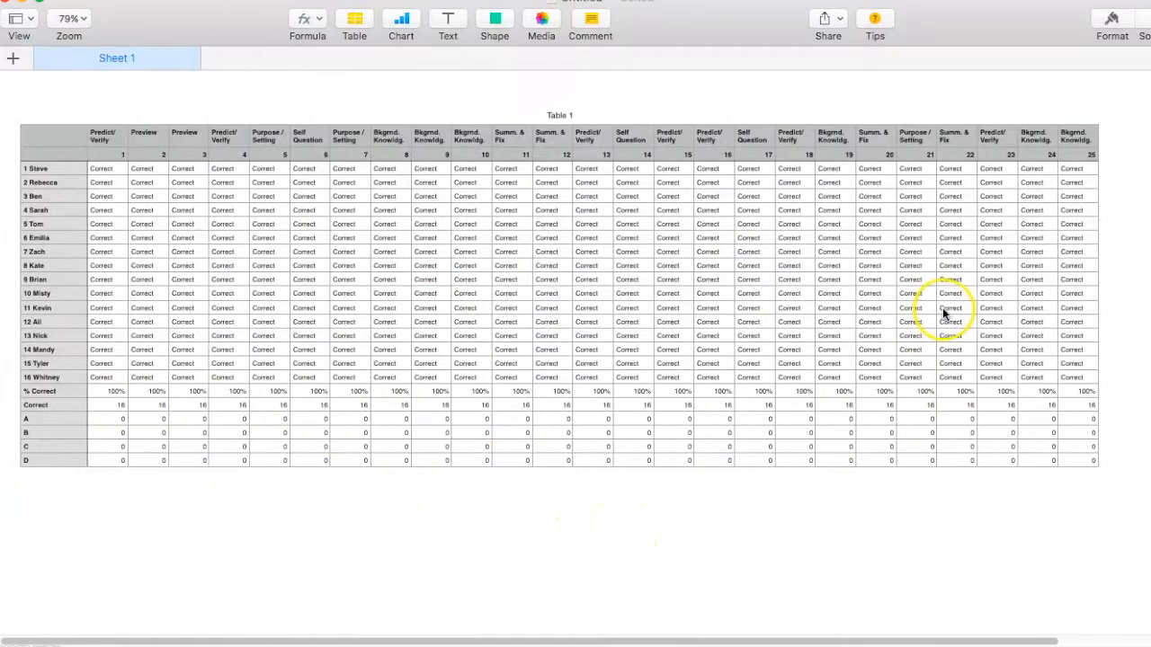
left_click(292, 392)
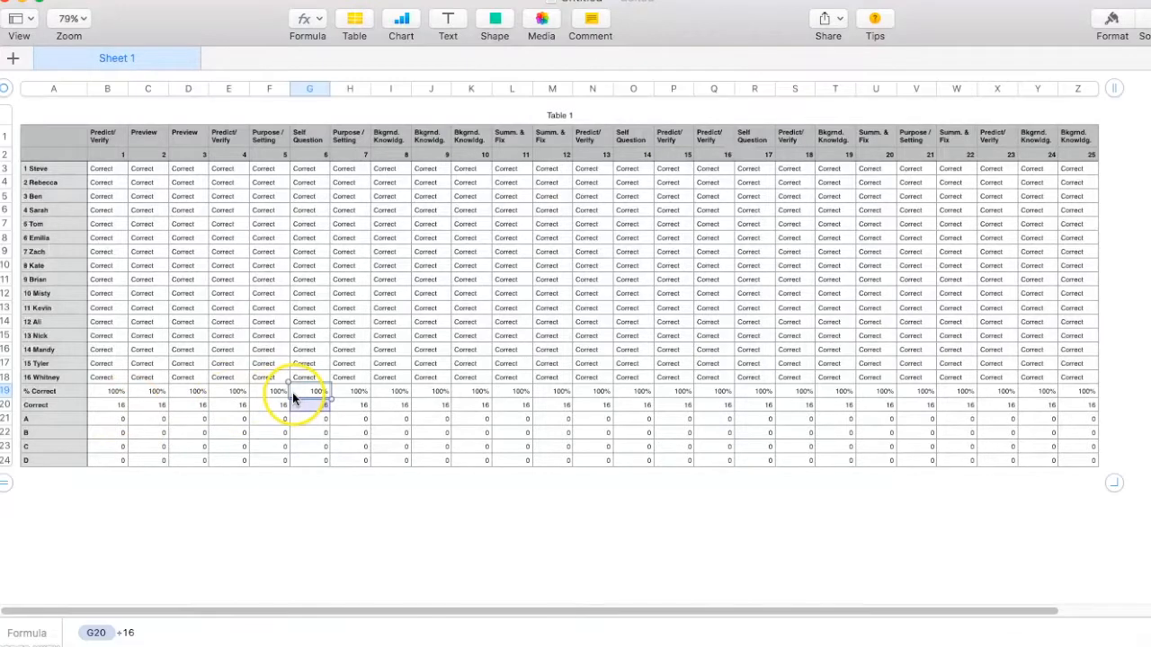
left_click(1113, 90)
left_click(1128, 139)
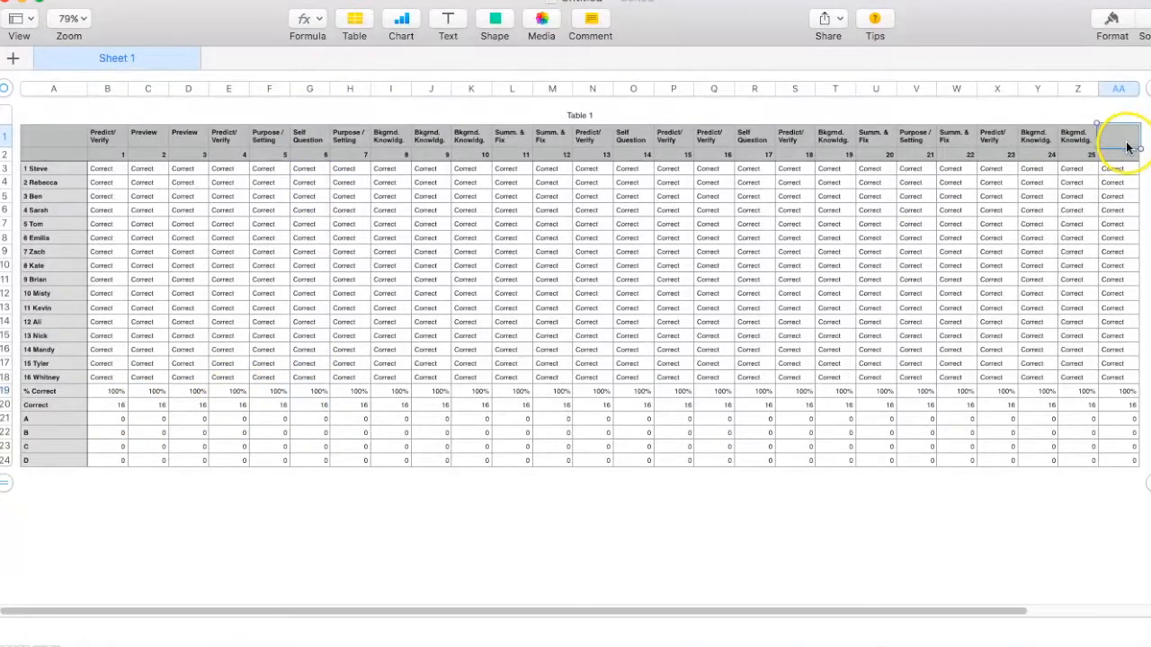
type("Student Averages")
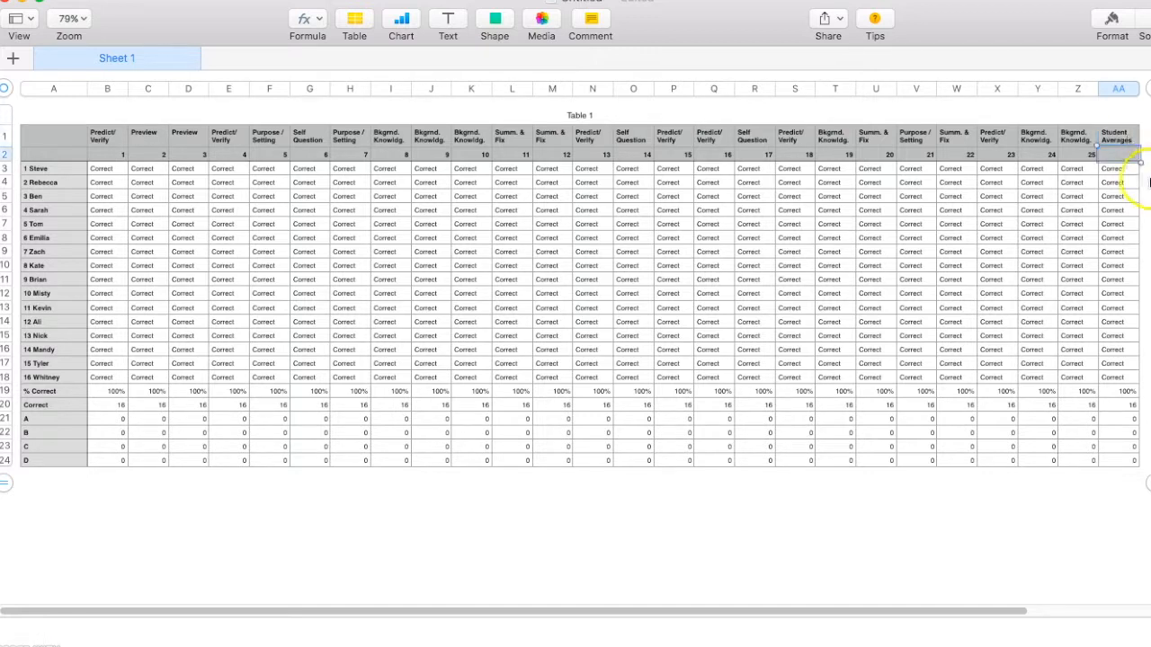
Clear AA3:AA18 and enter a COUNTIF formula in AA3 that counts "=Correct" across B3:Z3
left_click_drag(1118, 169, 1122, 378)
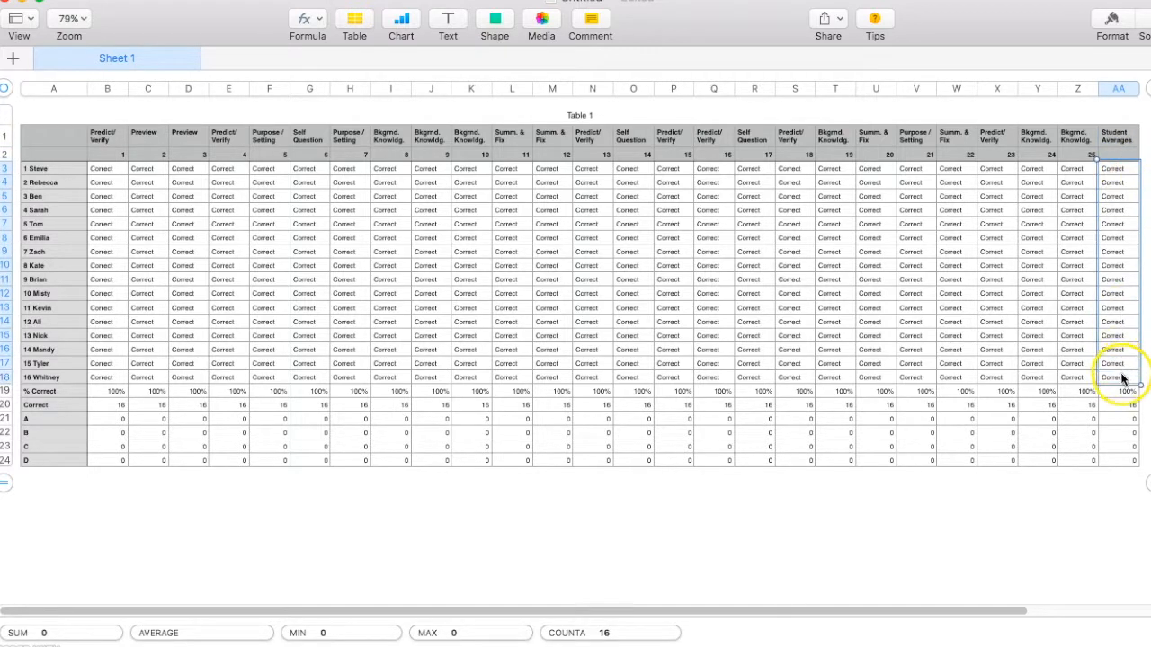
key("Delete")
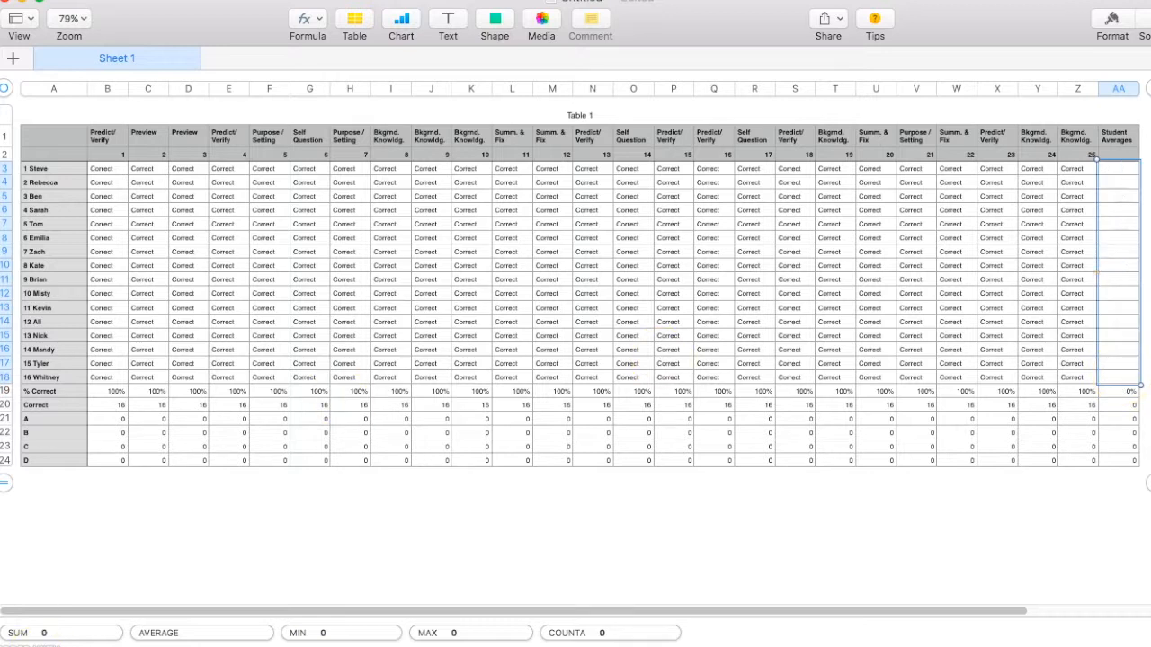
double_click(1115, 171)
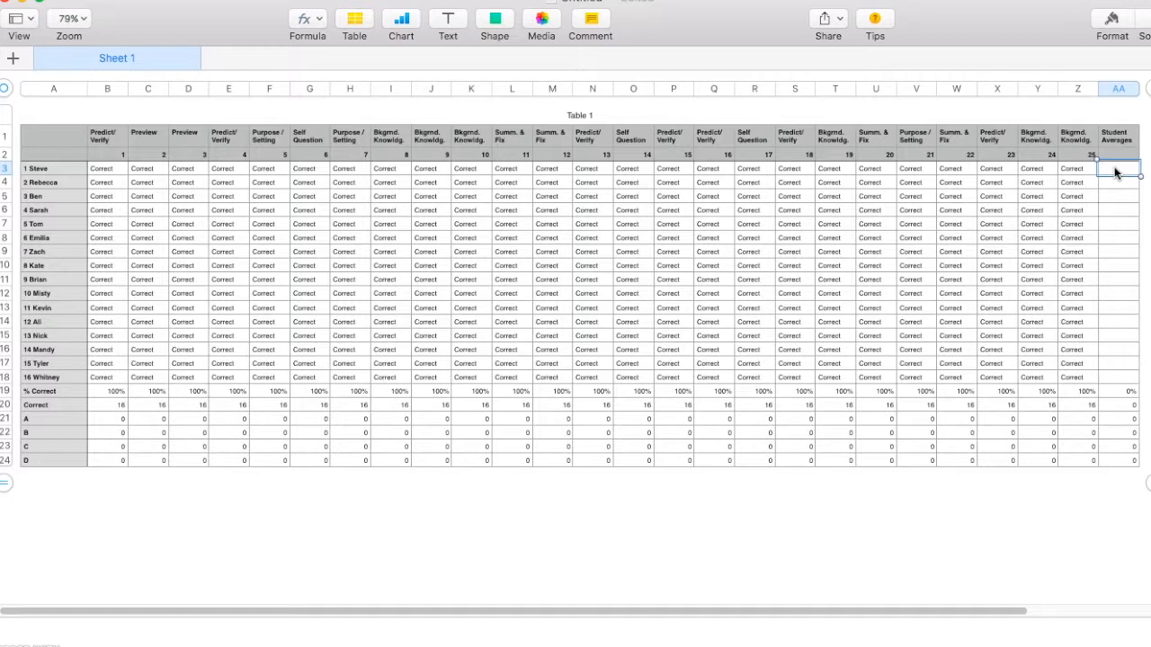
type("=COUNTIF")
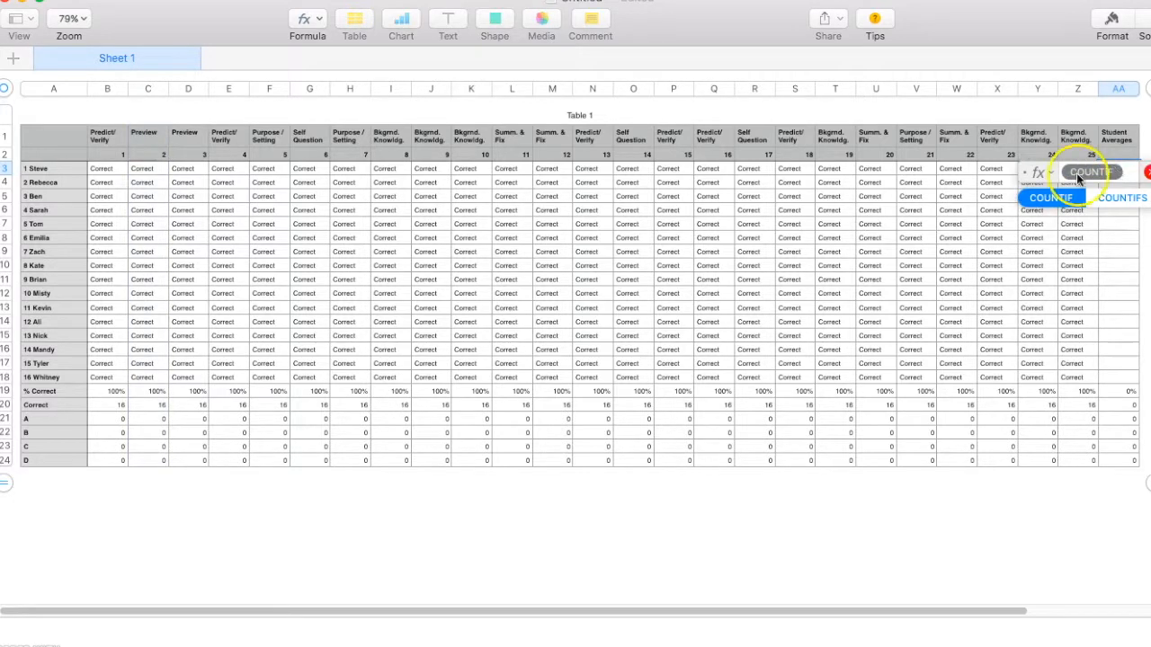
left_click(1044, 198)
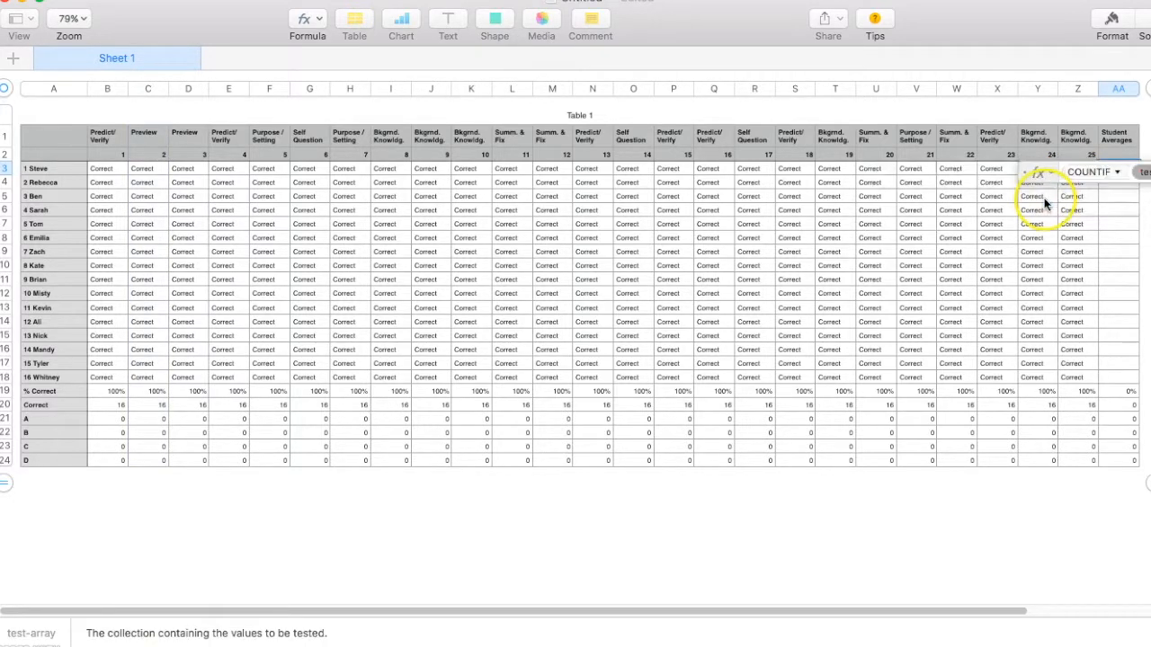
left_click_drag(105, 173, 1085, 173)
left_click(1083, 173)
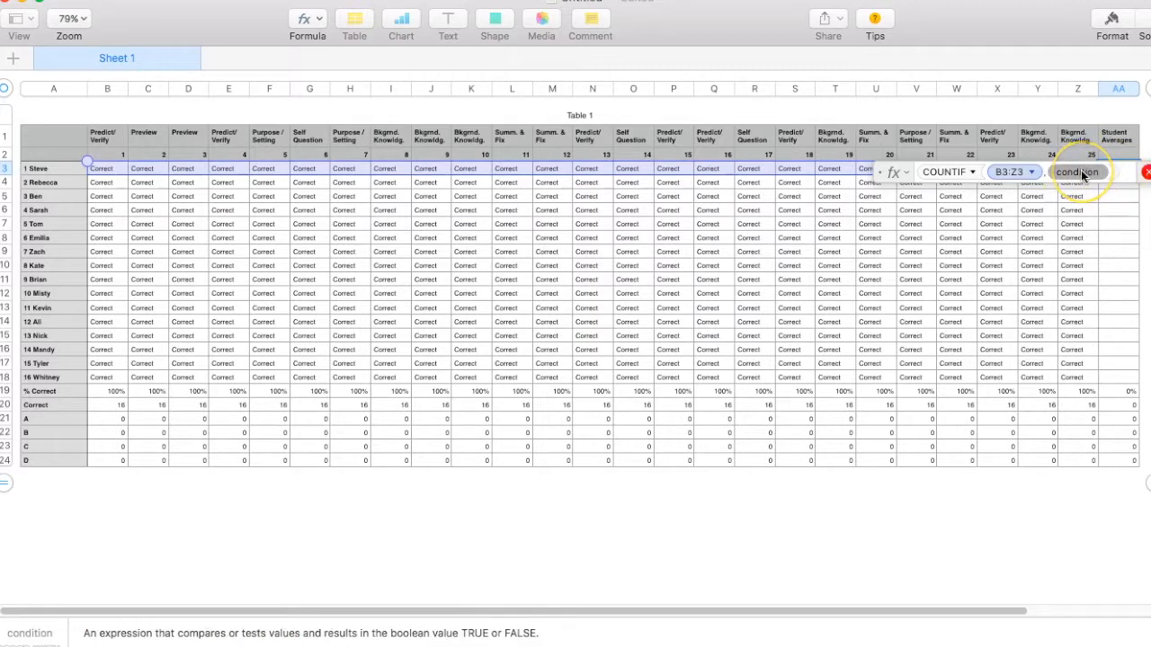
type("\"=Correct\"")
key("Return")
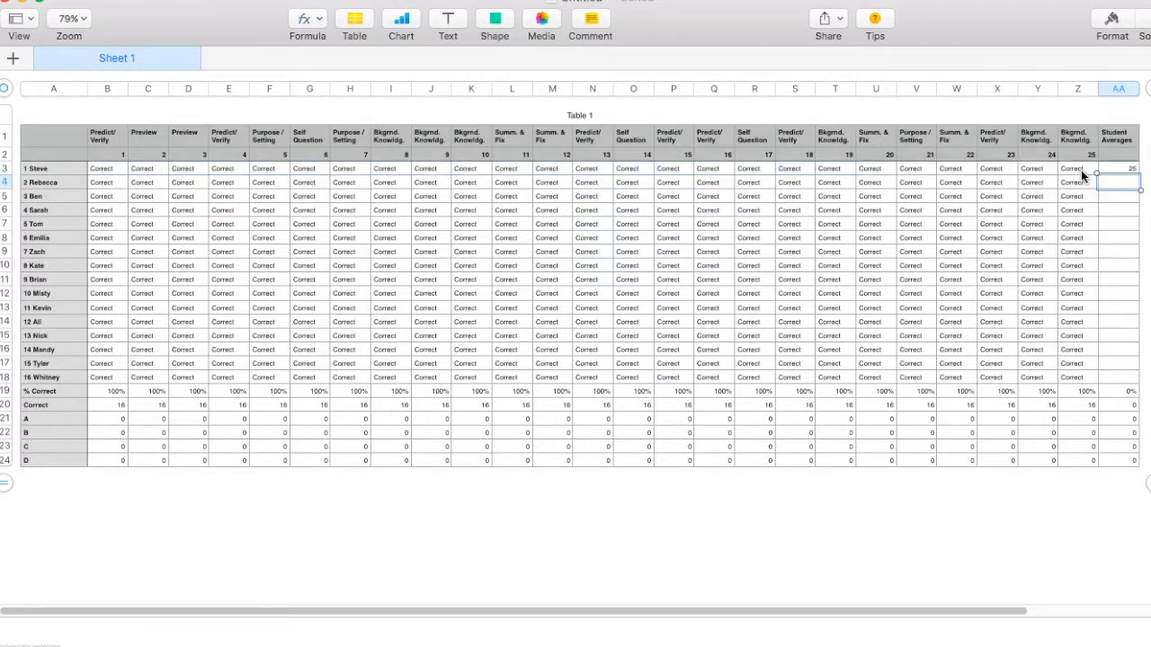
Extend the COUNTIF formula in AA3 so its result is divided by 25
left_click(1111, 169)
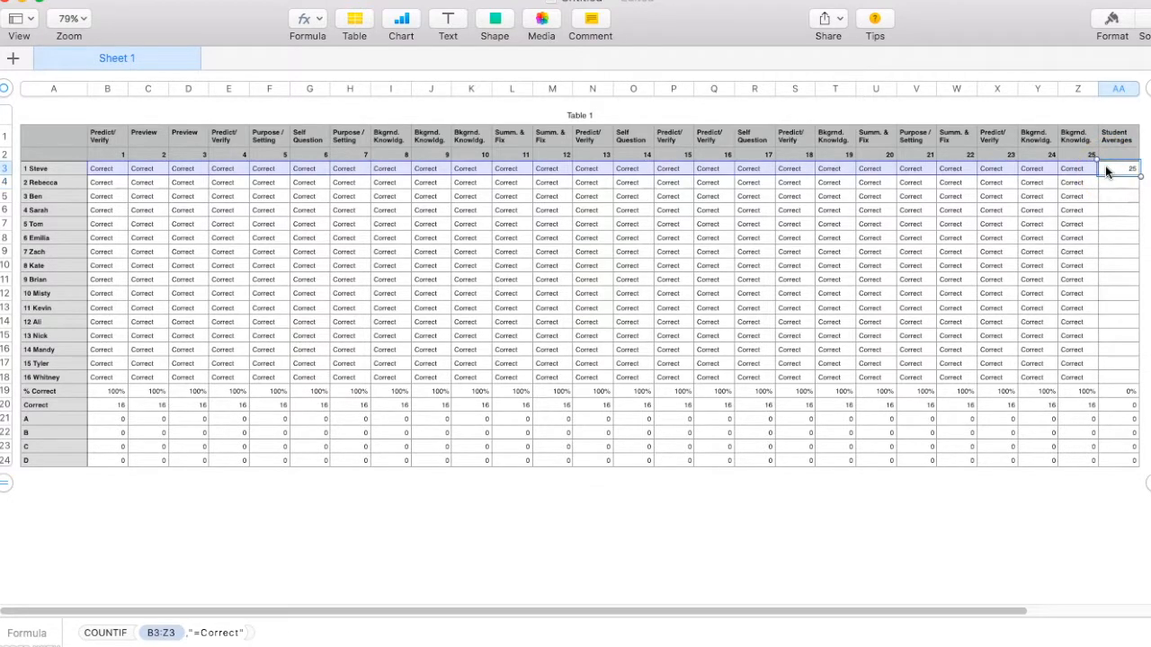
double_click(1107, 170)
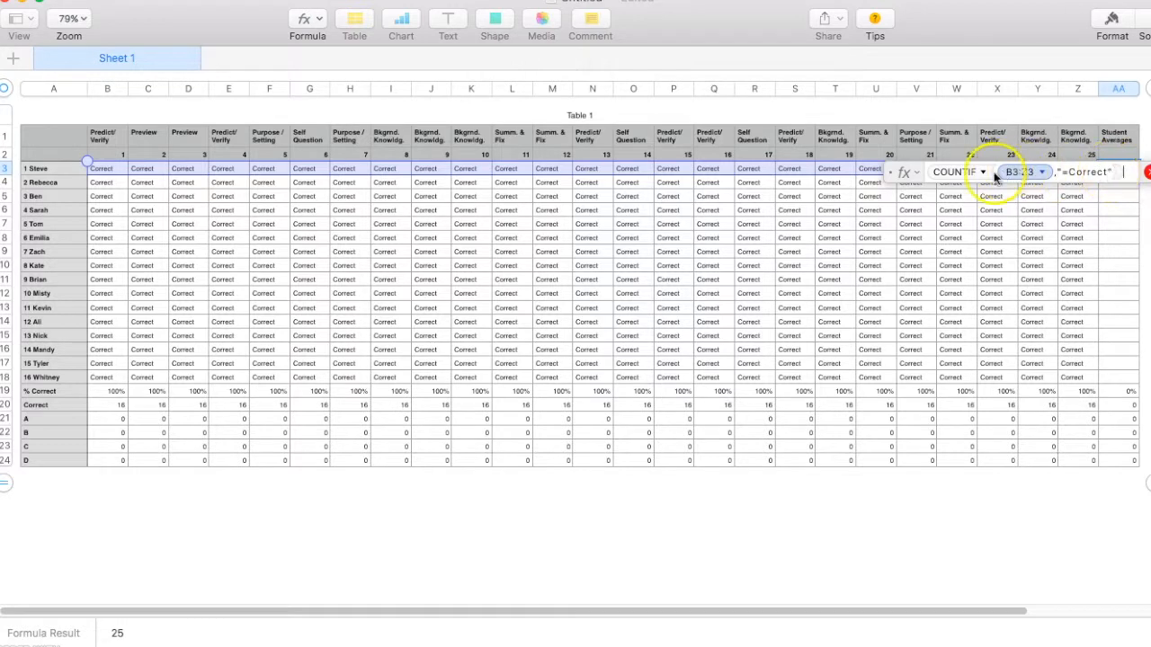
type("+")
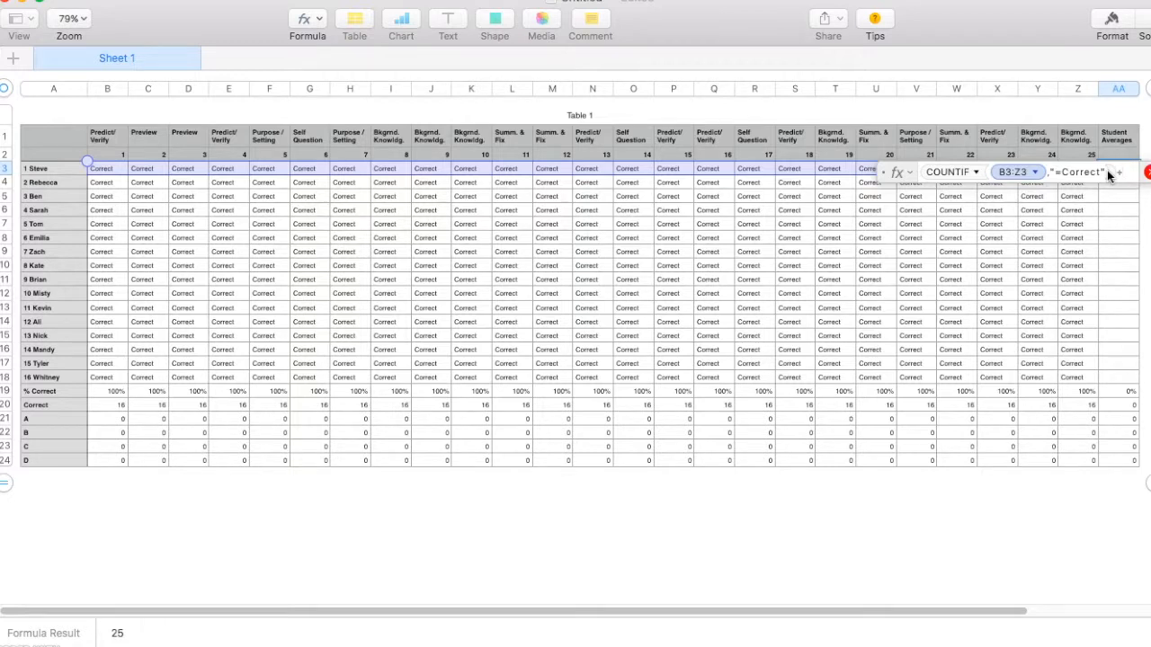
type("25")
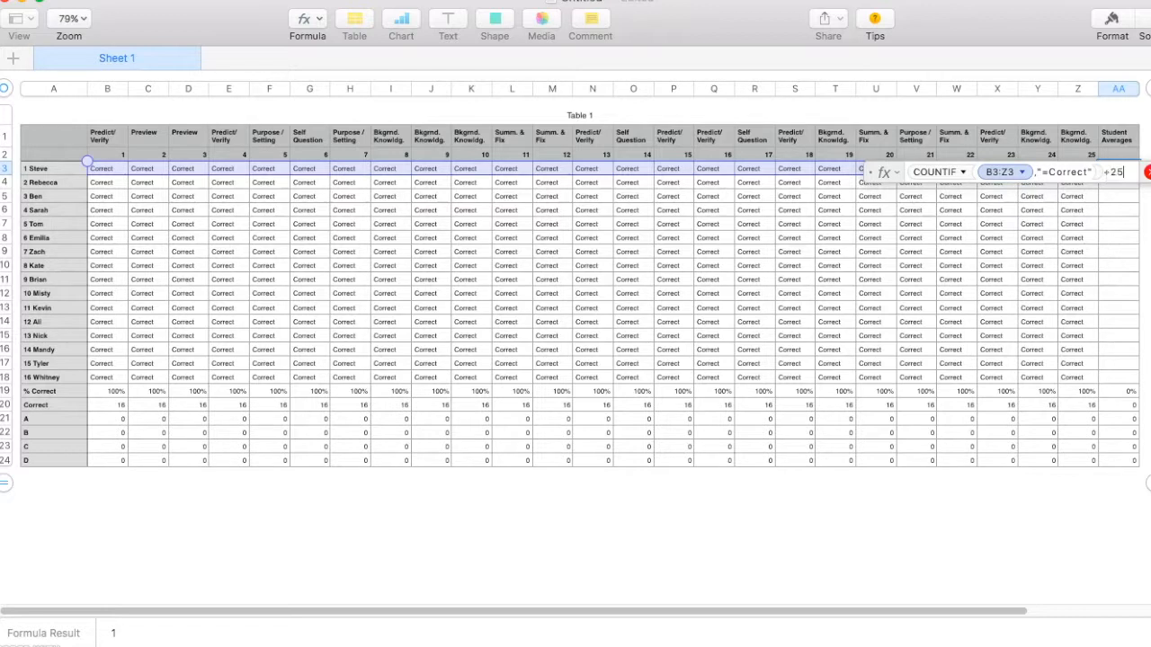
key("Return")
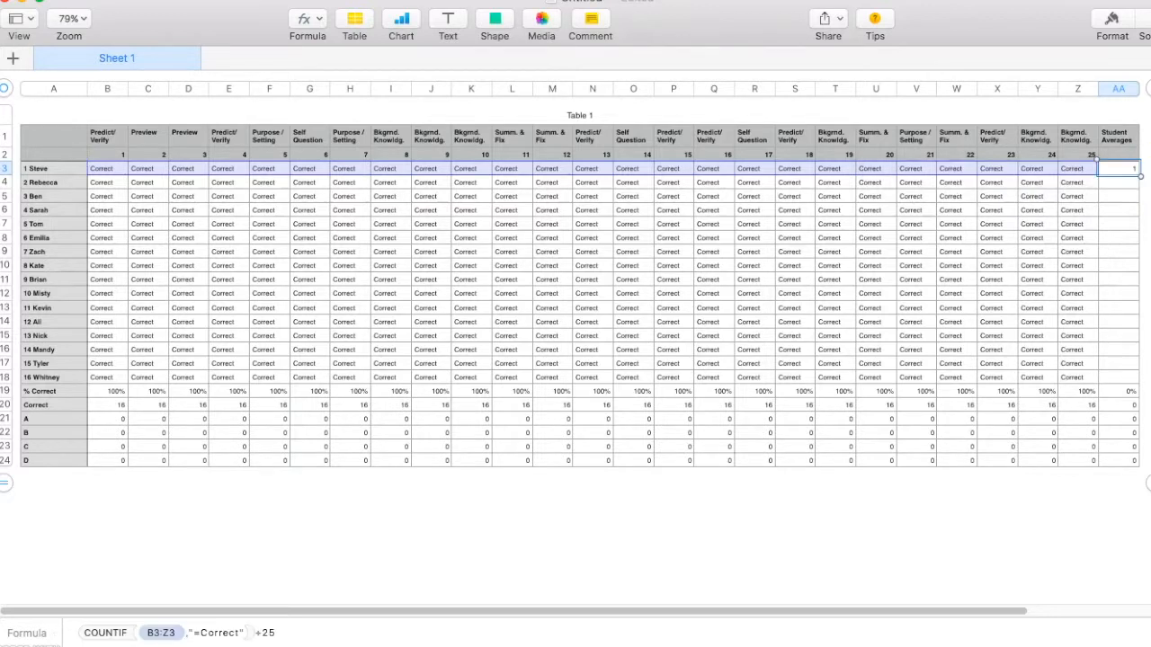
Set the data format of the student average in AA3 to Percentage
double_click(1117, 169)
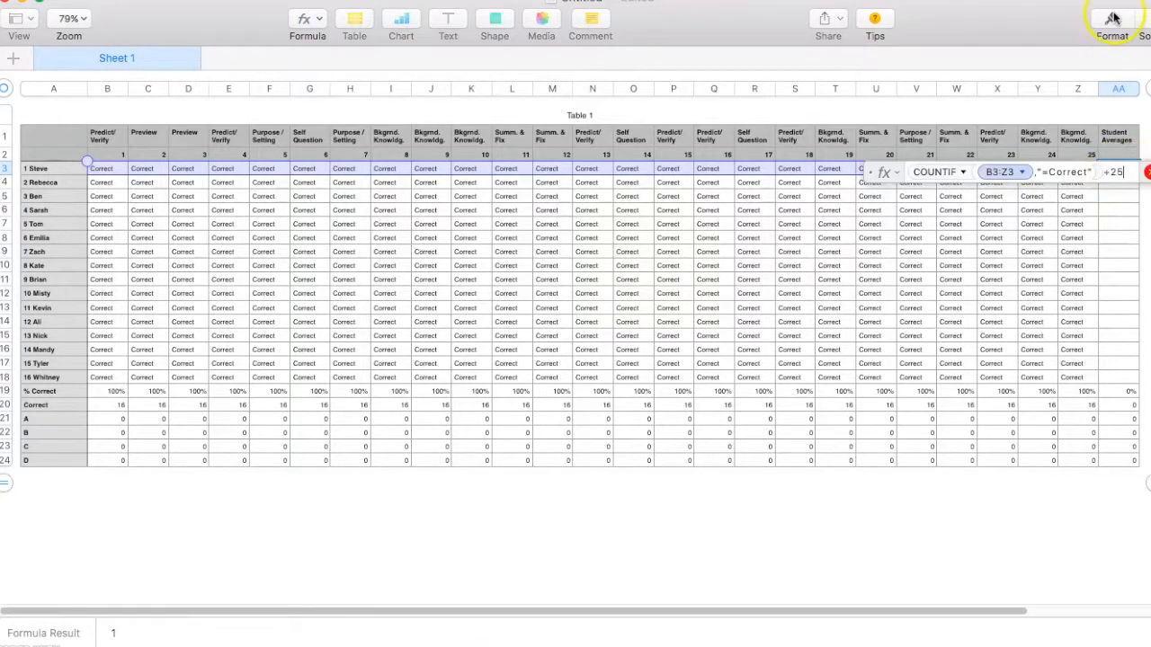
key("Return")
left_click(1112, 23)
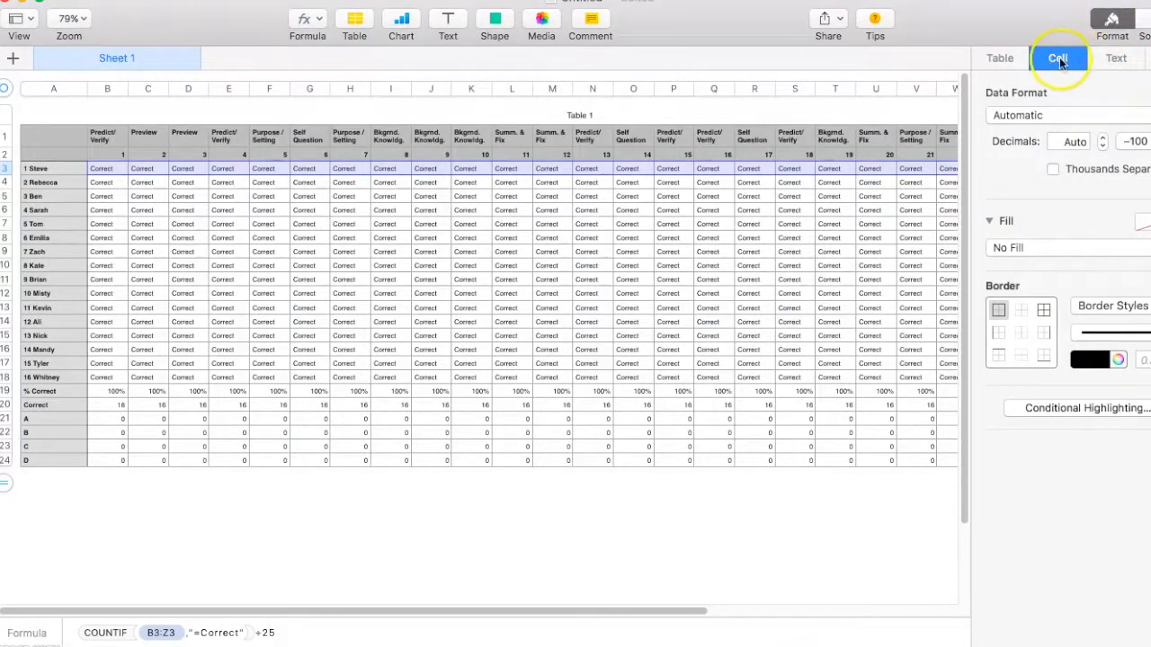
left_click(1051, 115)
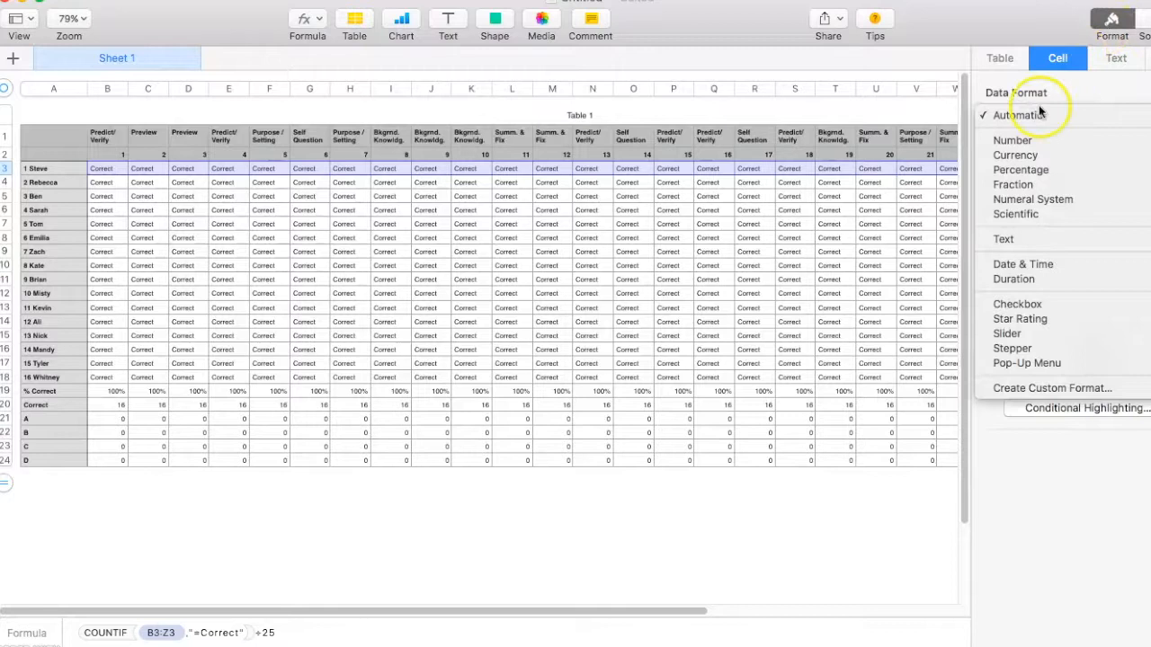
left_click(1036, 174)
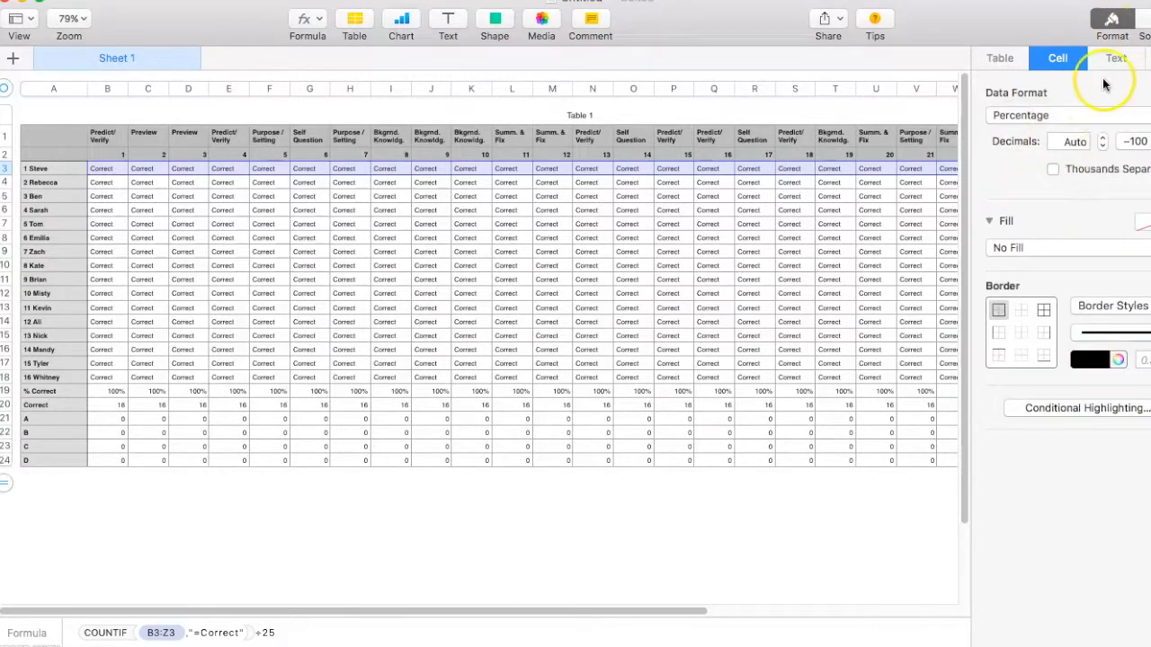
left_click(1112, 23)
left_click(1142, 171)
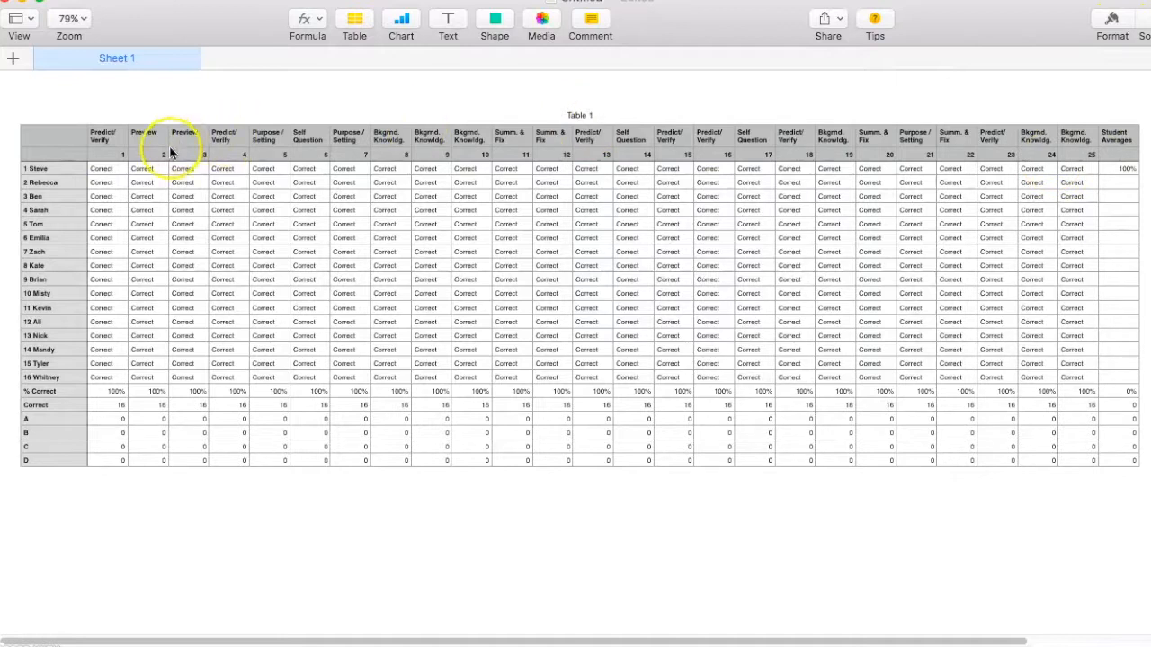
Test the student average by setting V3 to B and R3 to C, and undo both answer changes
left_click(910, 169)
left_click(941, 169)
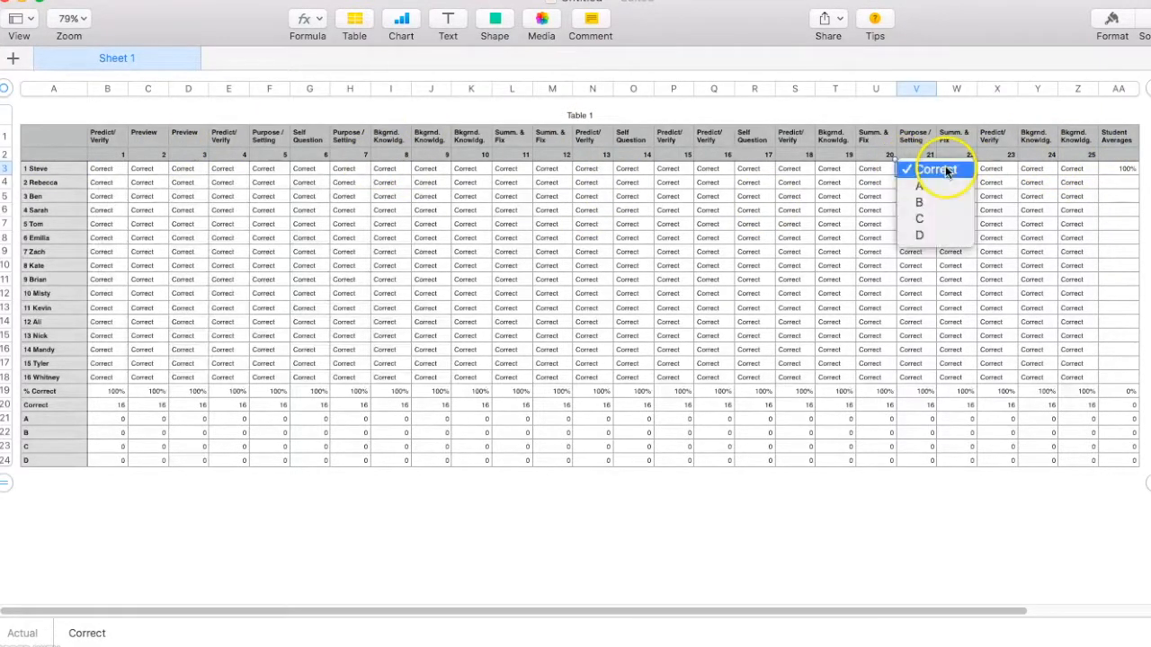
left_click(930, 206)
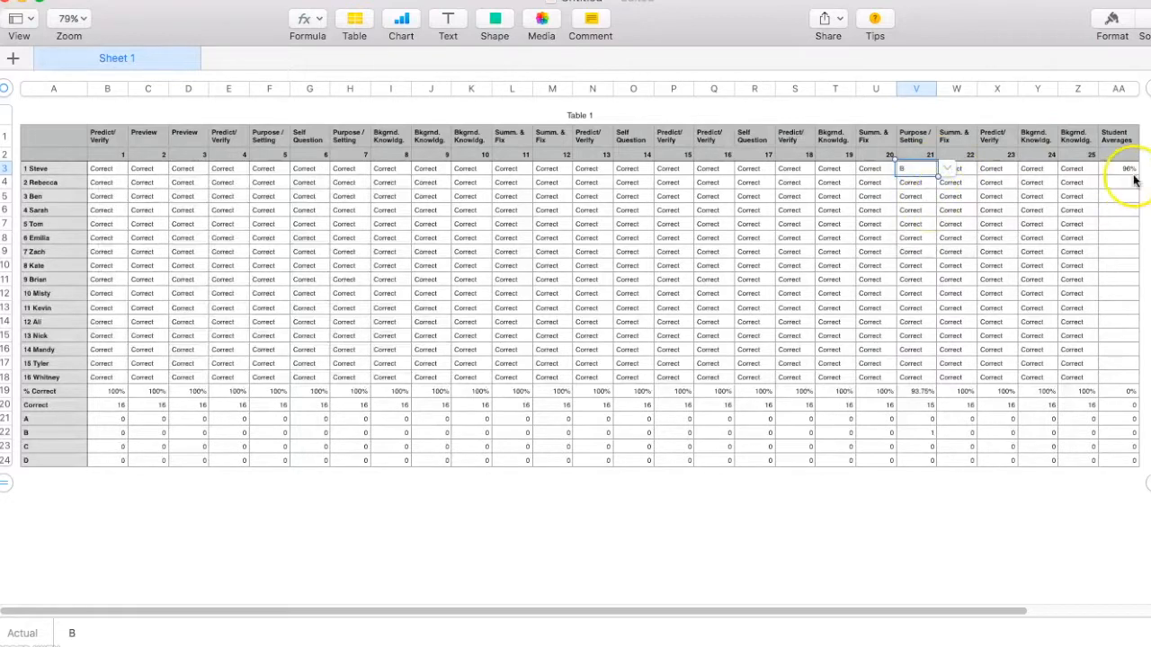
left_click(746, 169)
left_click(768, 169)
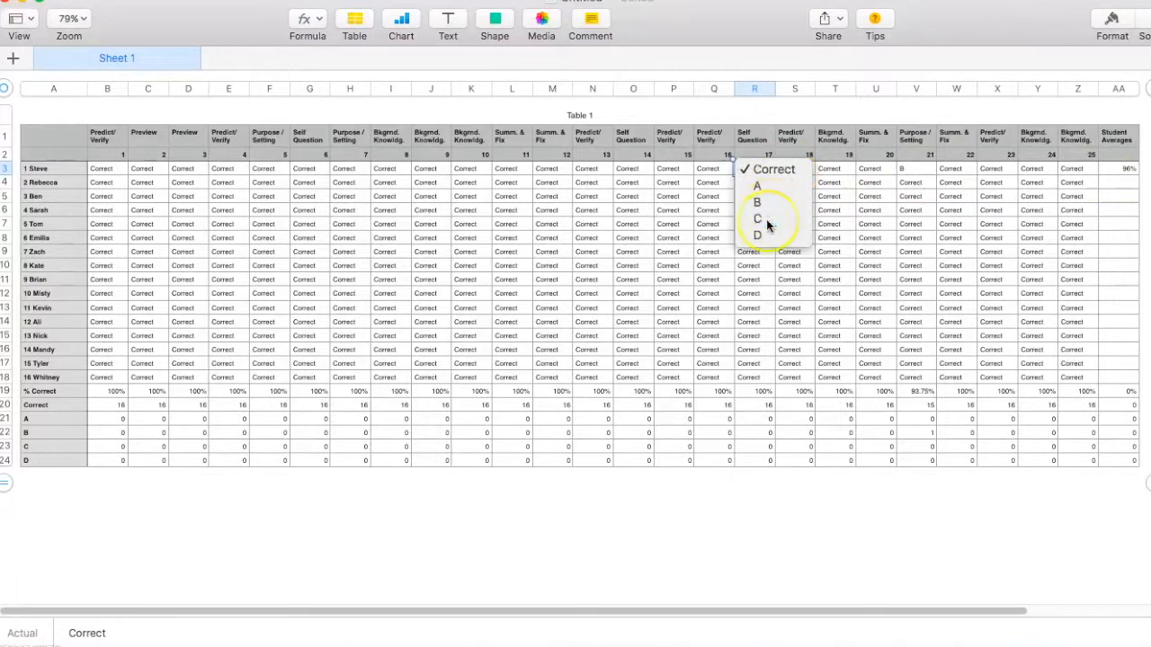
left_click(766, 220)
key("super+z")
key("super+z")
left_click(1149, 168)
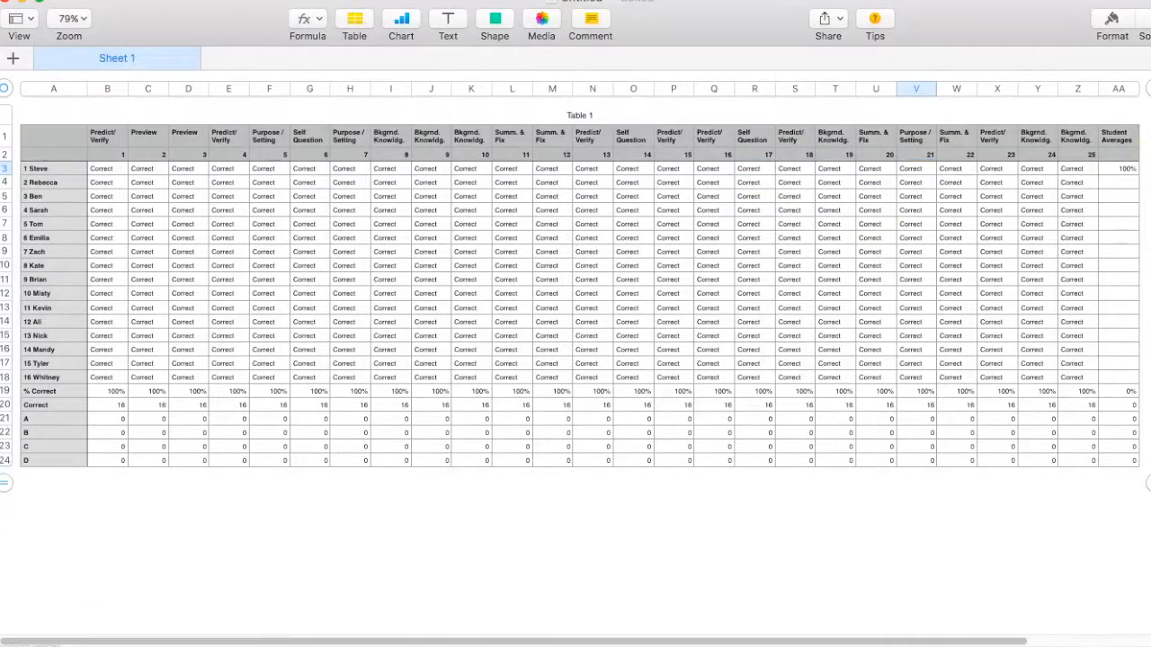
Fill the student average formula from AA3 down through AA18
left_click(1113, 169)
left_click_drag(1121, 195, 1123, 382)
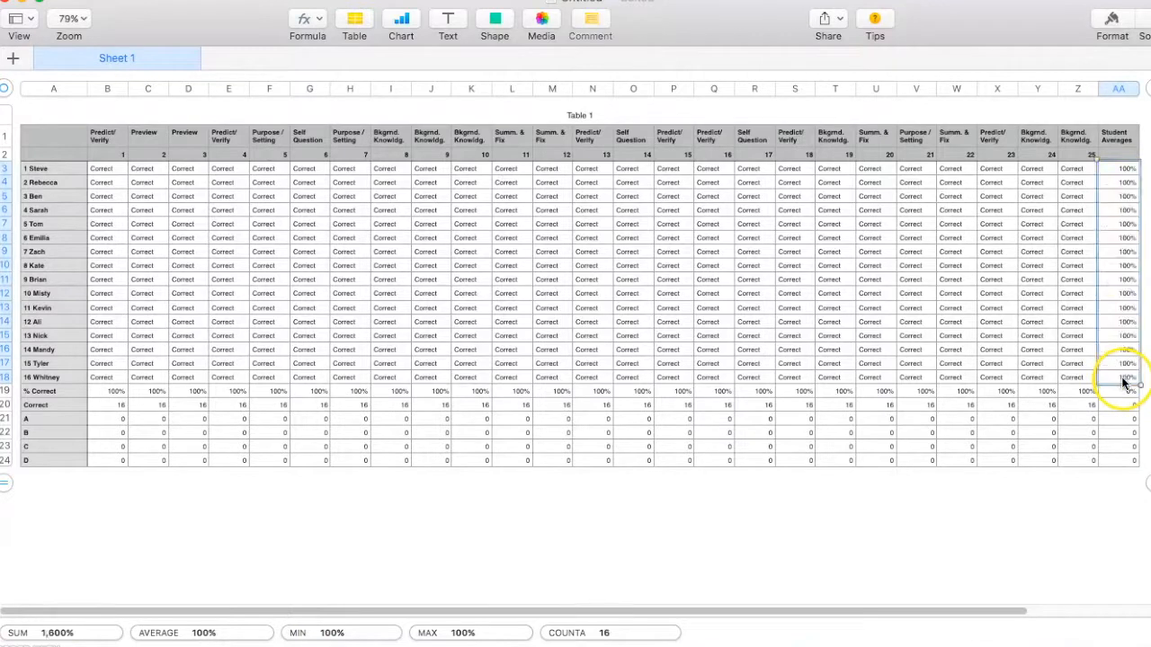
left_click(1147, 310)
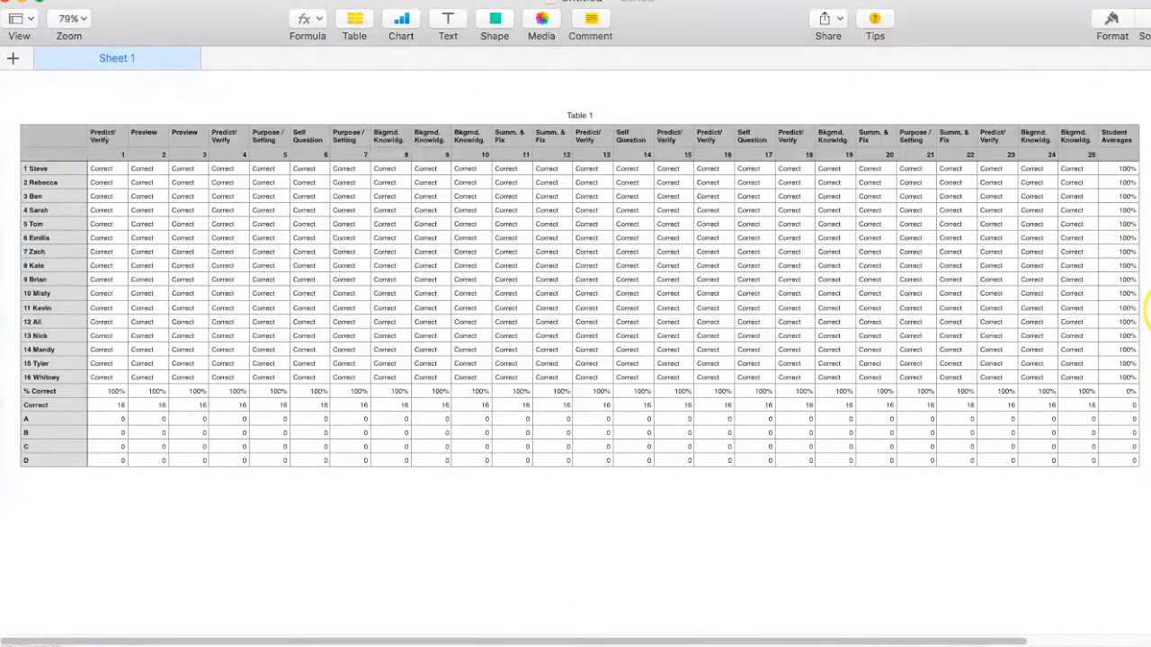
Test the filled averages by setting Y12 to B, X15 to A and W15 to B, and undo all three answer changes
left_click(1036, 295)
left_click(1066, 293)
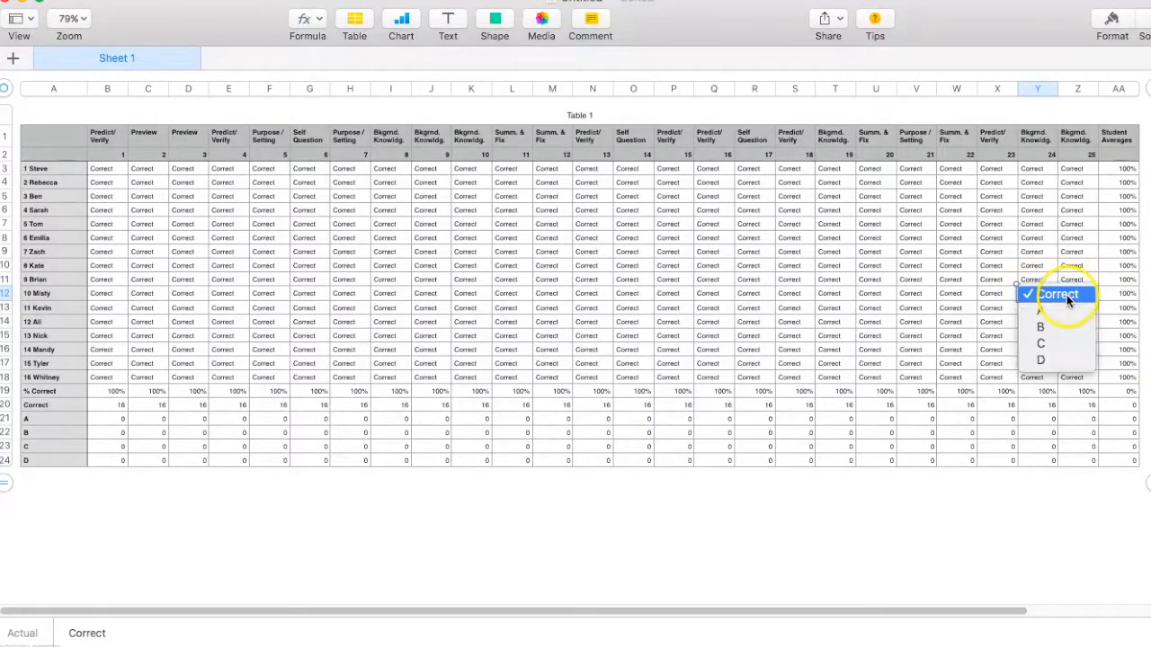
left_click(1052, 326)
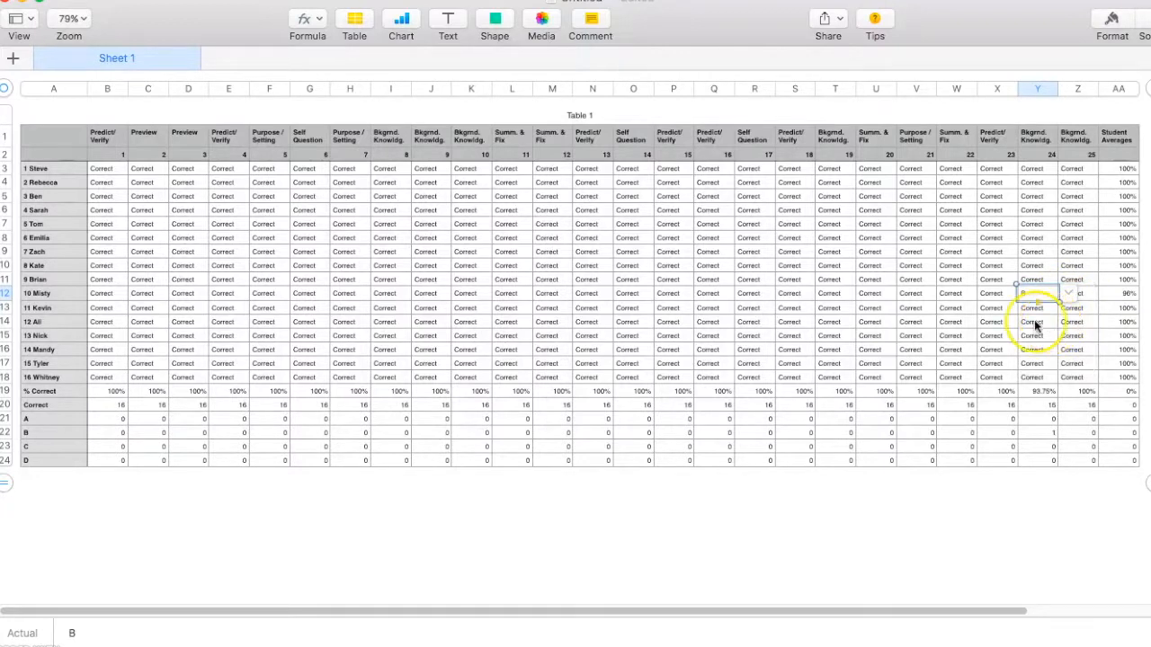
left_click(989, 340)
left_click(1023, 338)
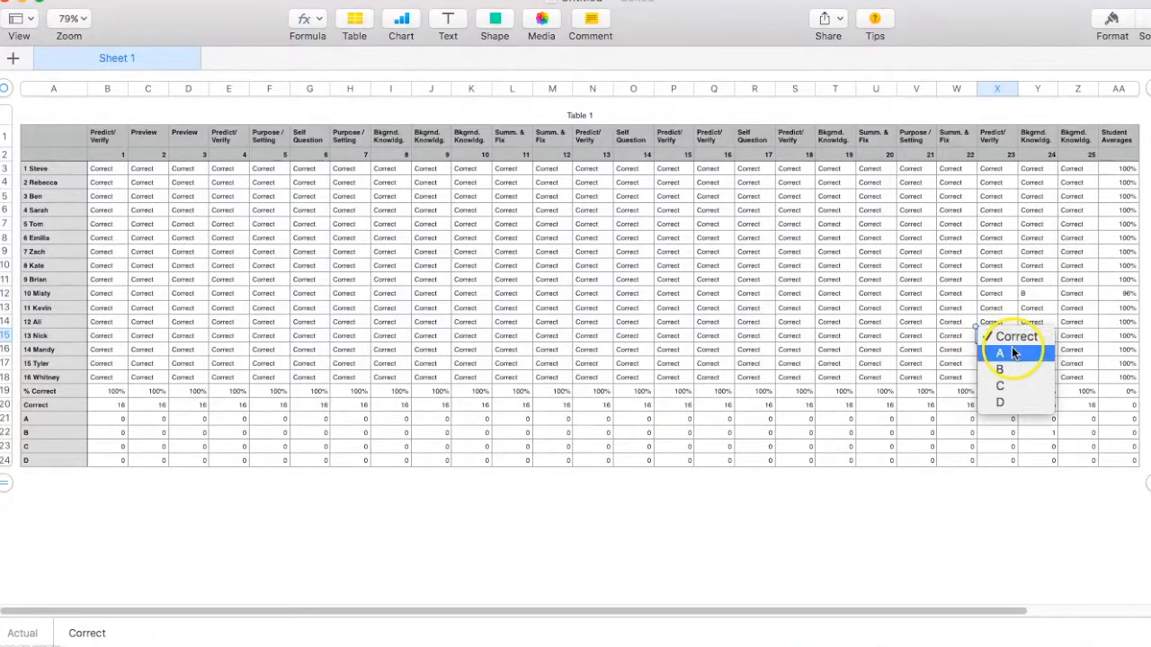
left_click(992, 349)
left_click(956, 332)
left_click(989, 336)
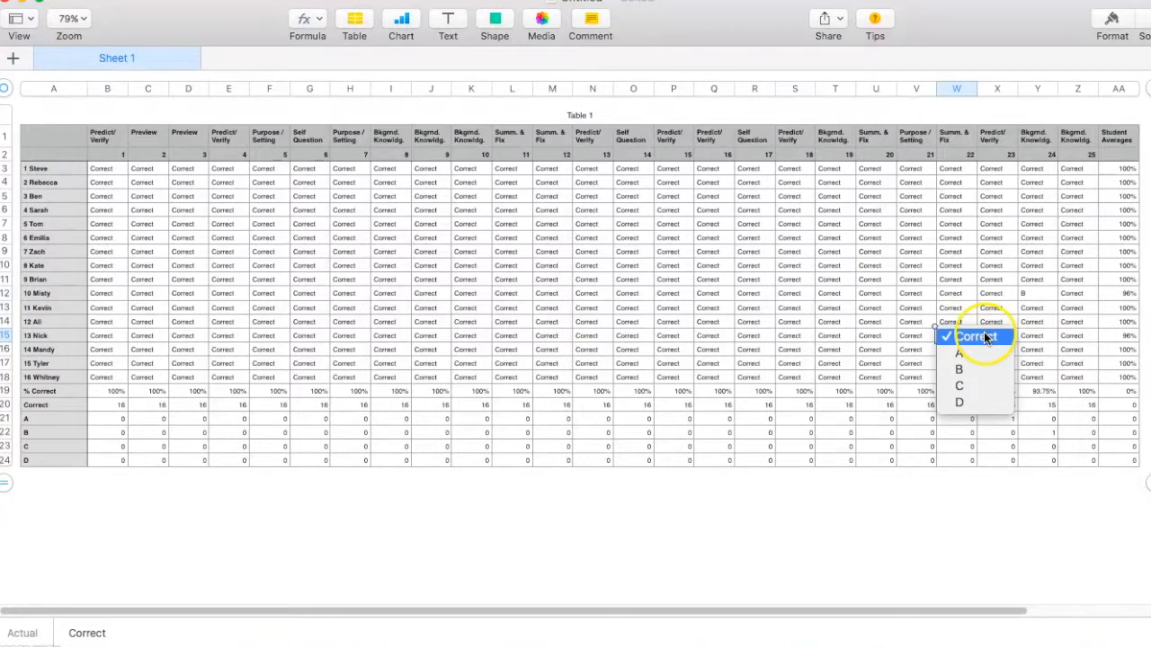
left_click(971, 367)
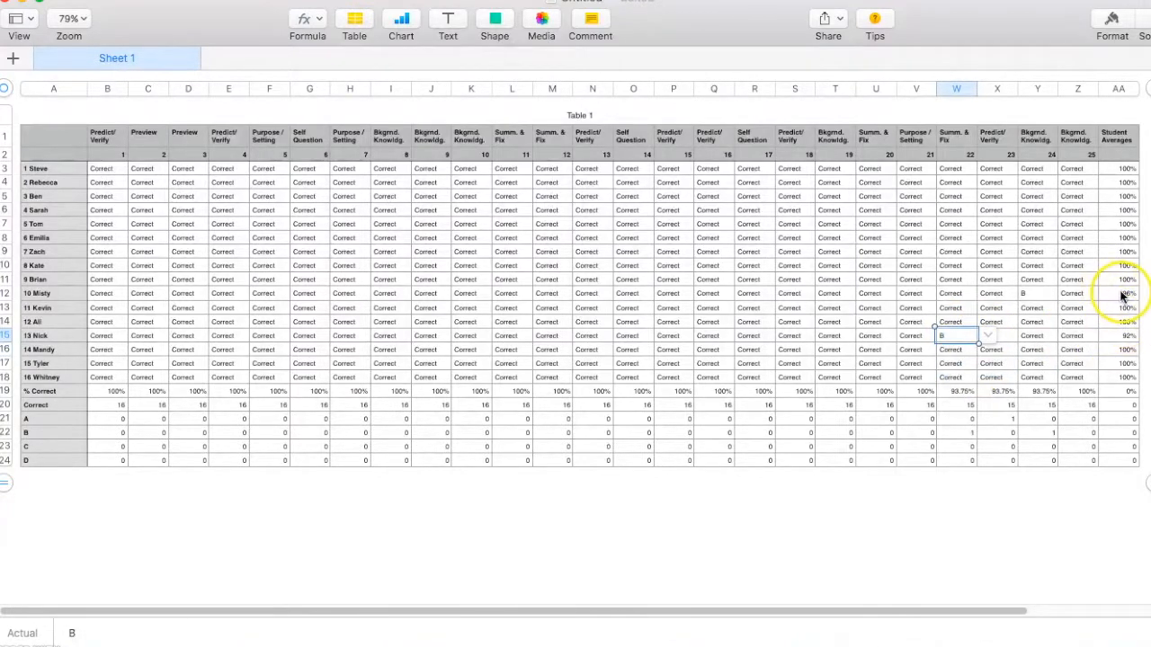
left_click(1143, 340)
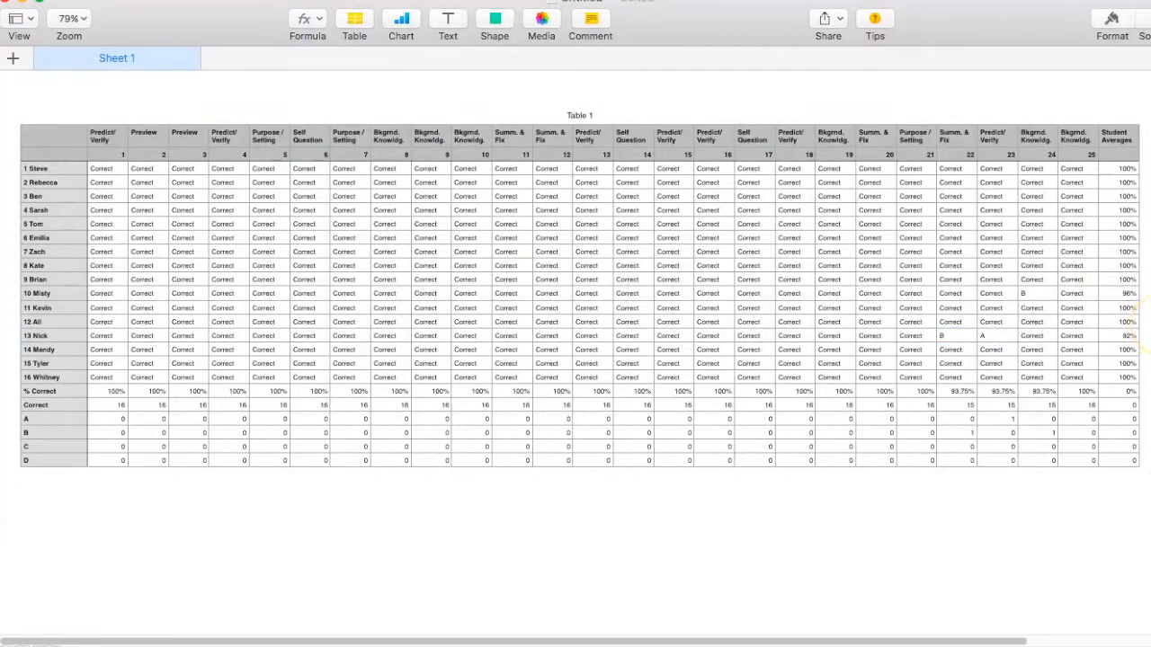
key("super+z")
key("super+z")
key("super+z")
left_click(1147, 325)
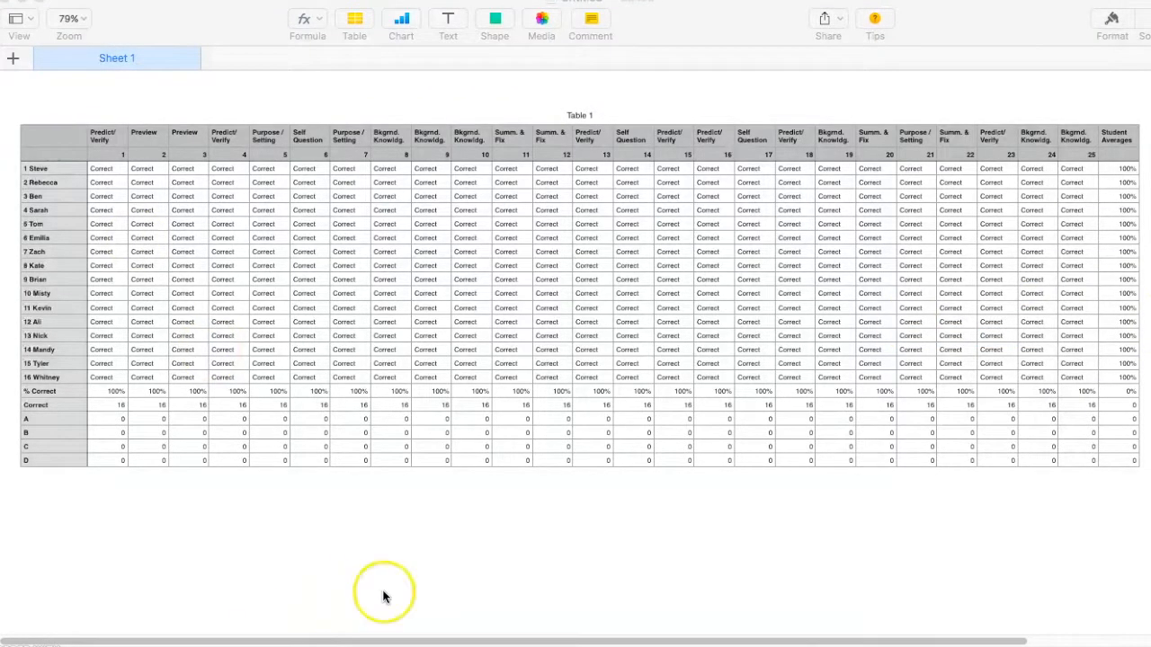
Replace the formula in AA19 with the AVERAGE of the student averages in AA3:AA18
left_click(1112, 395)
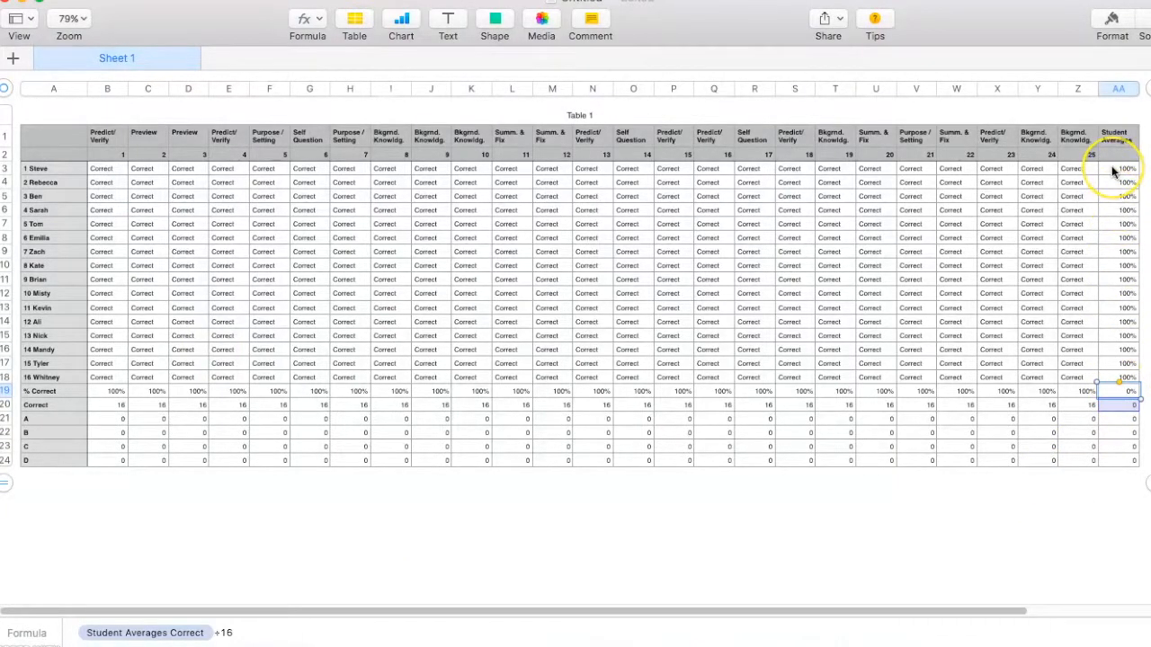
left_click_drag(1112, 171, 1112, 376)
left_click(1112, 397)
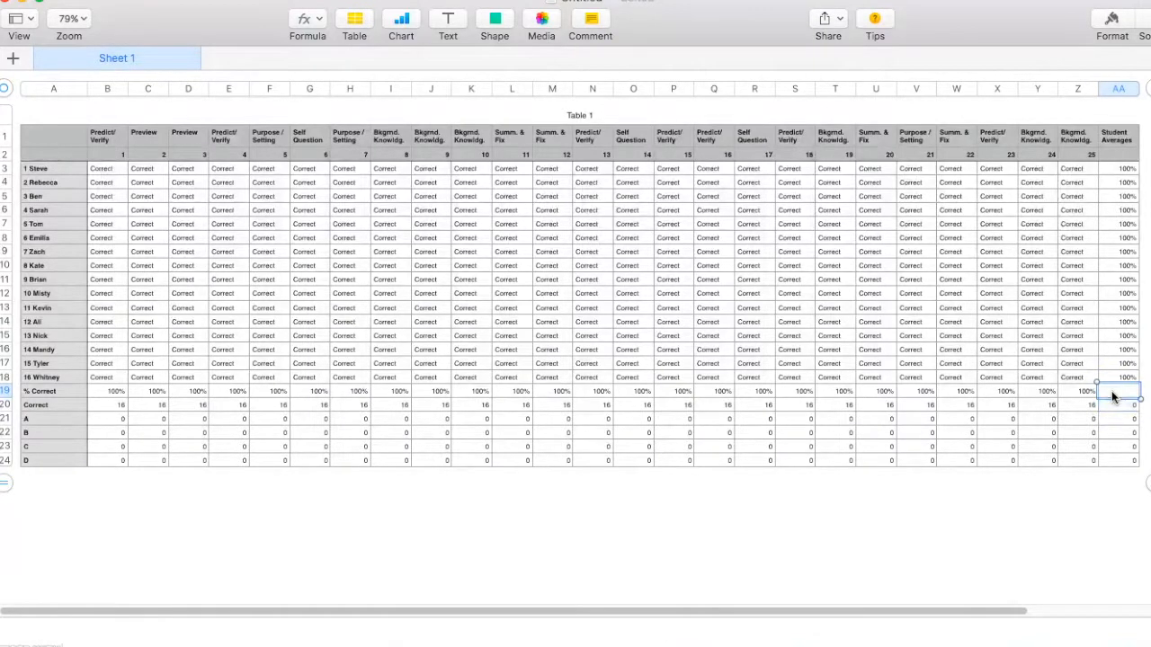
key("equal")
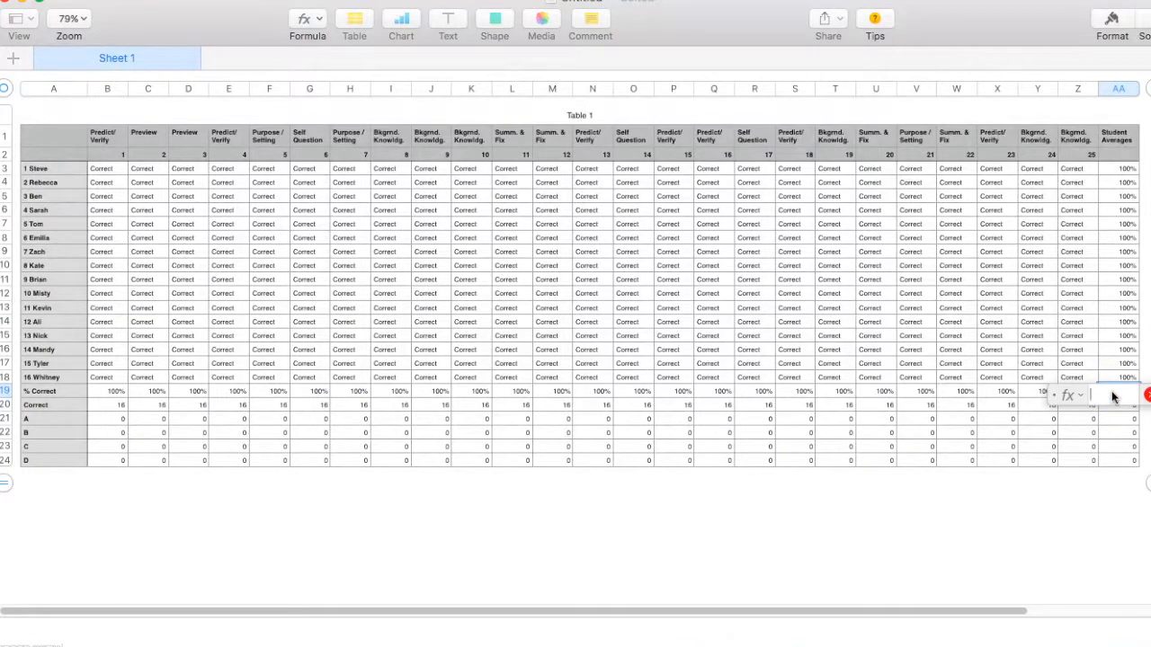
type("average")
left_click(1050, 420)
left_click(1129, 398)
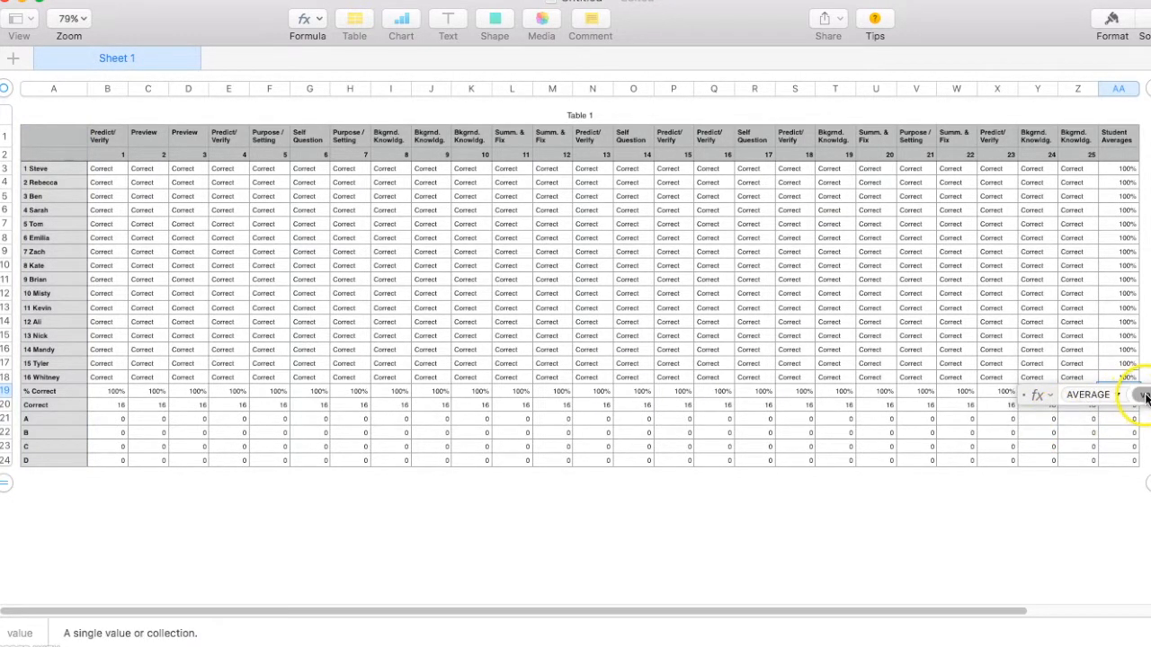
left_click(1142, 397)
left_click_drag(1122, 172, 1108, 387)
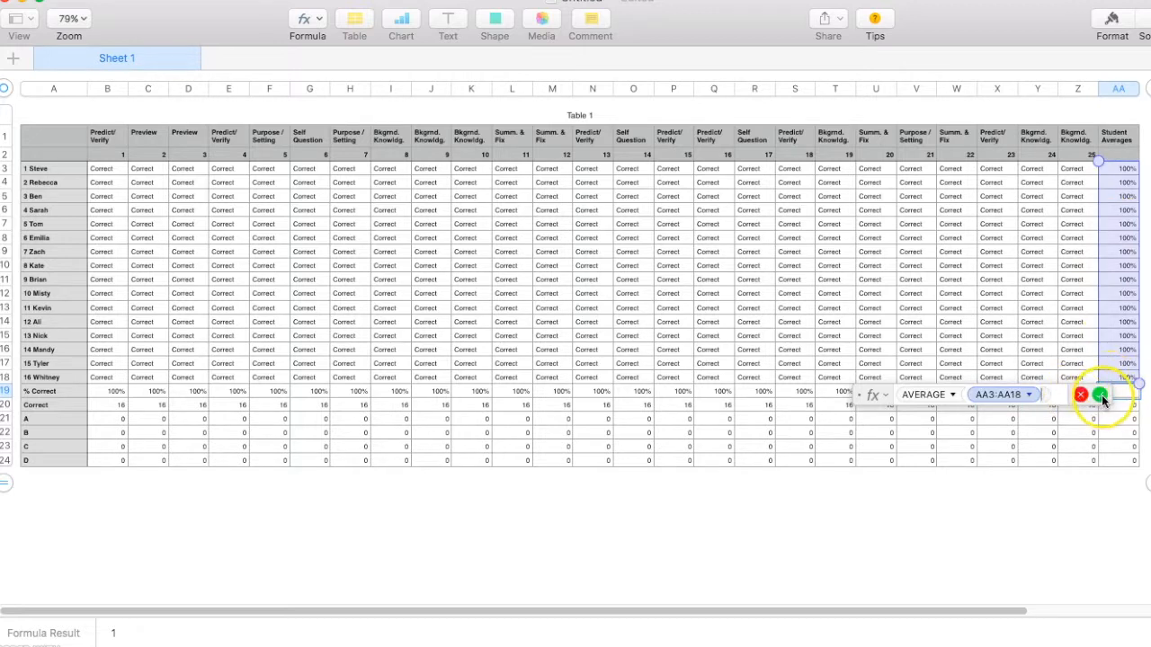
left_click(1101, 397)
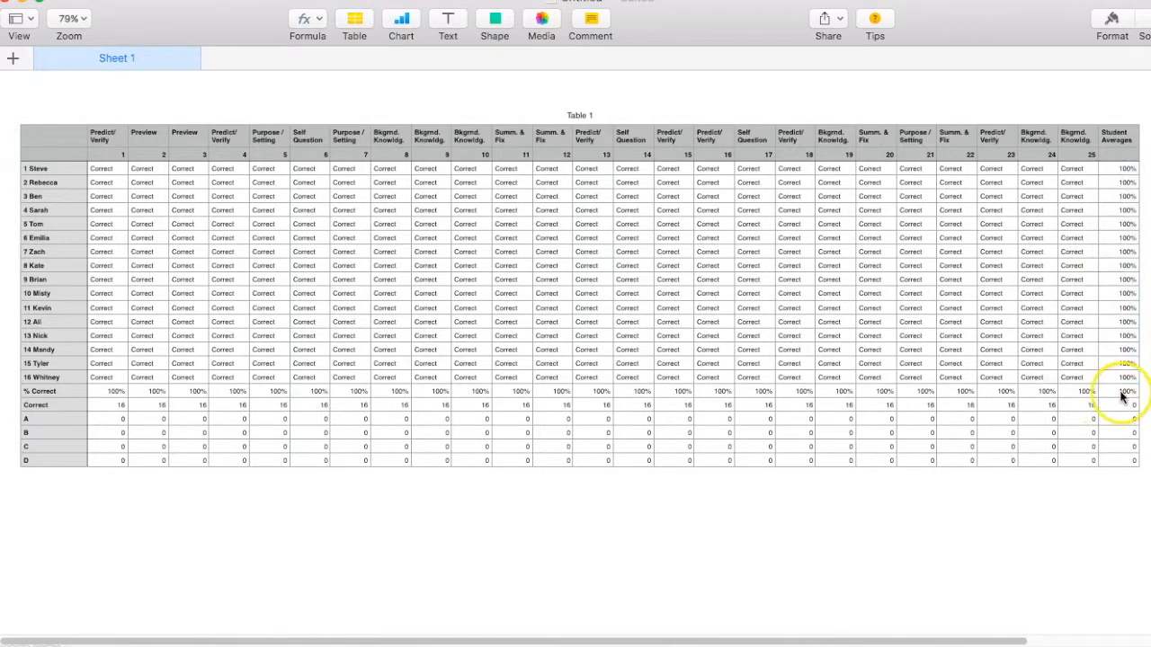
Test the class average by setting Y7 to A and V11 to B, and undo both answer changes
left_click(1030, 223)
left_click(1056, 224)
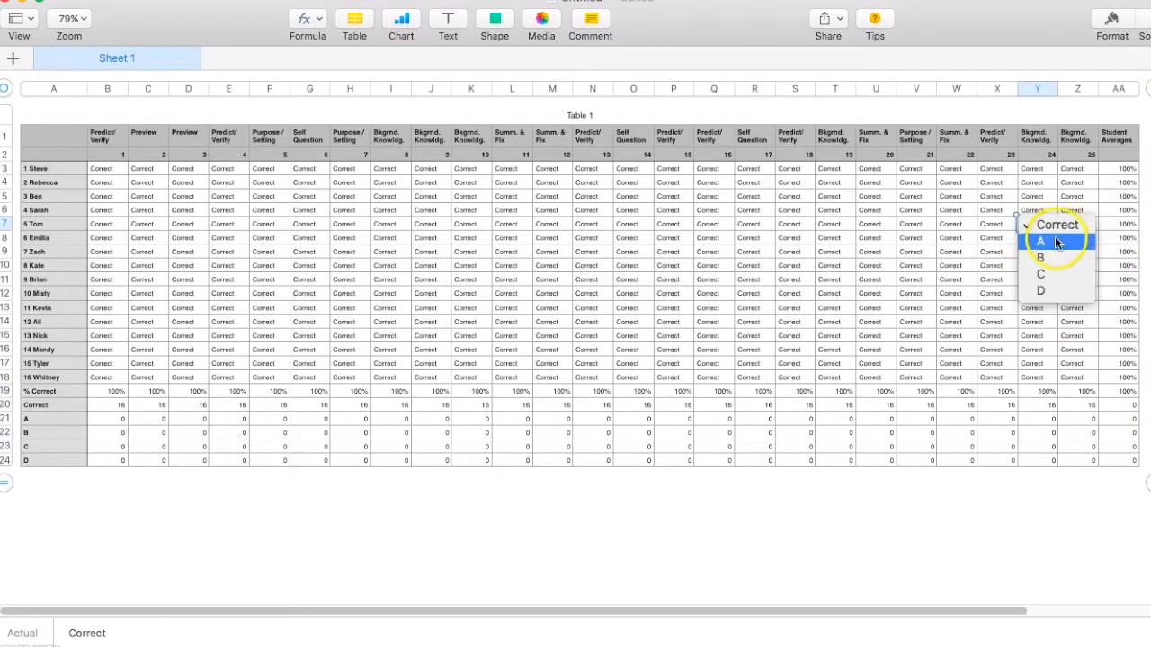
left_click(1054, 239)
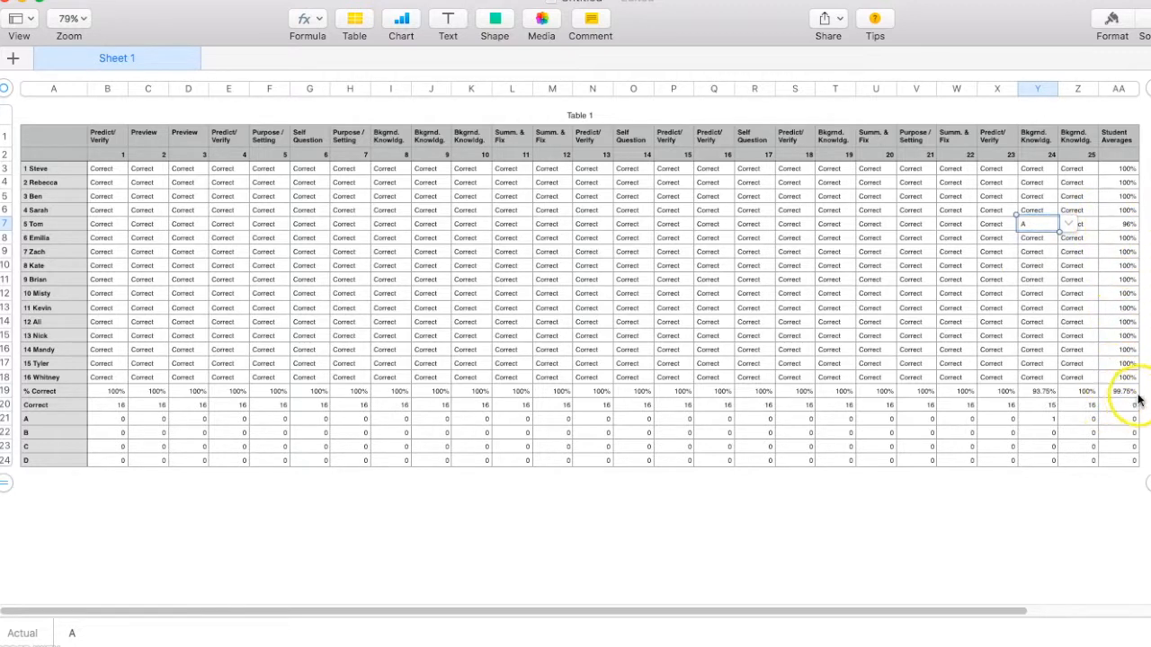
left_click(897, 279)
left_click(941, 281)
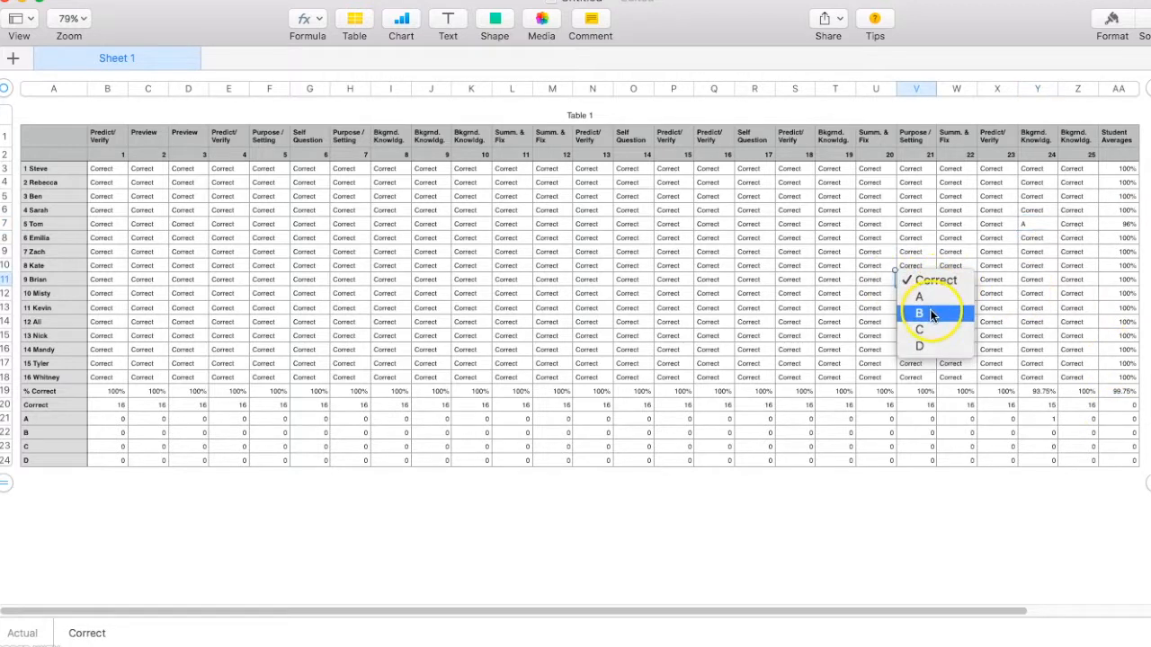
left_click(931, 313)
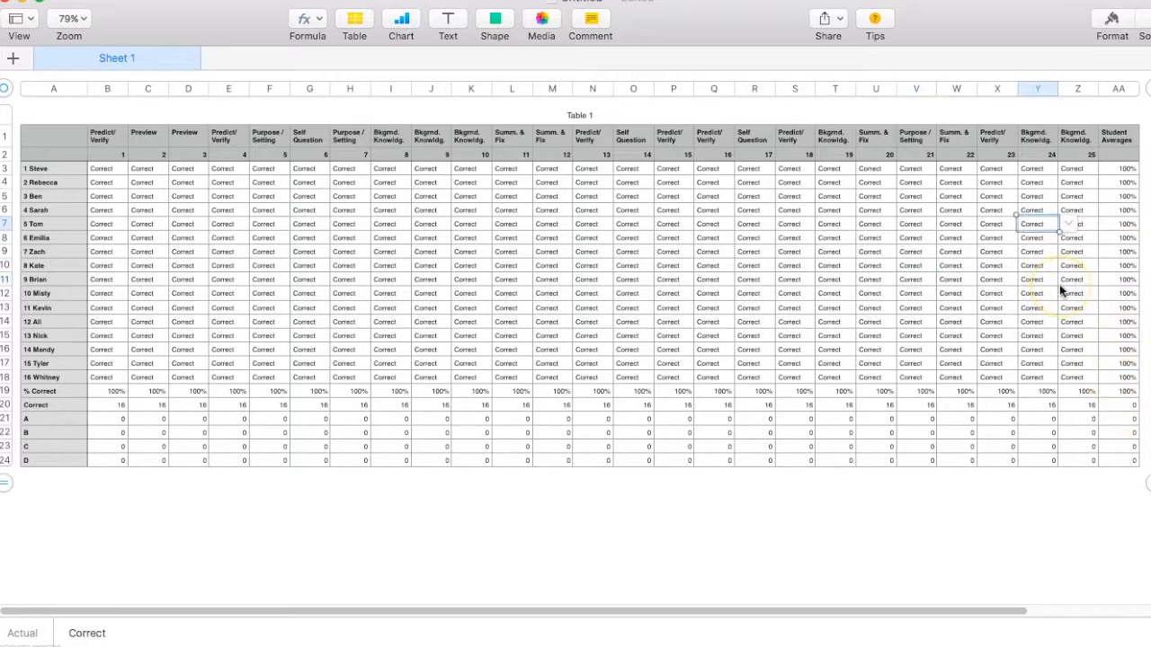
left_click(839, 561)
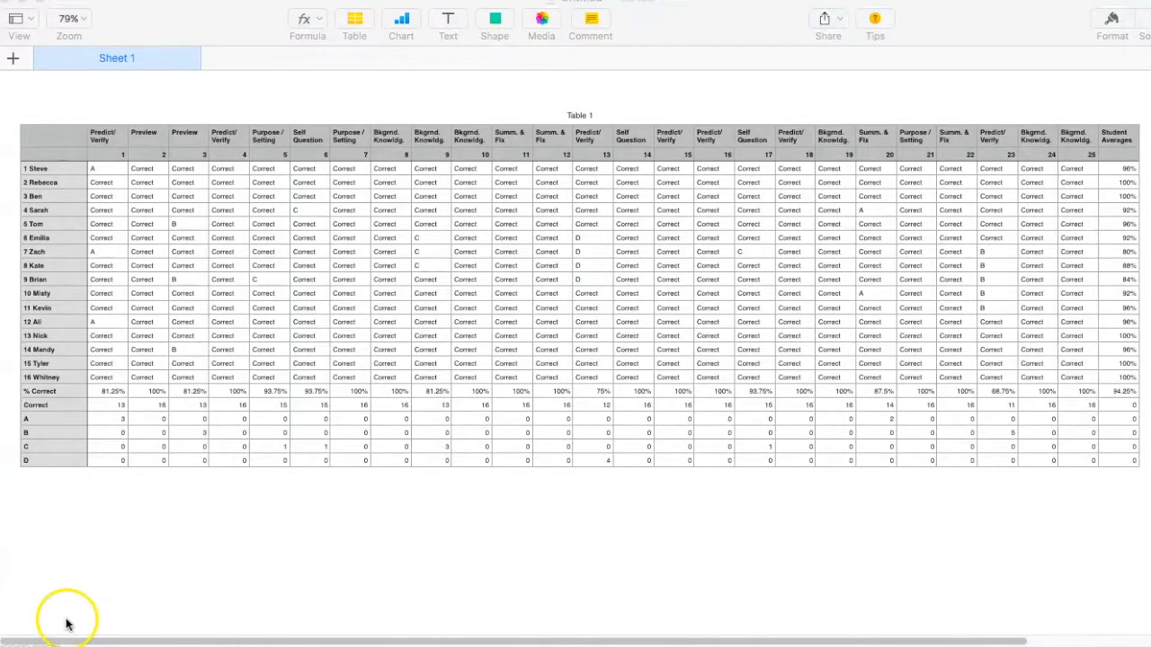
Insert an interactive column chart and place it below the table under the first question columns
scroll(96, 578, "down", 1)
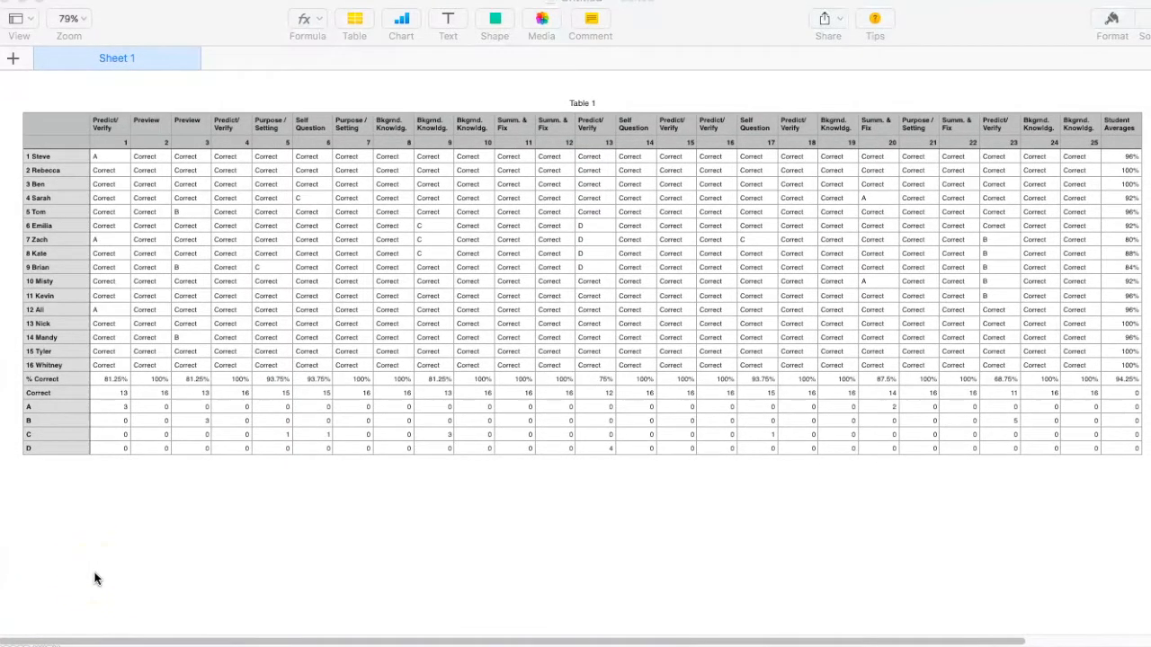
scroll(97, 578, "down", 1)
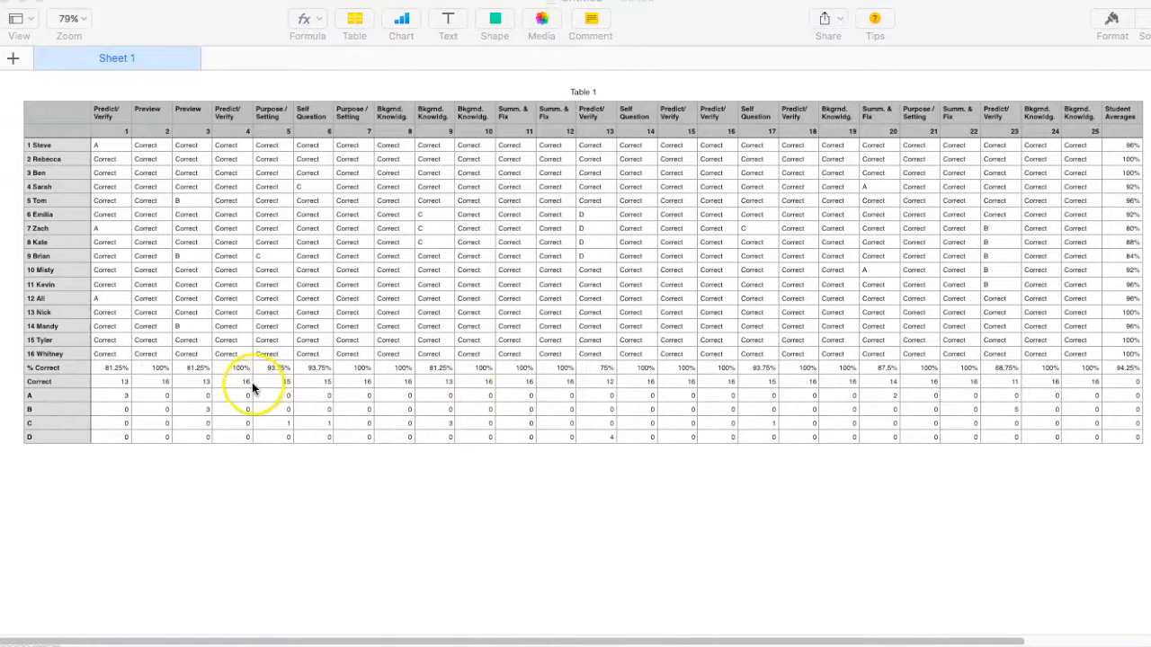
left_click(369, 519)
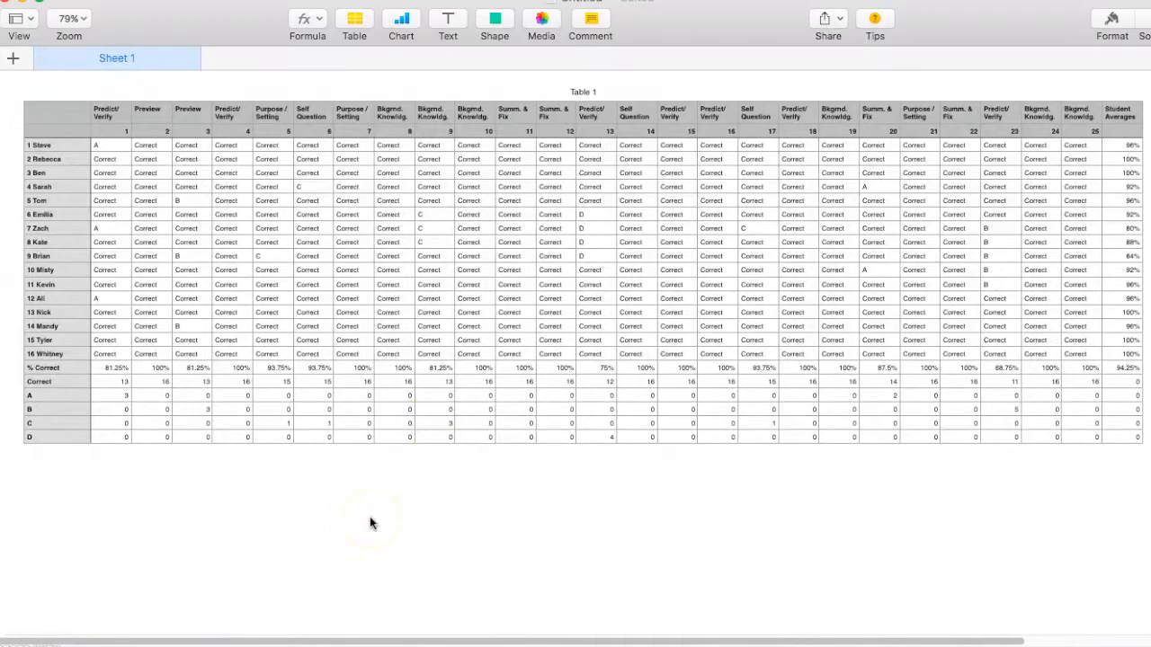
left_click(404, 18)
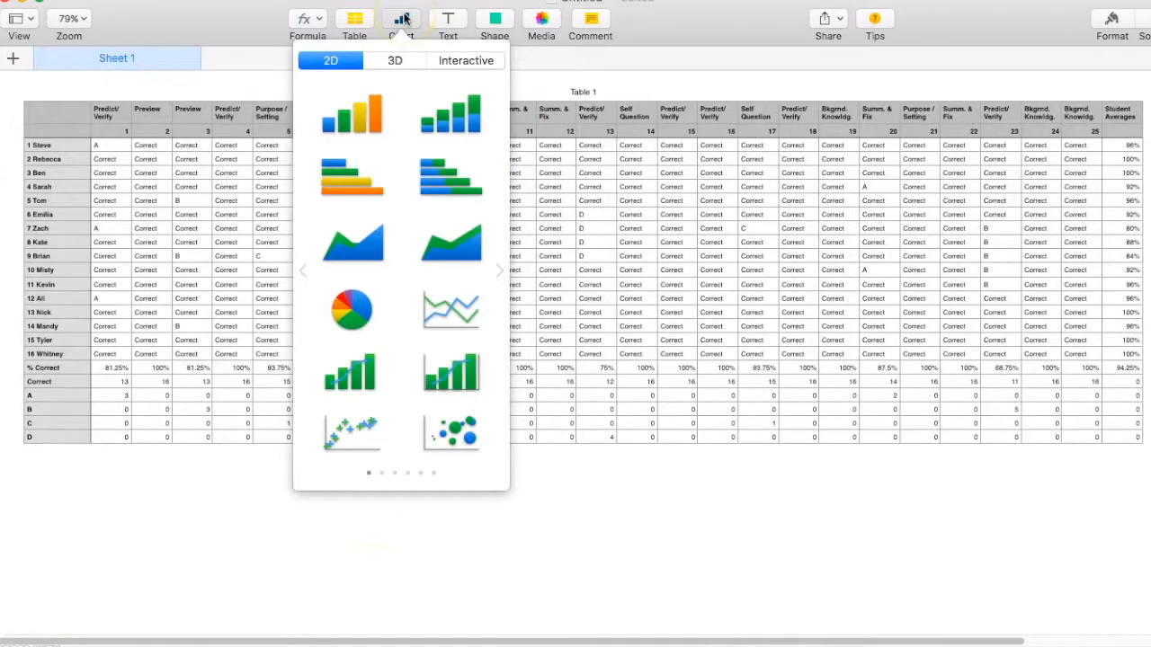
left_click(468, 61)
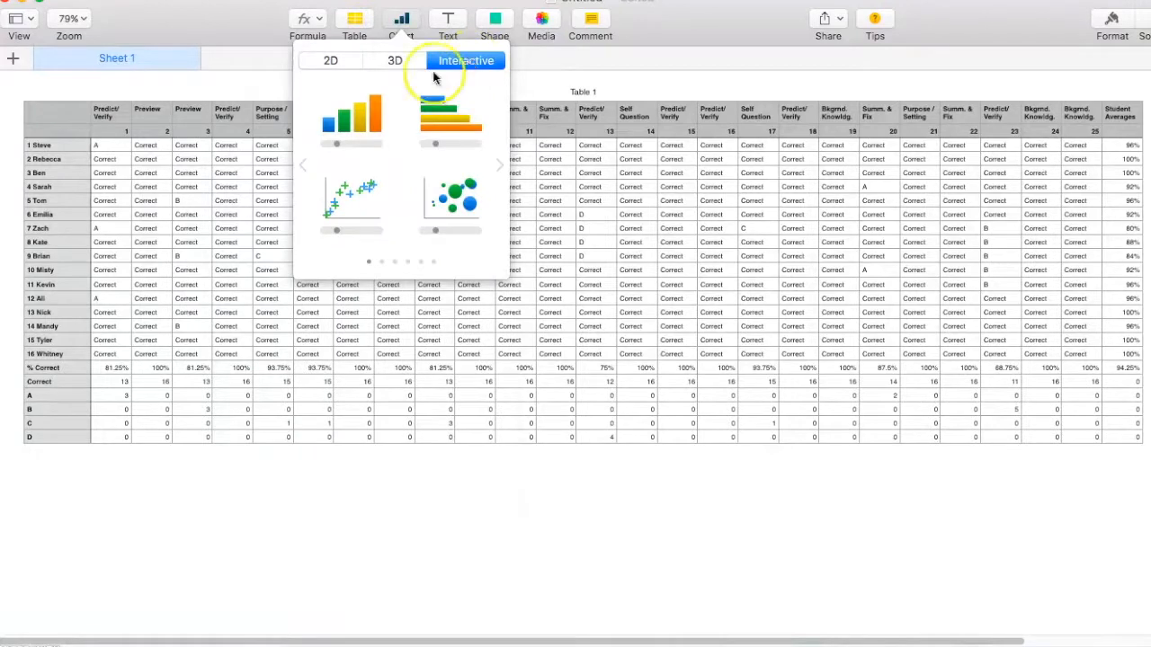
left_click(355, 128)
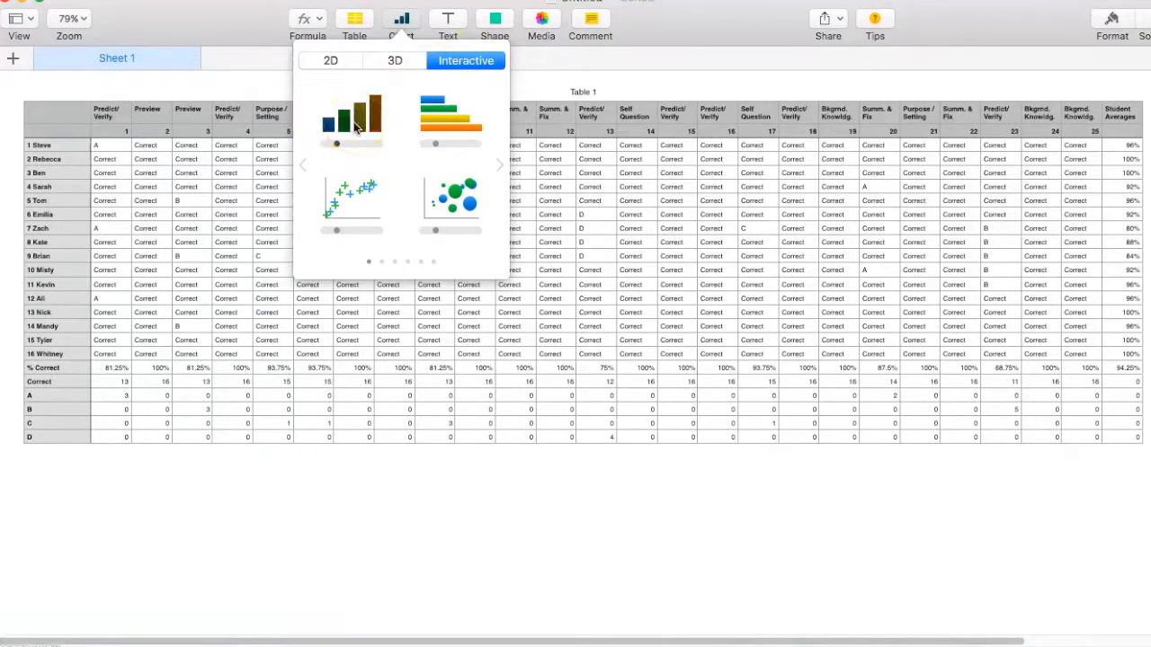
left_click(218, 532)
left_click(179, 596)
Add the Correct, A, B, C and D count rows, from question 1 through the Student Averages column, as the interactive chart's data
left_click(167, 600)
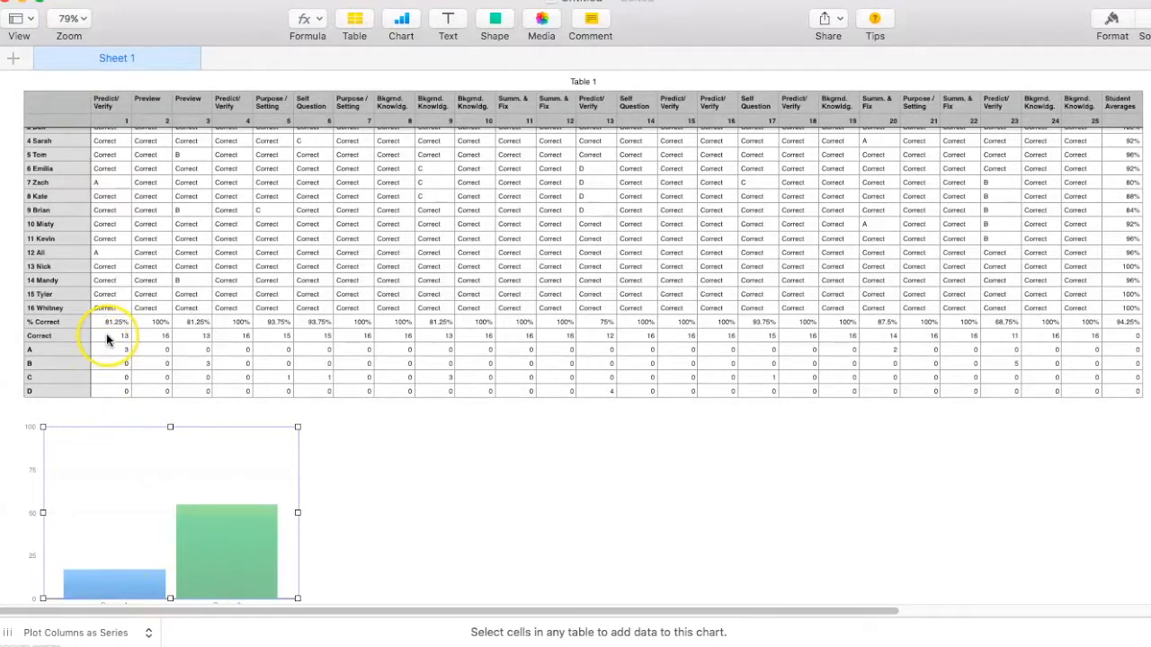
left_click_drag(106, 338, 1120, 388)
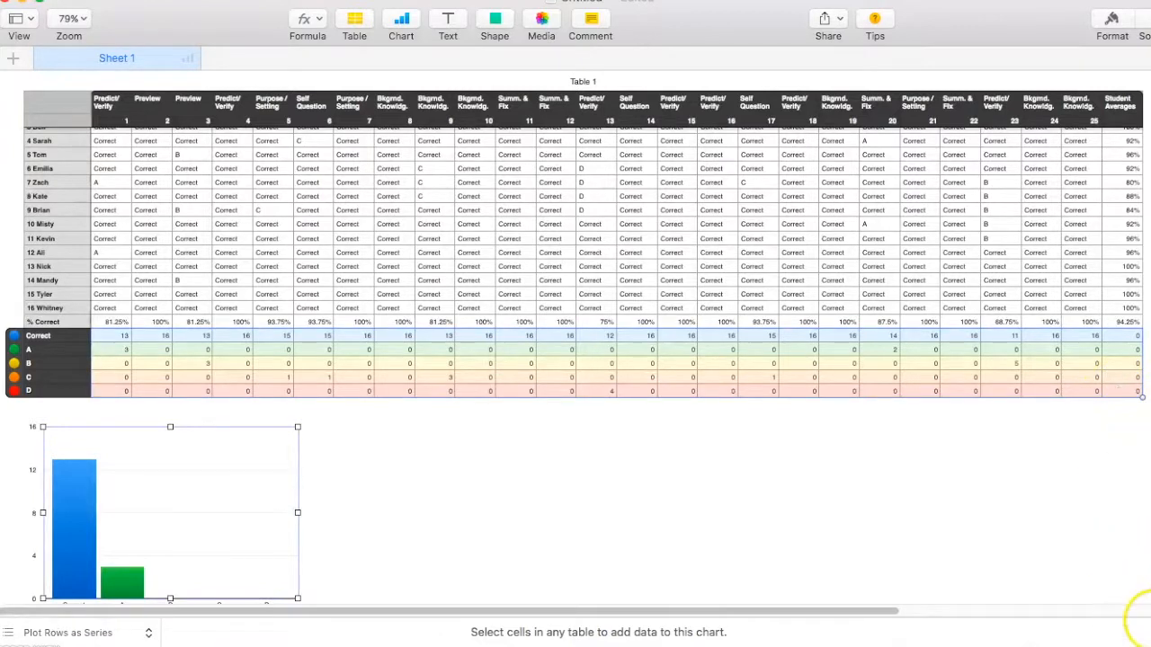
left_click(1144, 629)
left_click(616, 531)
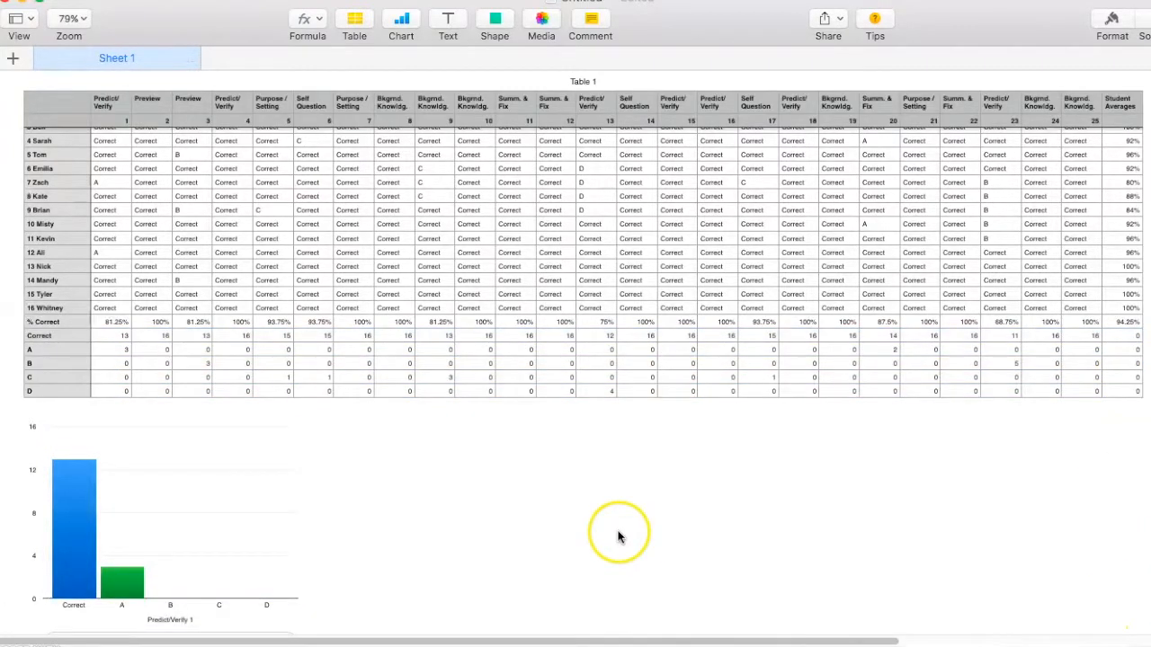
Browse the interactive chart's answer counts from Predict/Verify 1 to Predict/Verify 23, and return to Predict/Verify 1
left_click(116, 505)
scroll(398, 481, "down", 2)
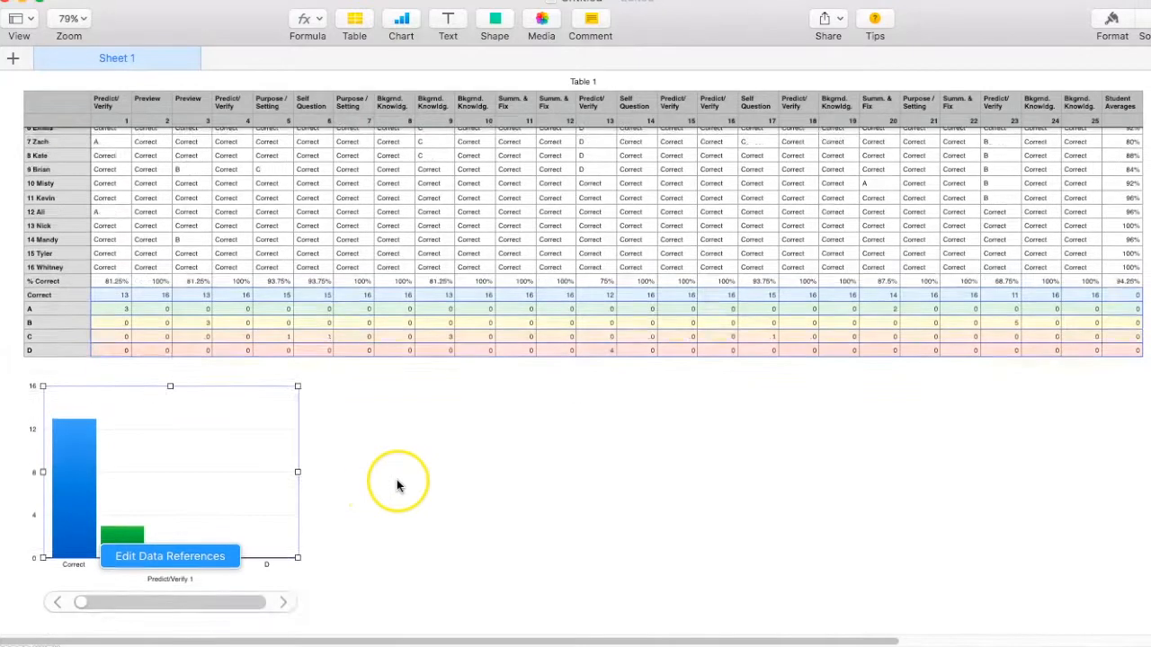
left_click(429, 444)
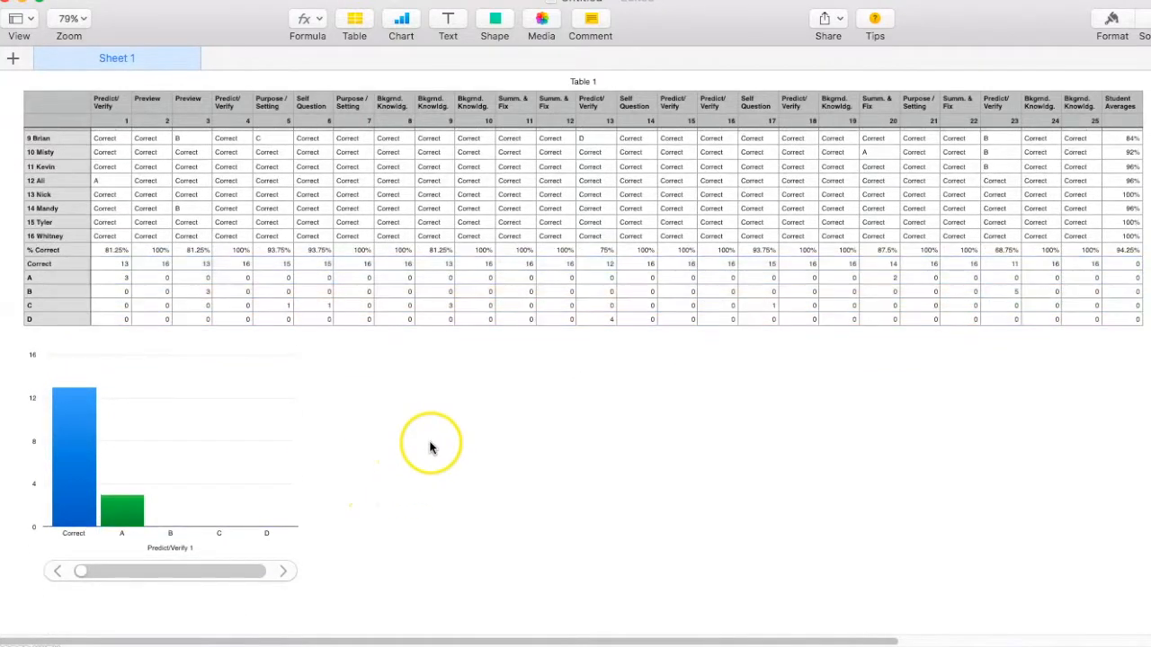
left_click(249, 419)
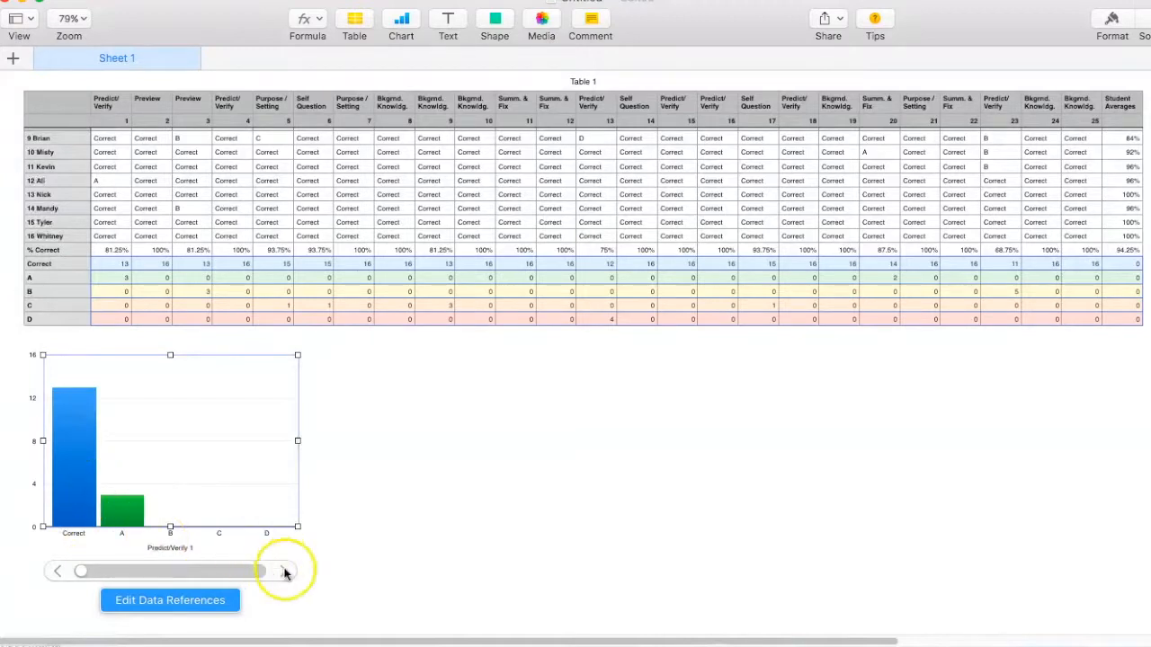
left_click(318, 542)
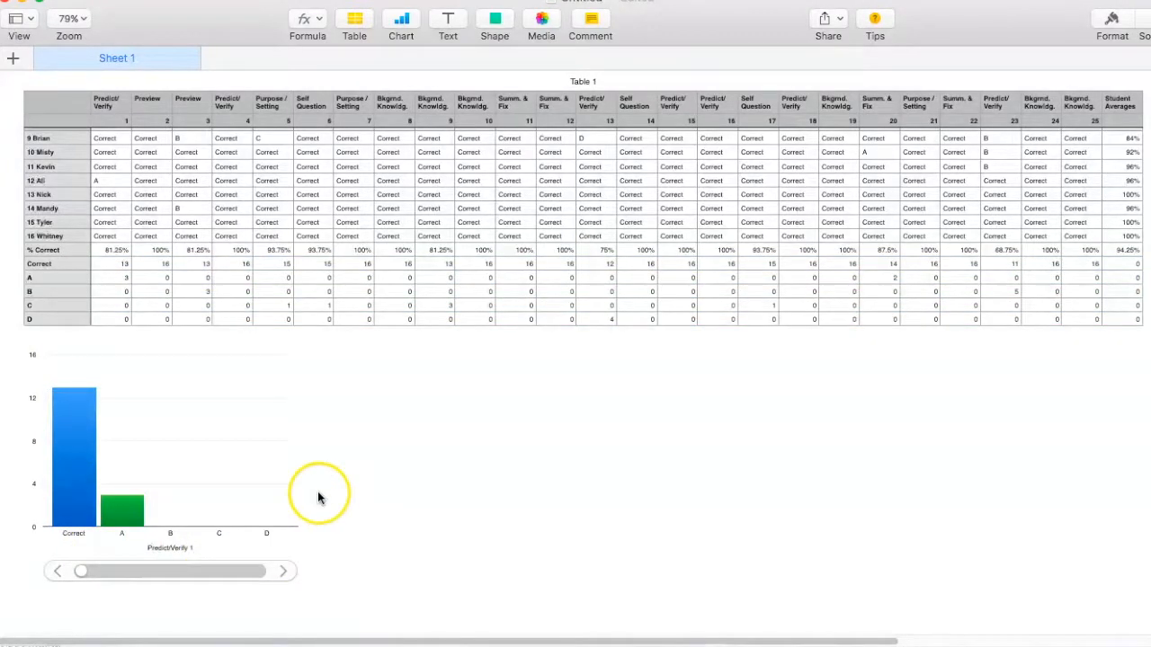
left_click(283, 573)
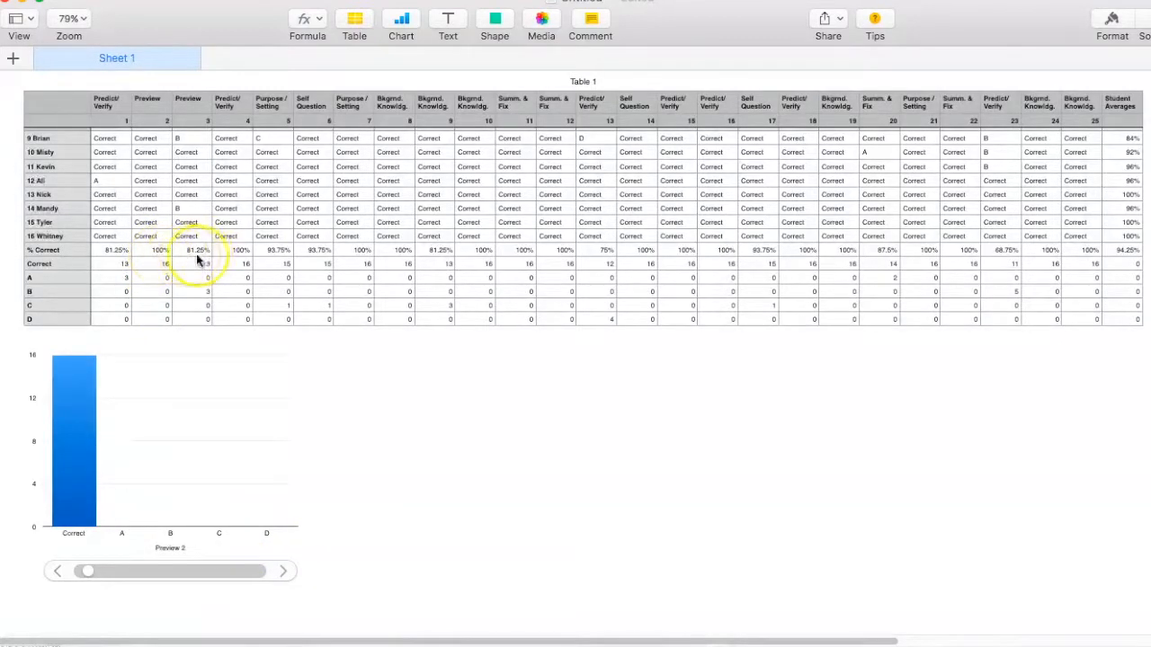
left_click(284, 575)
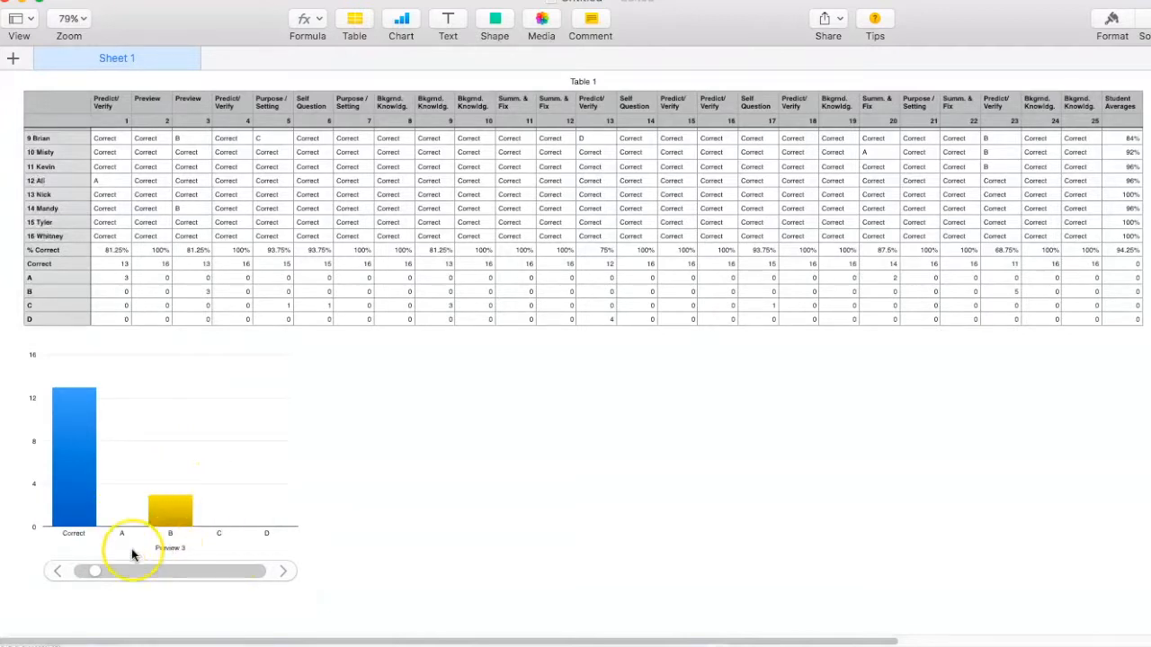
left_click_drag(102, 570, 161, 570)
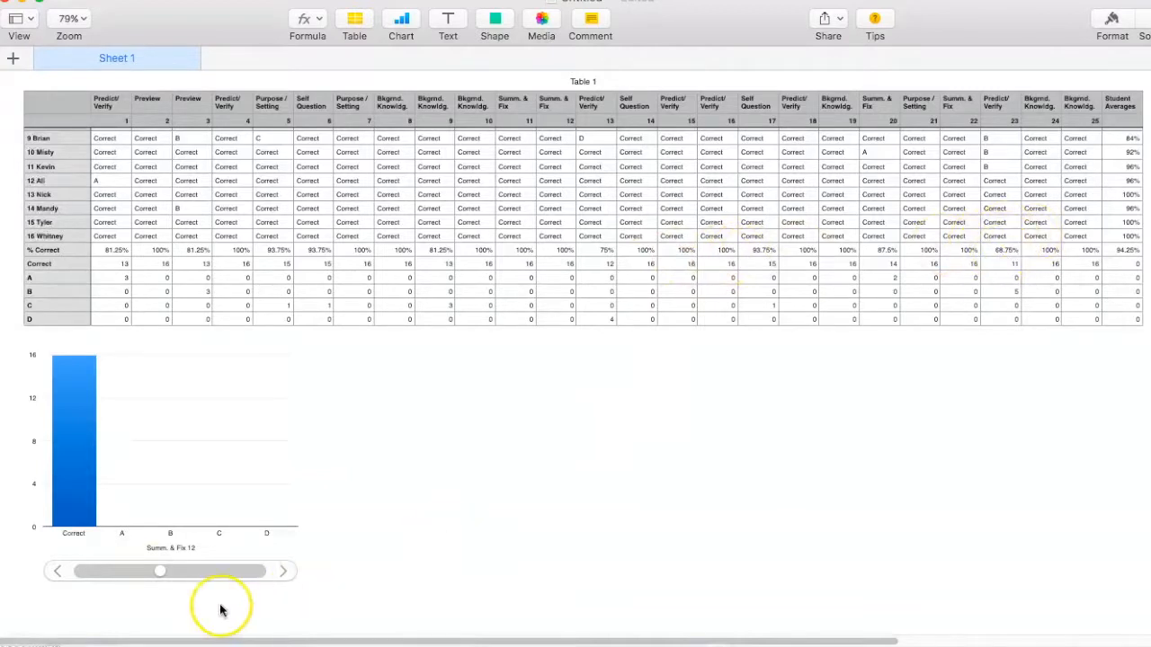
left_click_drag(159, 570, 215, 575)
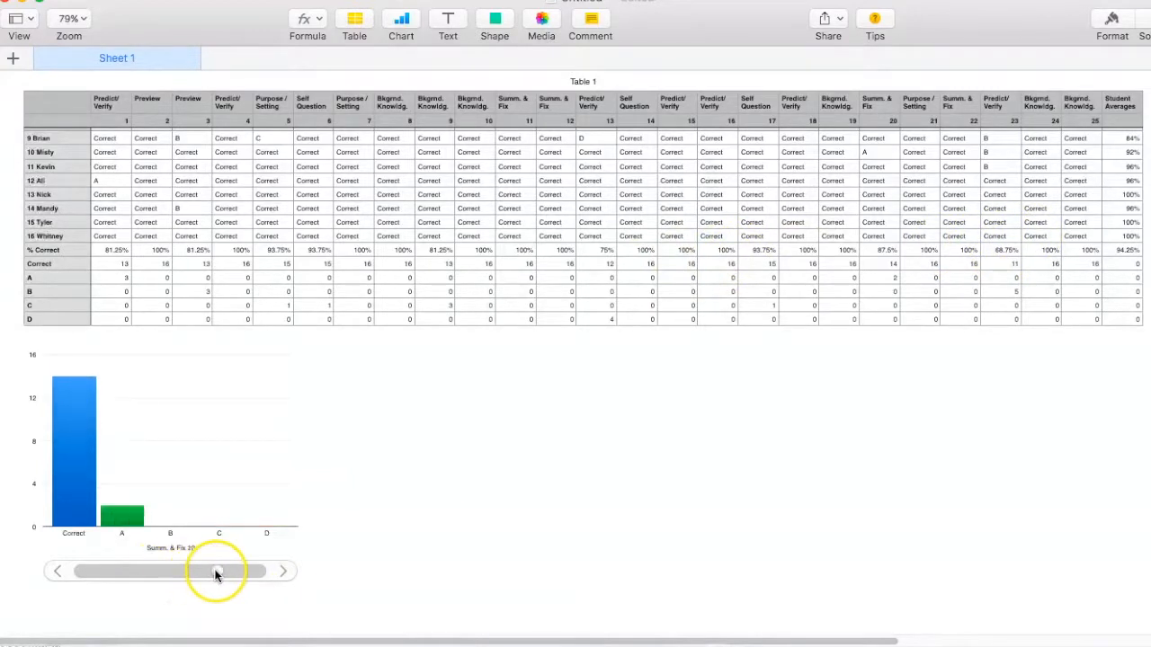
left_click(279, 570)
left_click(284, 571)
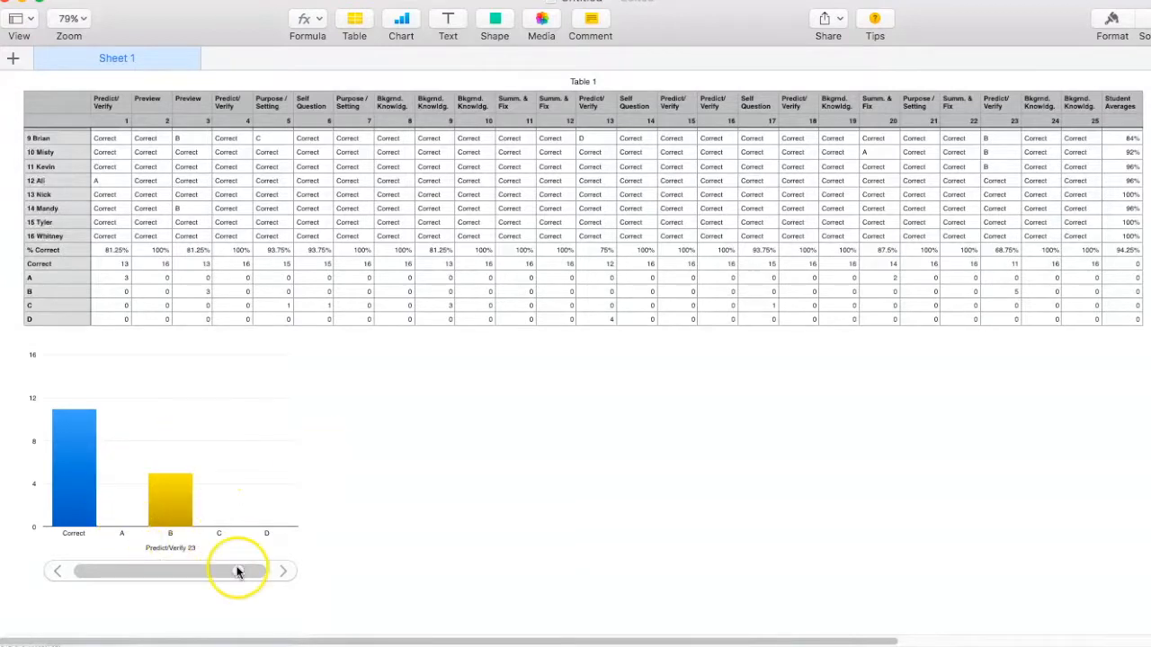
left_click_drag(236, 577, 63, 576)
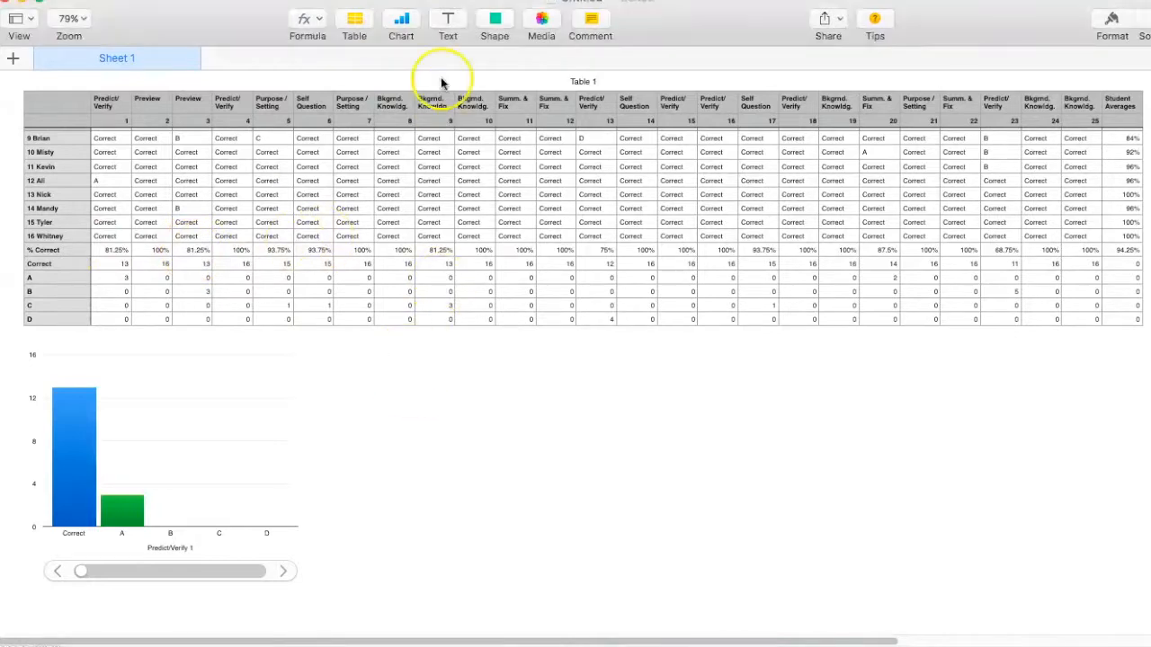
Insert a 2D column chart and place it beside the interactive chart below the table
left_click(407, 25)
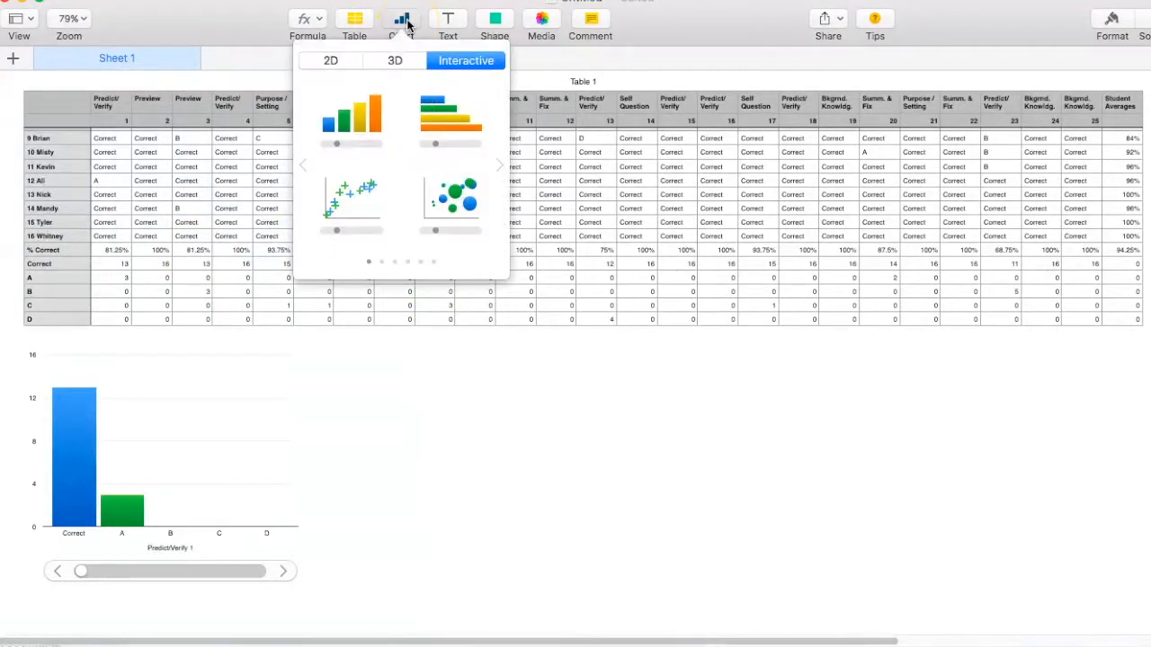
left_click(331, 61)
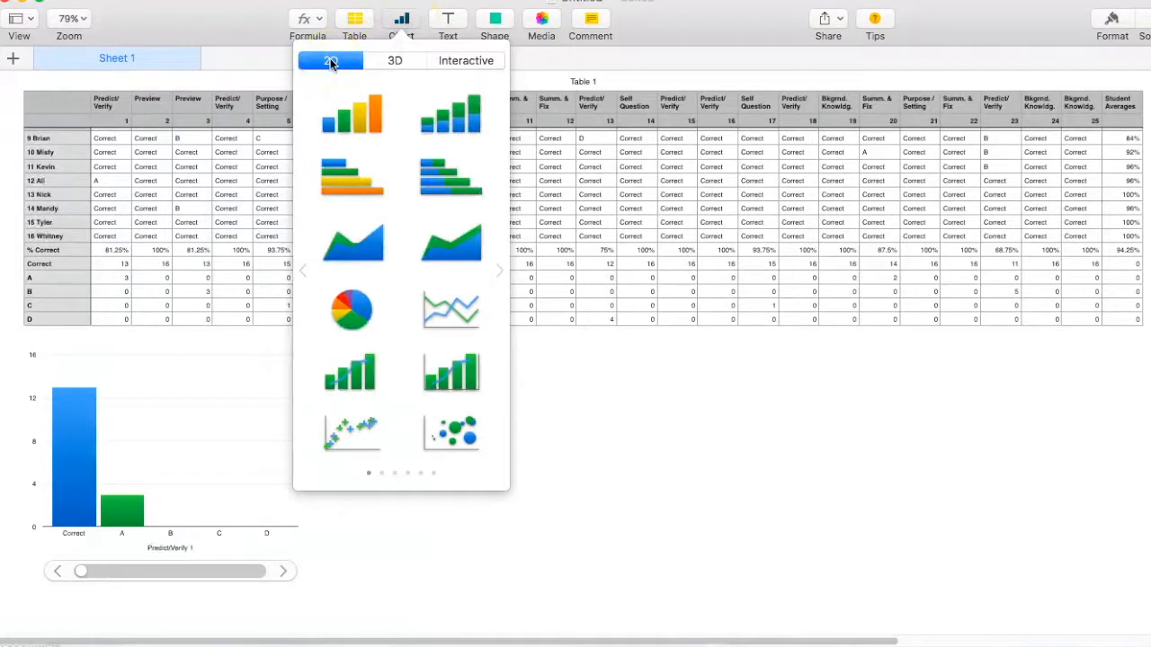
left_click(357, 120)
left_click_drag(160, 511, 480, 250)
scroll(480, 250, "up", 5)
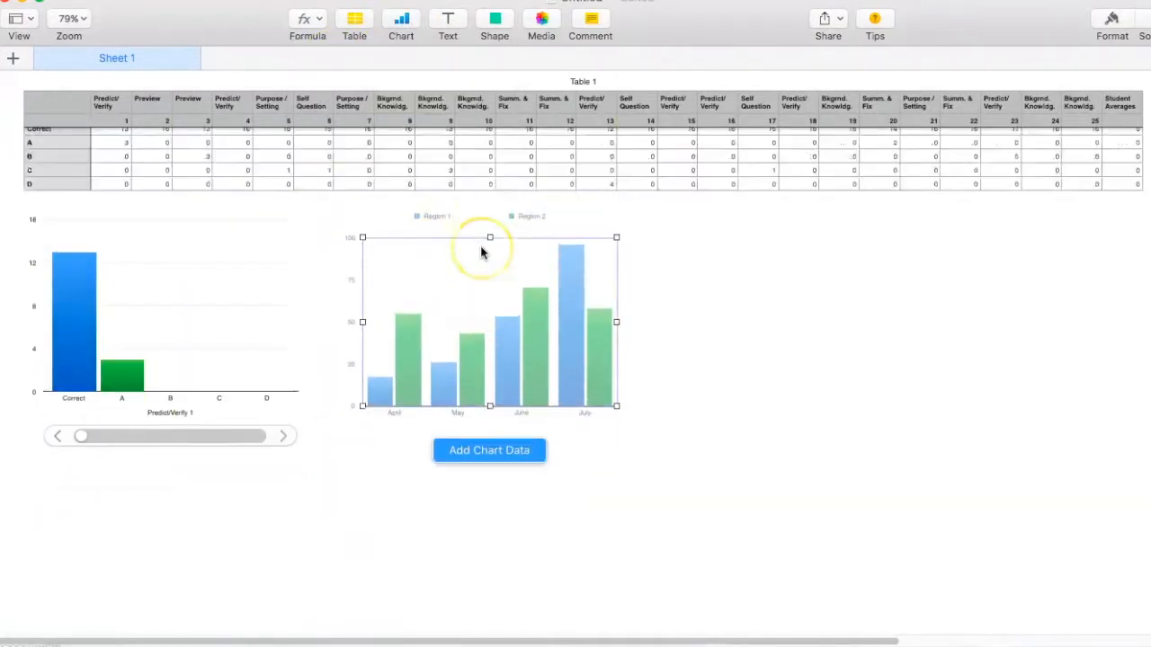
Widen the 2D chart to the table's edge and add the % Correct row, from question 1 through Student Averages, as its data
left_click_drag(441, 506, 431, 486)
left_click_drag(607, 478, 1140, 478)
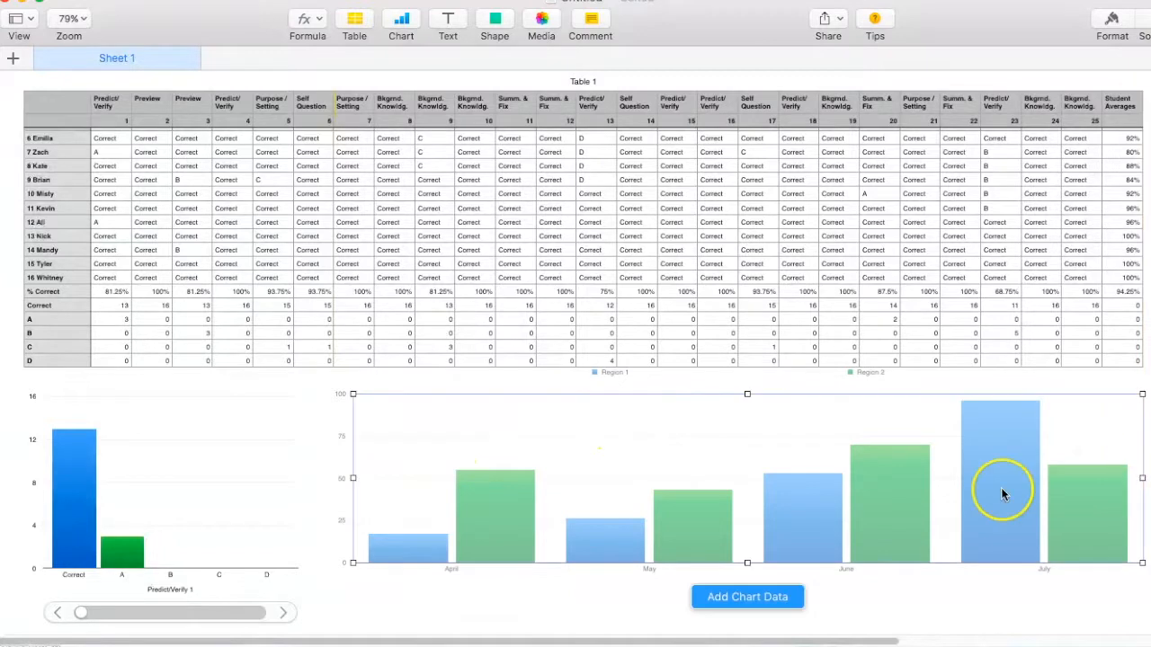
left_click(749, 603)
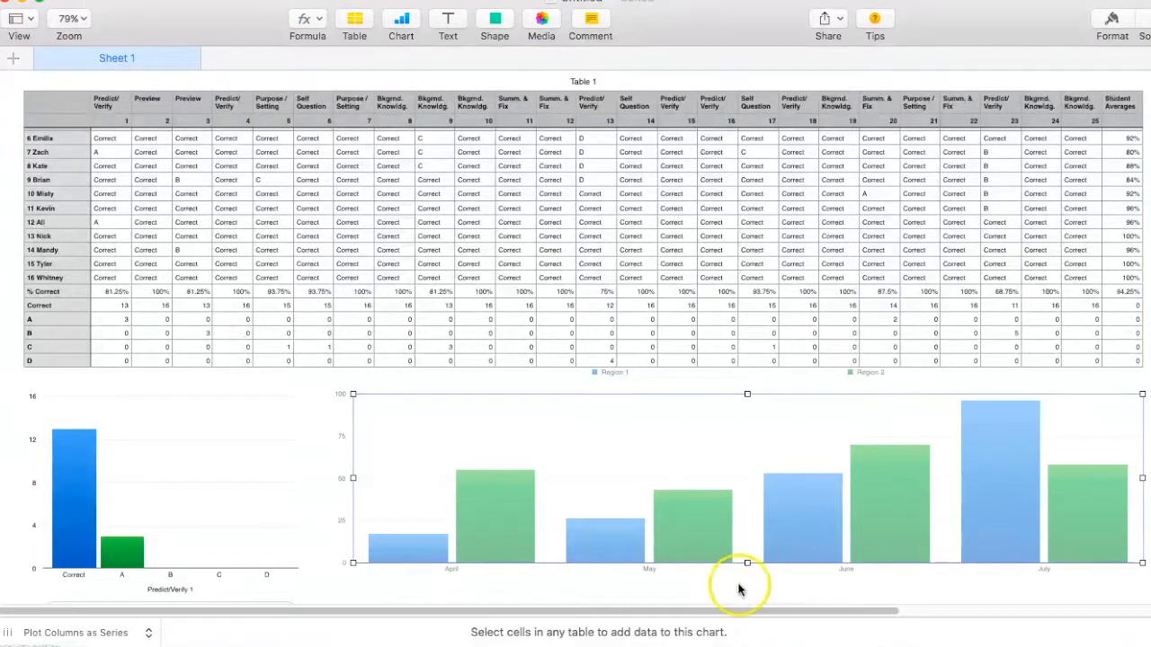
left_click_drag(108, 294, 1113, 294)
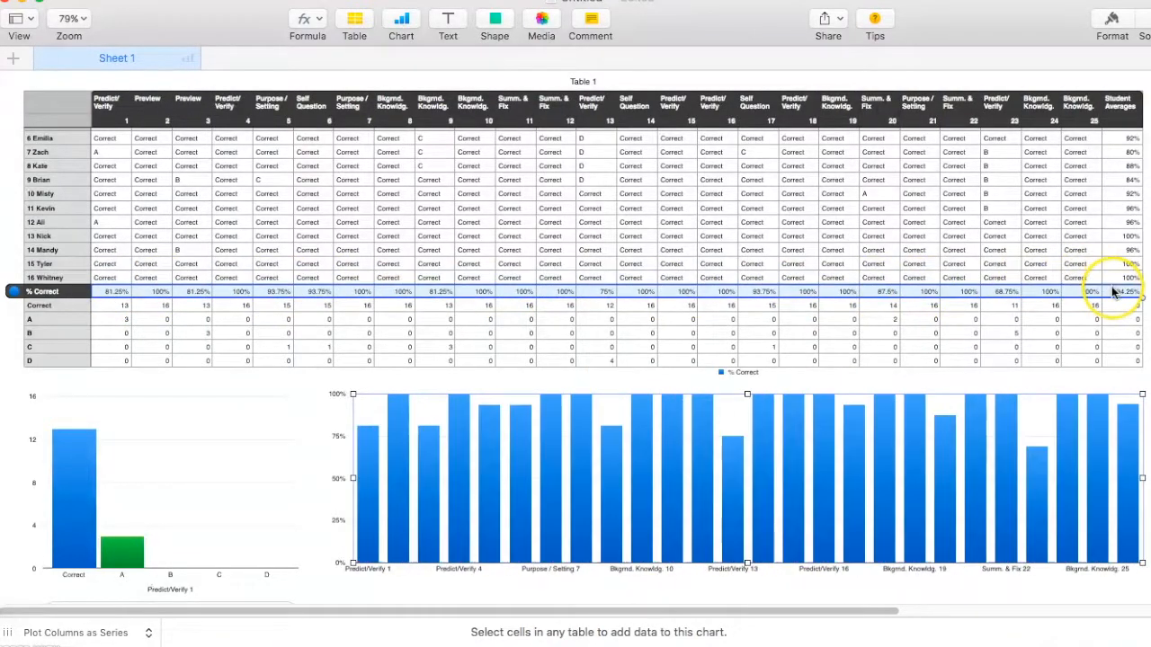
Plot the % Correct chart's columns as series and finish editing its data references
scroll(979, 409, "down", 2)
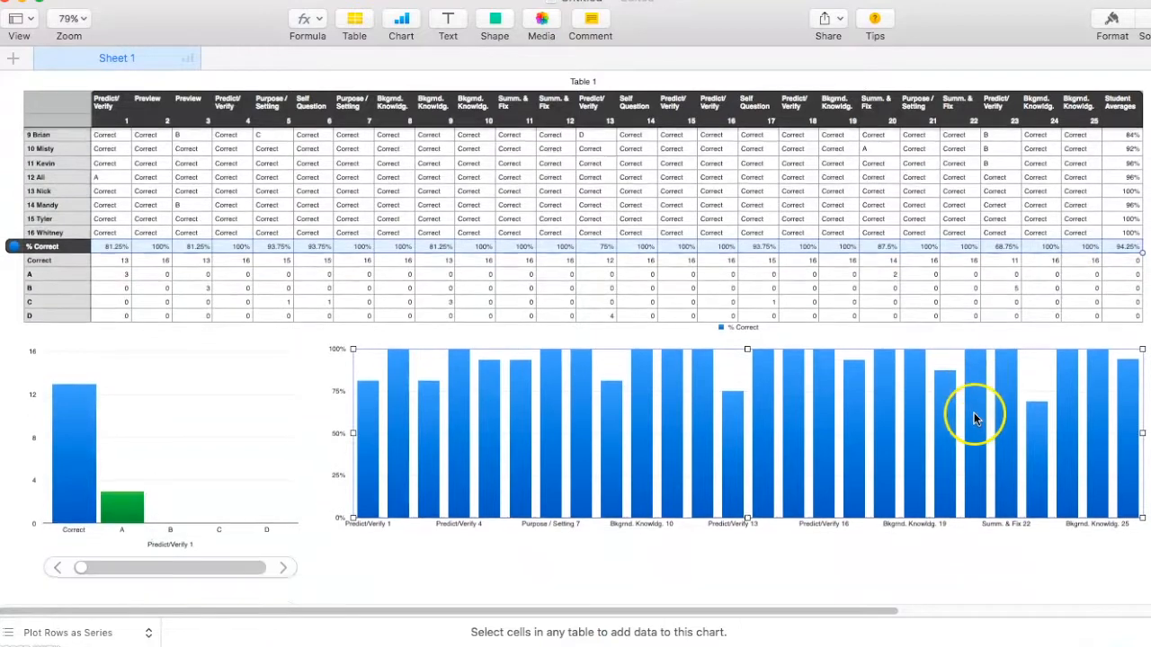
left_click(112, 635)
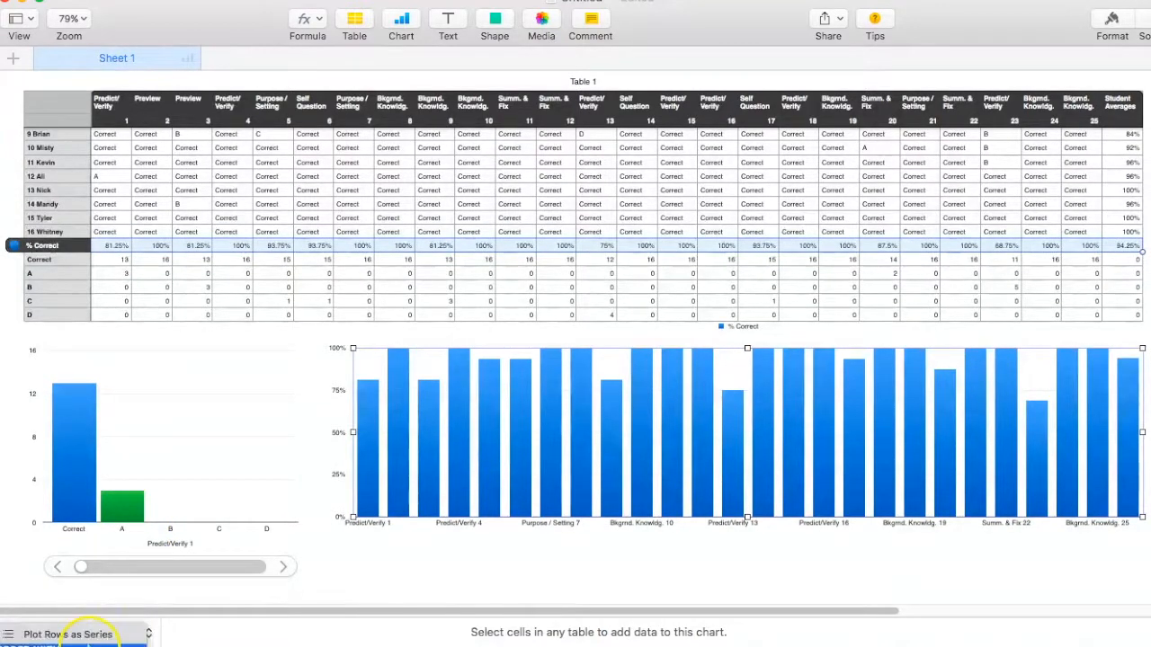
left_click(90, 640)
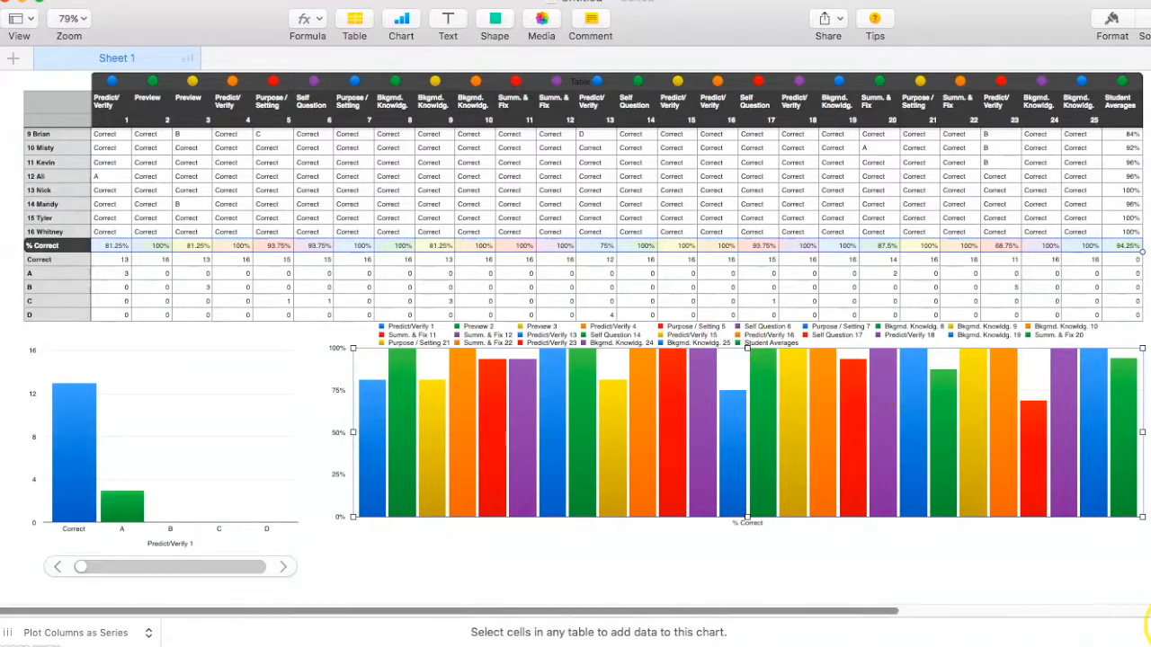
left_click(1140, 632)
Hide the legend of the % Correct column chart
left_click(904, 406)
left_click(946, 376)
left_click(956, 548)
left_click(519, 395)
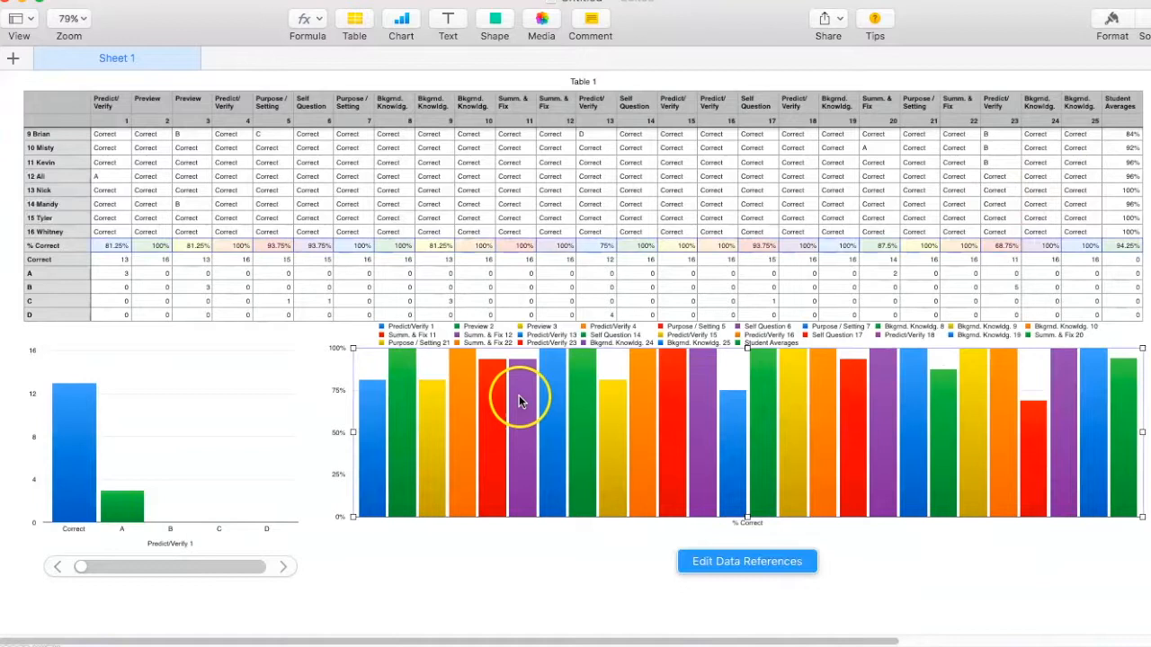
left_click(1112, 27)
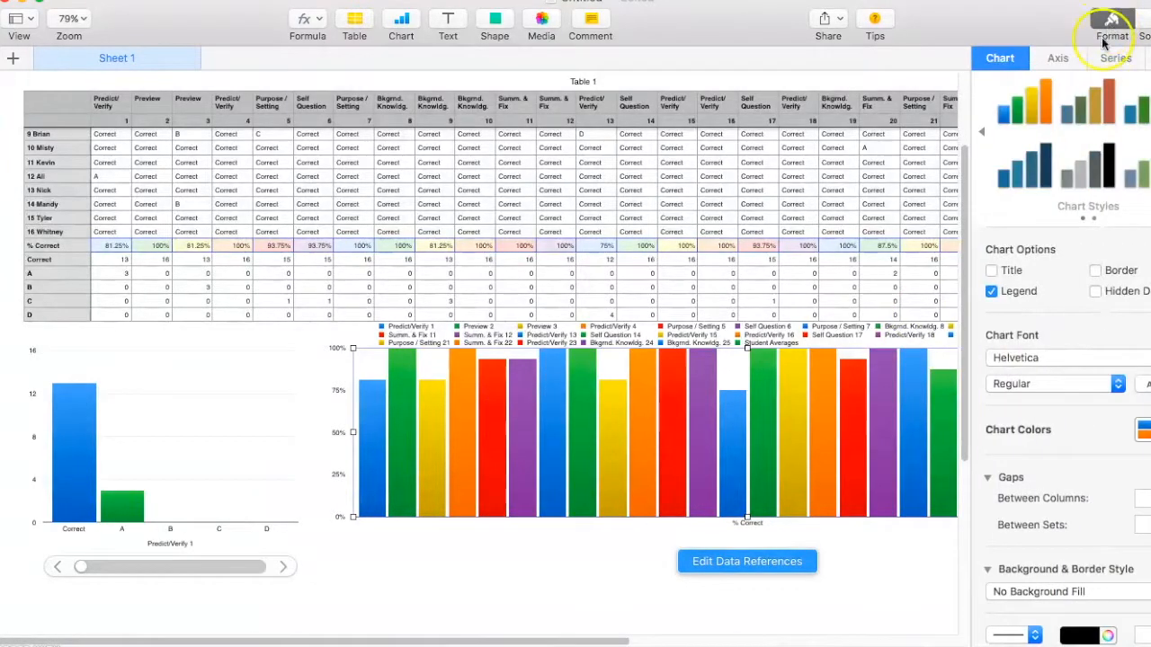
left_click(990, 291)
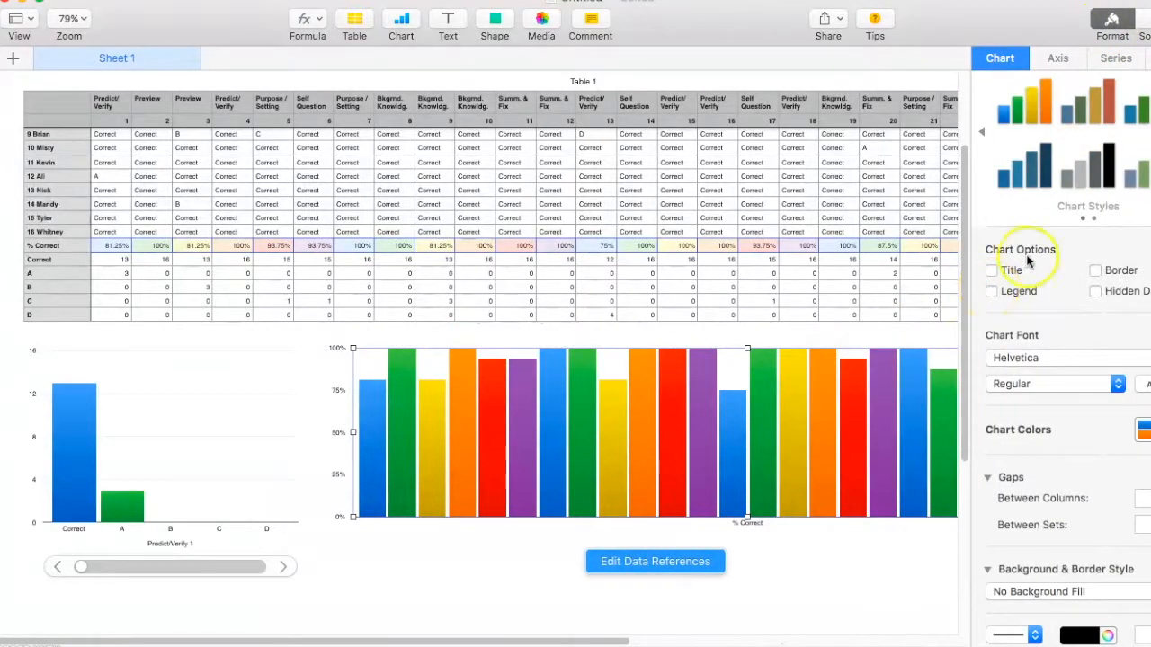
Show series names on the % Correct chart's category axis and set the label angle to Right Diagonal
left_click(1059, 57)
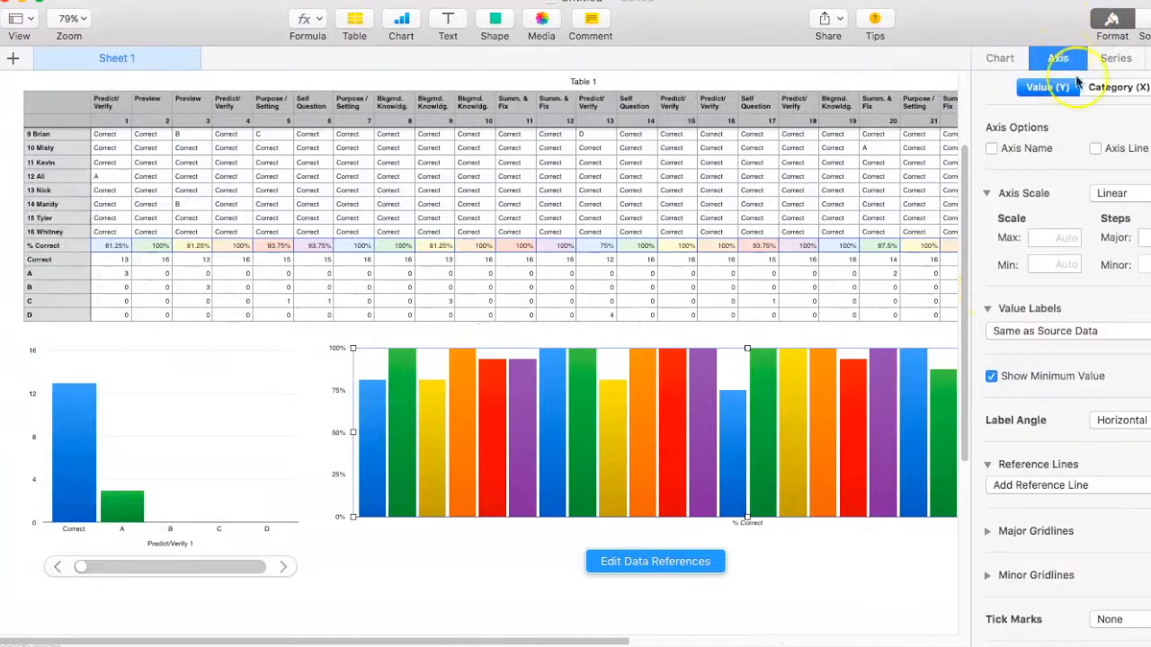
left_click(1113, 90)
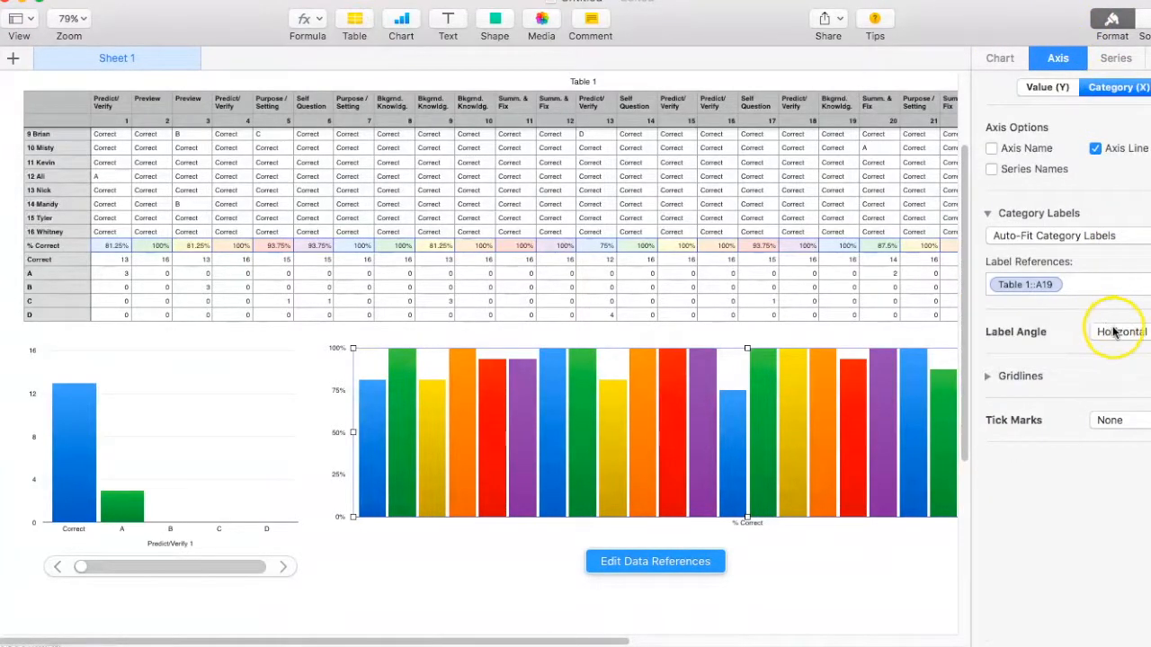
left_click(993, 170)
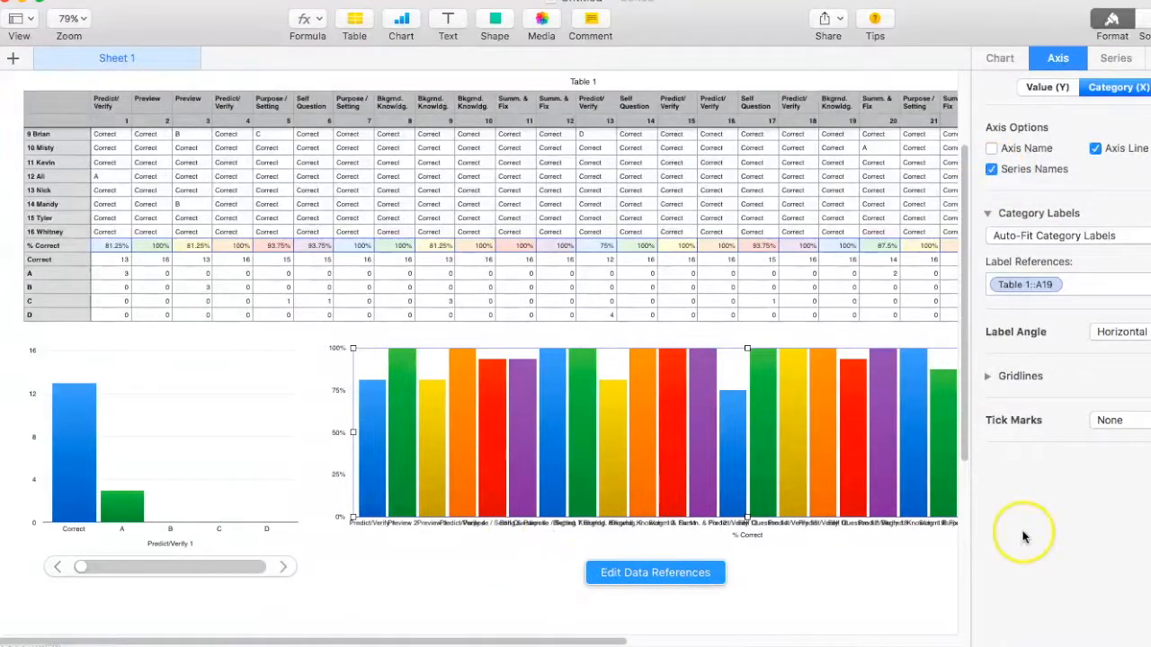
left_click(1143, 330)
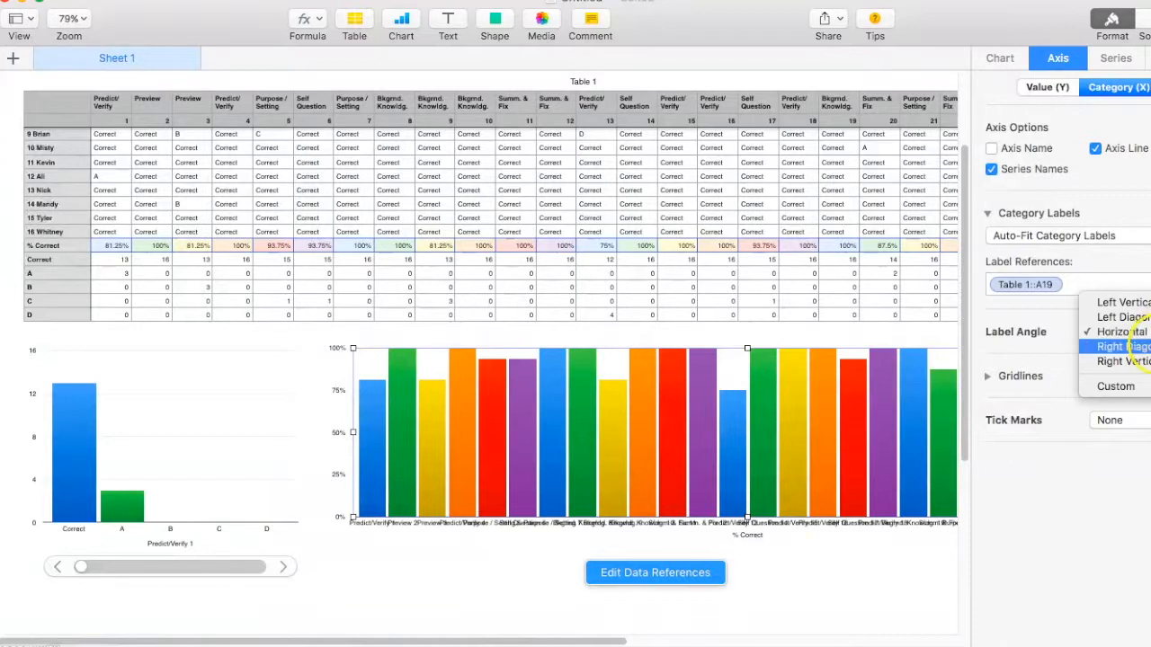
left_click(1123, 346)
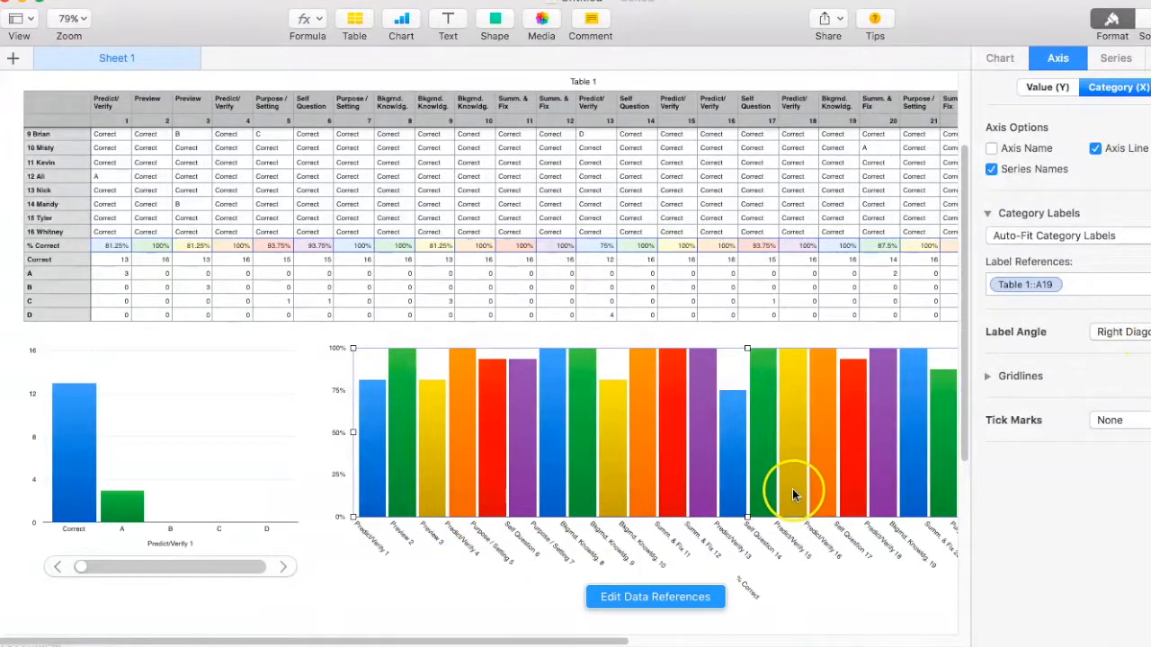
left_click(1126, 20)
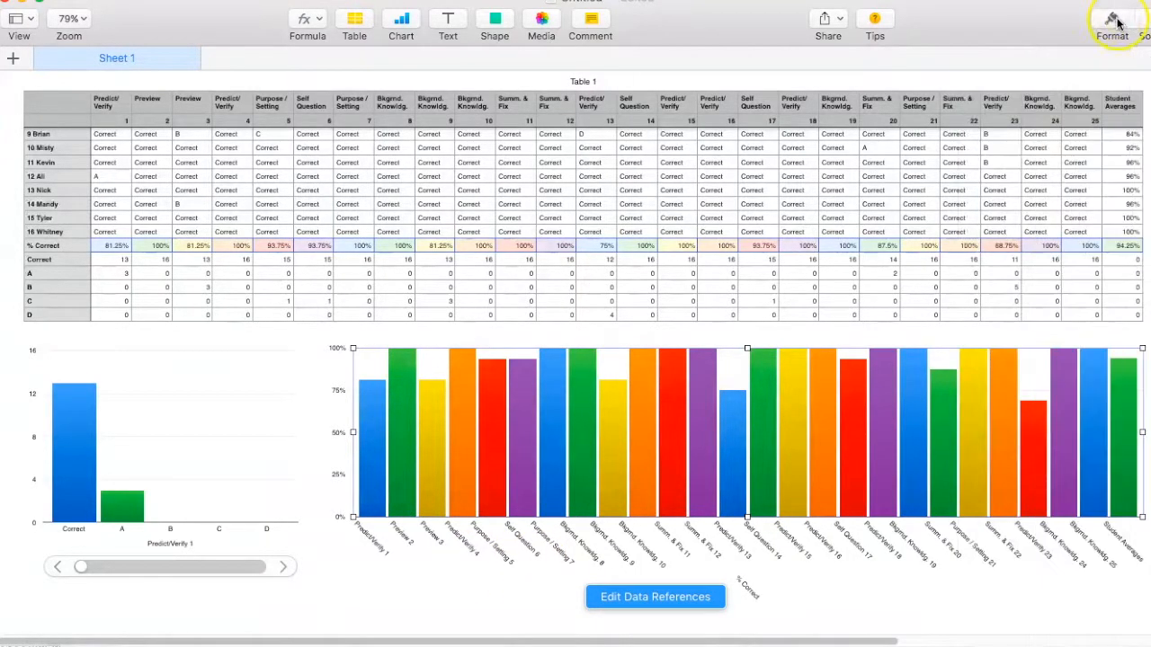
Move the % Correct chart slightly lower beneath the table and deselect it
left_click(1014, 586)
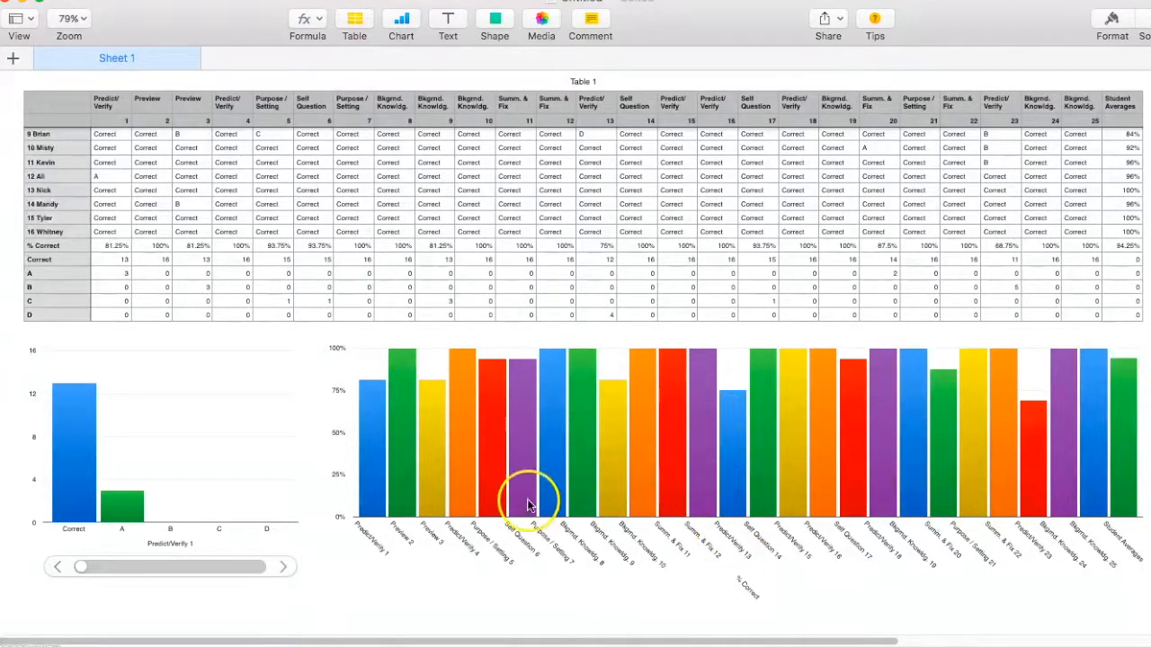
left_click_drag(601, 459, 602, 461)
left_click(495, 605)
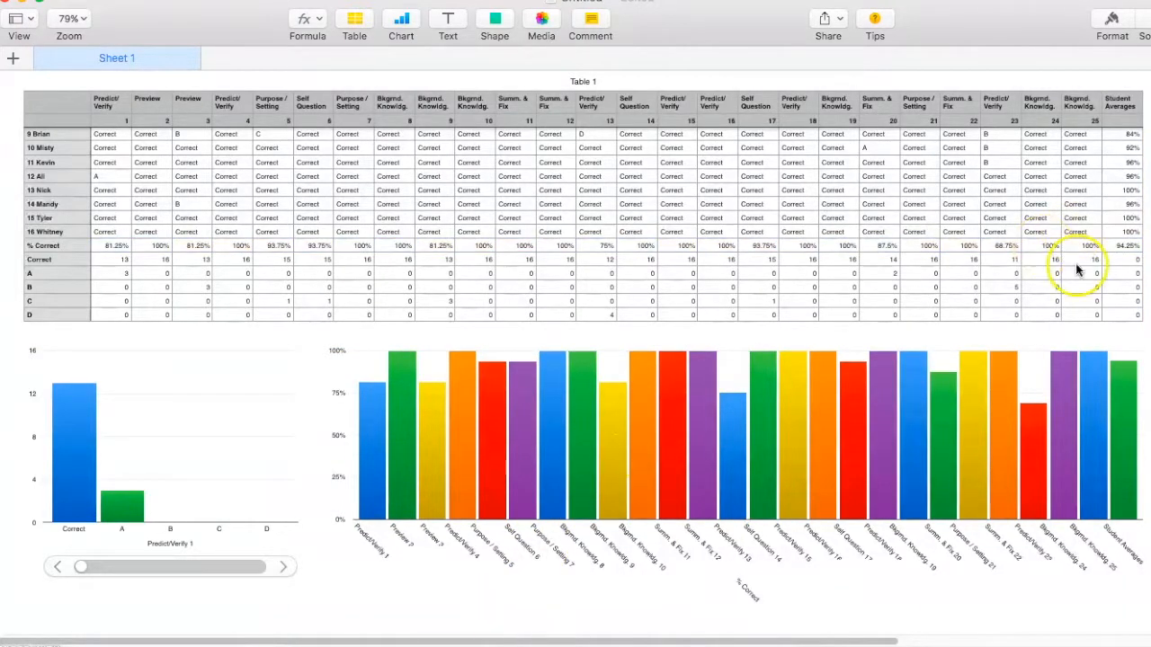
Insert another 2D column chart, place it below the % Correct chart and widen it to the table's edge
scroll(1048, 261, "up", 5)
scroll(1122, 303, "down", 7)
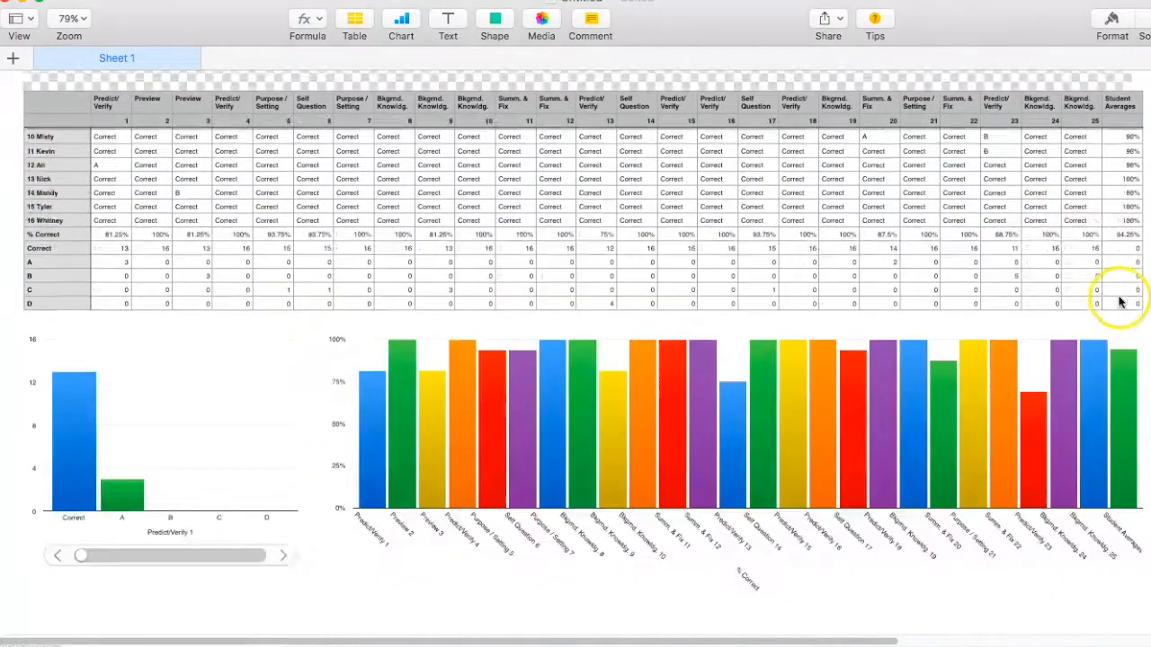
scroll(585, 303, "down", 6)
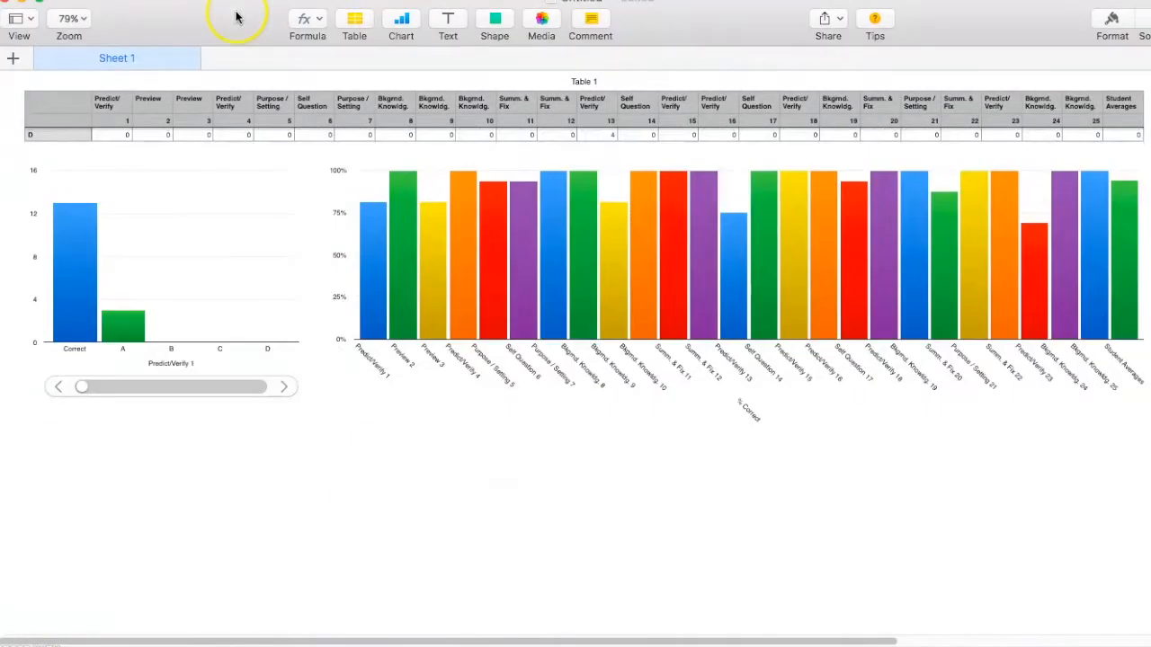
left_click(401, 27)
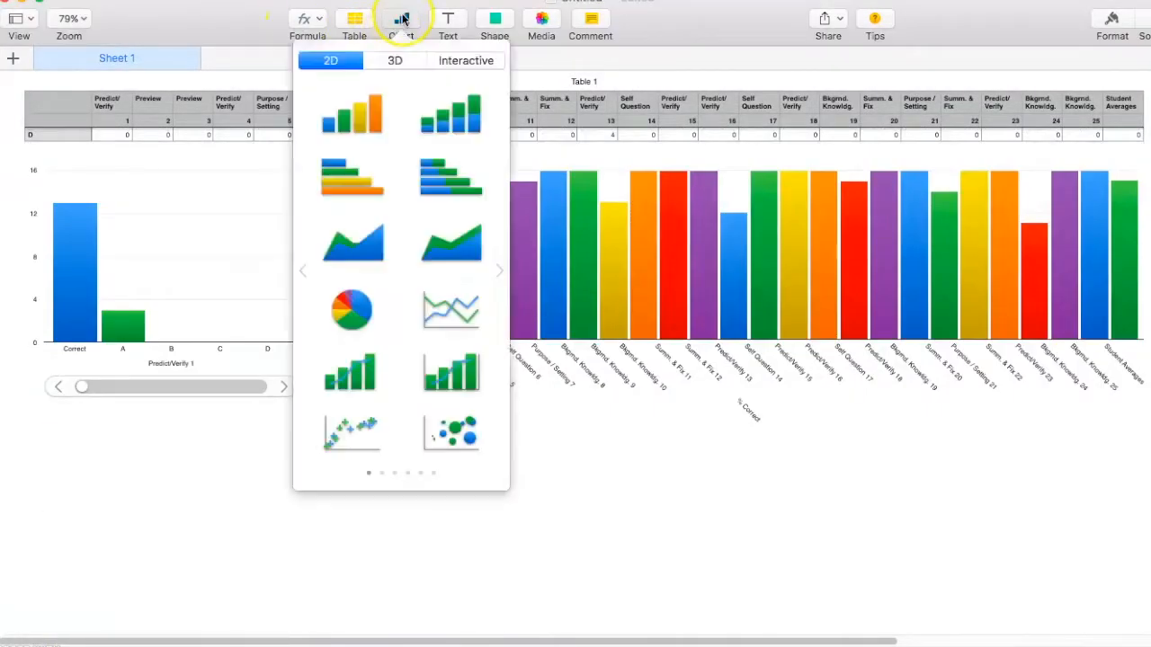
left_click(355, 113)
left_click_drag(189, 464, 486, 467)
left_click_drag(593, 526, 1143, 530)
Add the Student Averages values, from the first student through the % Correct row, as the new chart's data
left_click(761, 596)
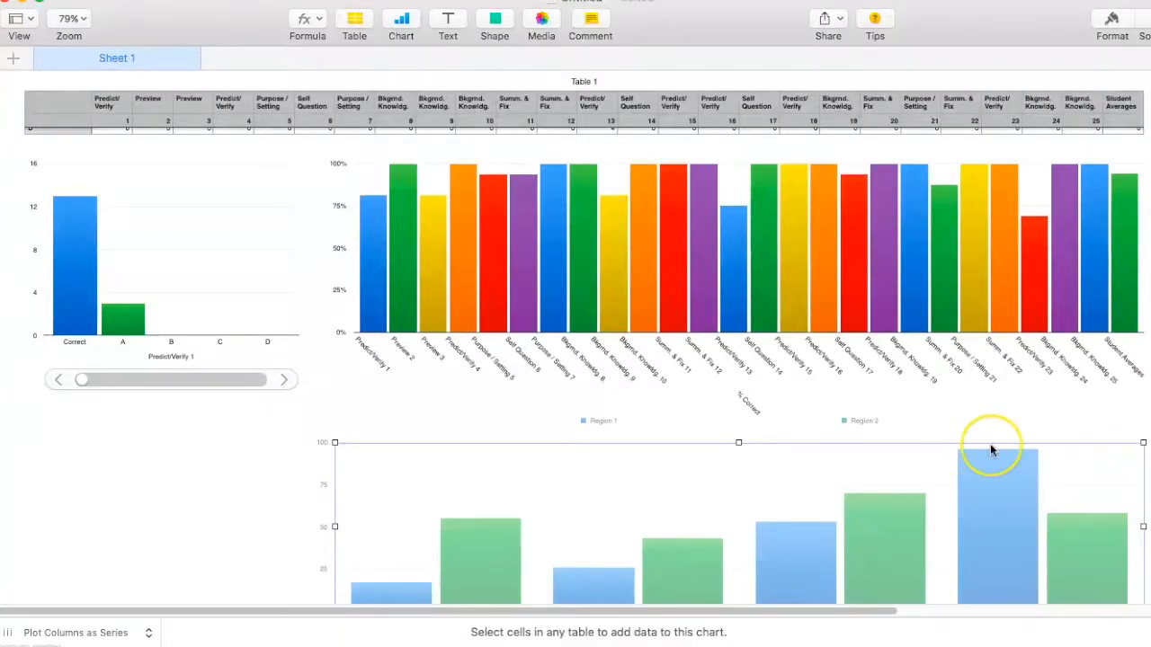
scroll(990, 443, "up", 5)
scroll(989, 444, "up", 4)
left_click(1124, 159)
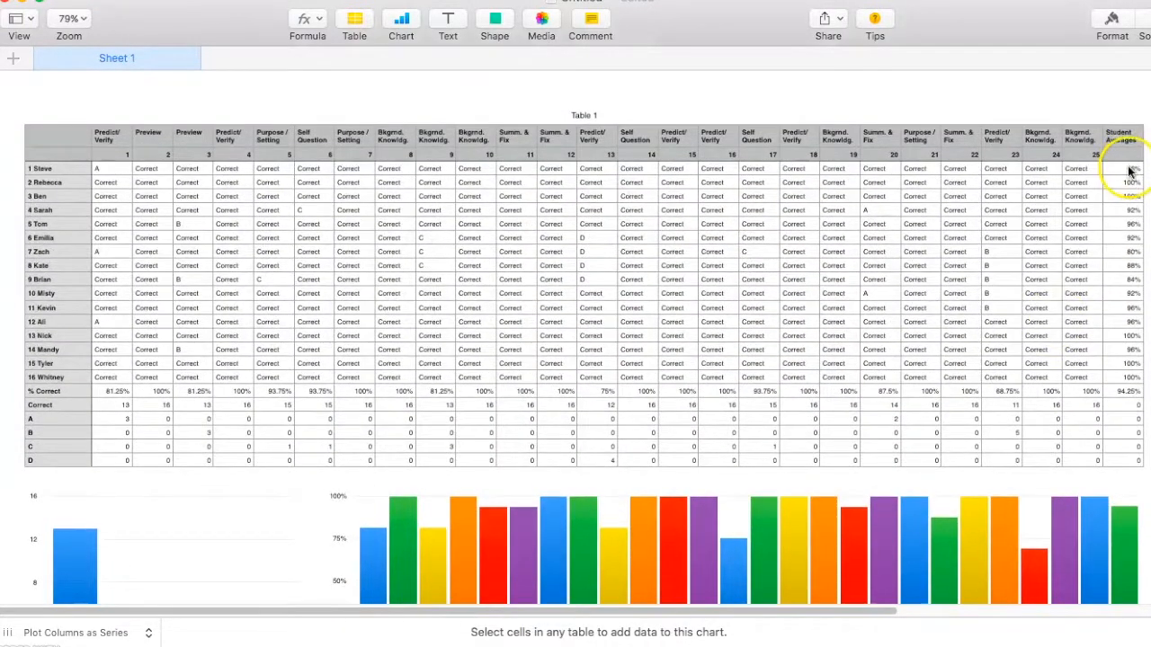
left_click_drag(1129, 175, 1129, 396)
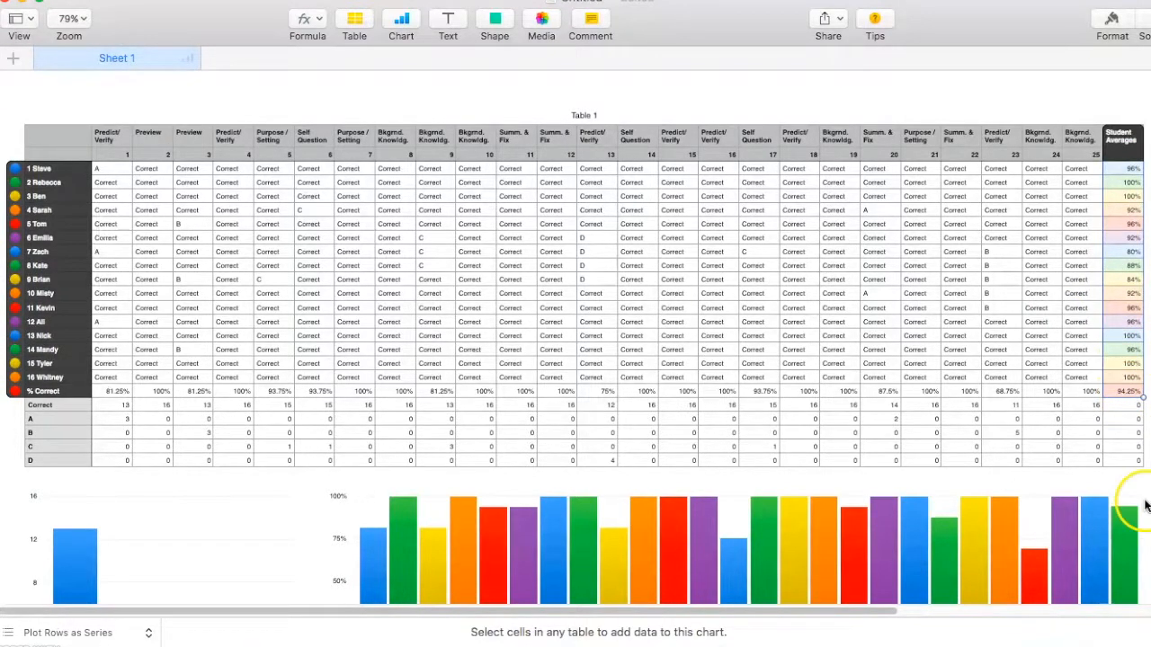
left_click(1150, 632)
Format the student averages chart with diagonal series names and no legend, aligned beneath the % Correct chart
scroll(1140, 475, "down", 6)
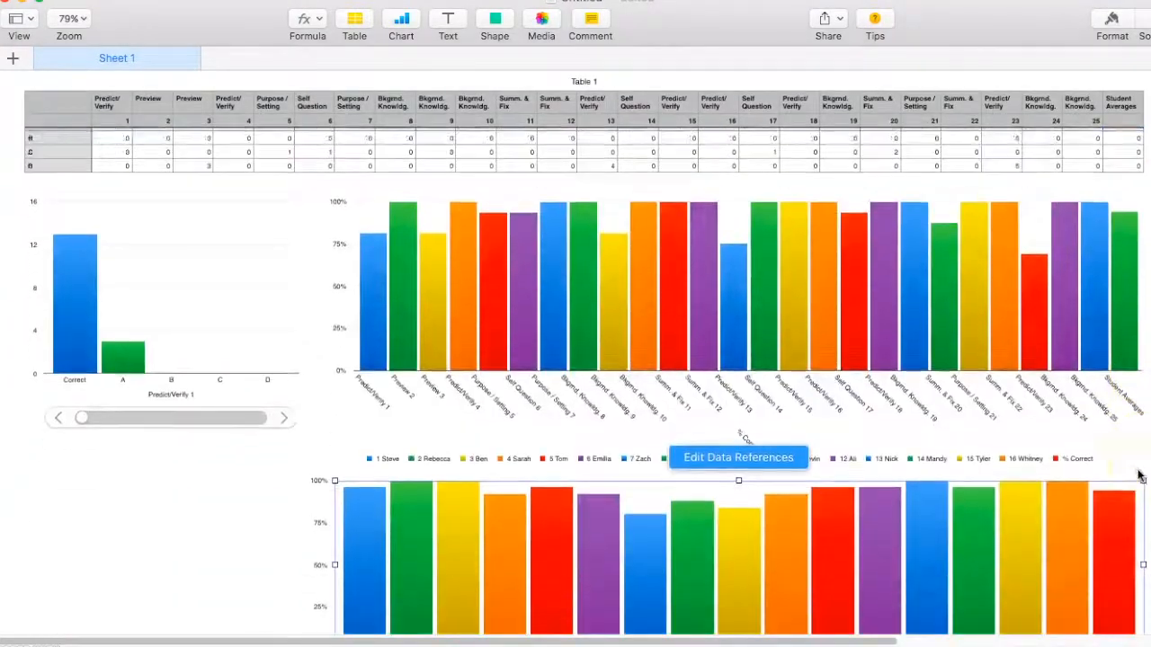
scroll(1139, 475, "down", 3)
left_click(841, 467)
left_click_drag(580, 437, 581, 444)
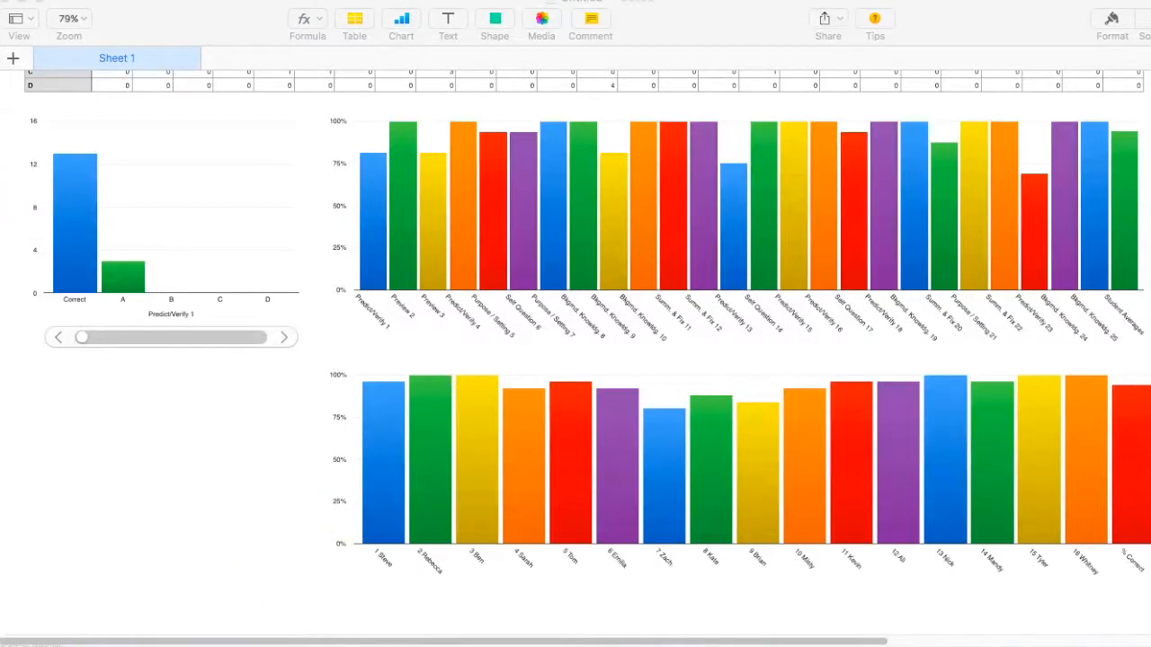
scroll(226, 542, "up", 5)
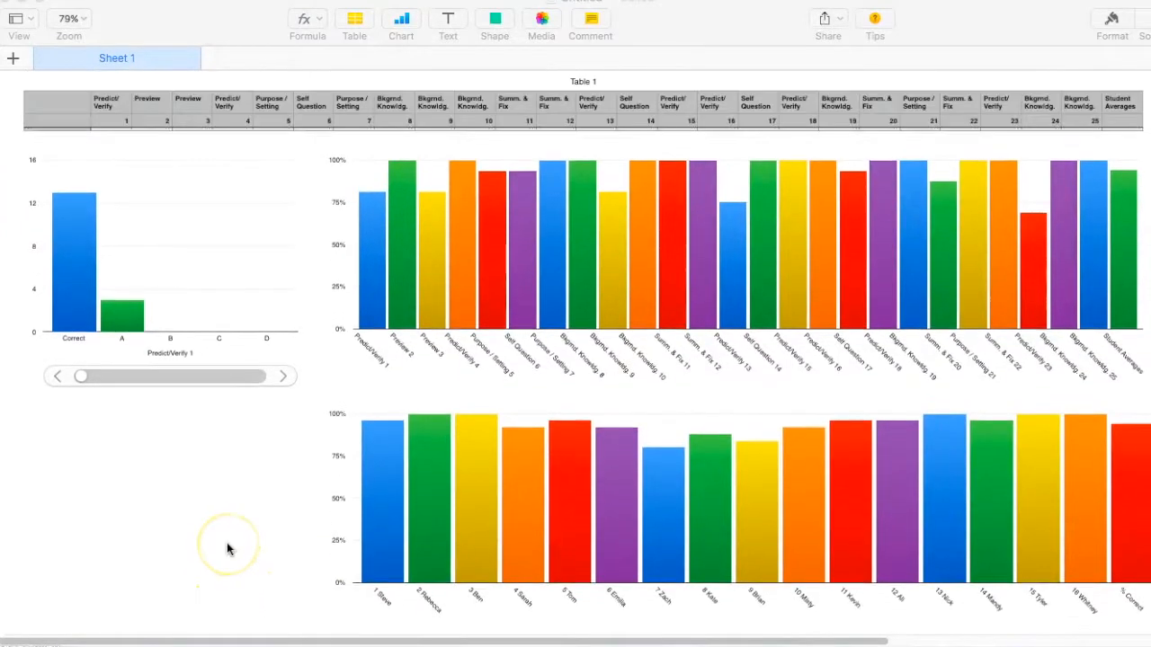
scroll(228, 549, "up", 3)
scroll(227, 549, "down", 6)
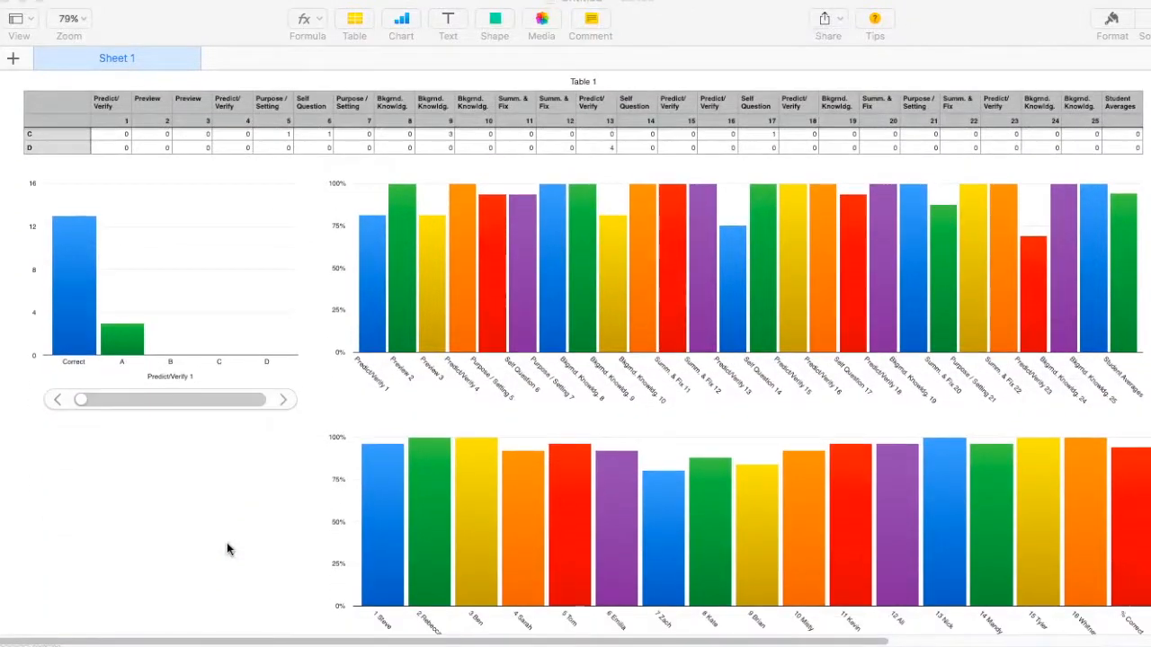
scroll(227, 550, "down", 2)
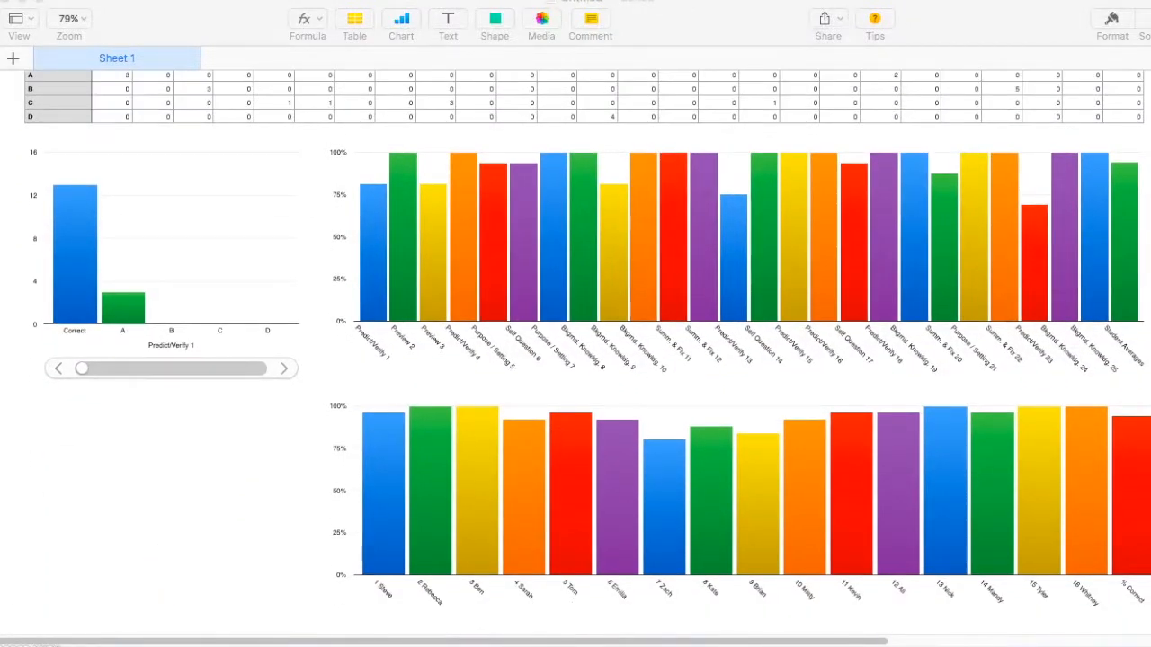